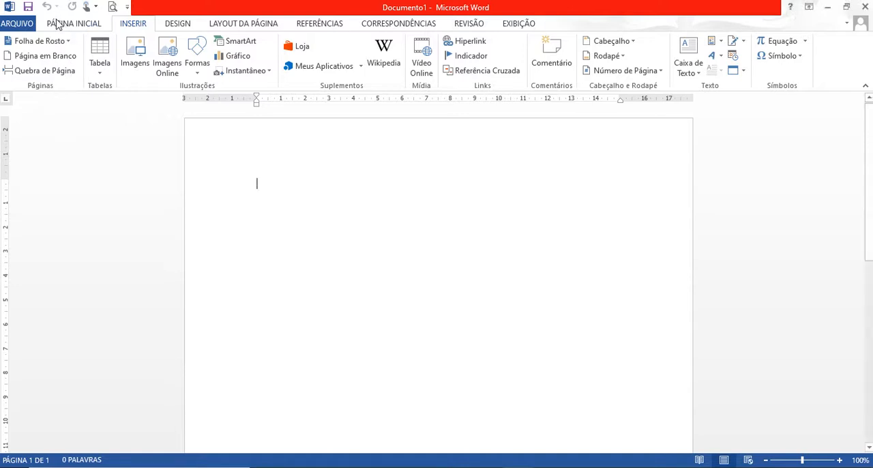
Show the paragraph marks and enter the title CAPA on the first page, followed by two empty paragraphs.
click(65, 24)
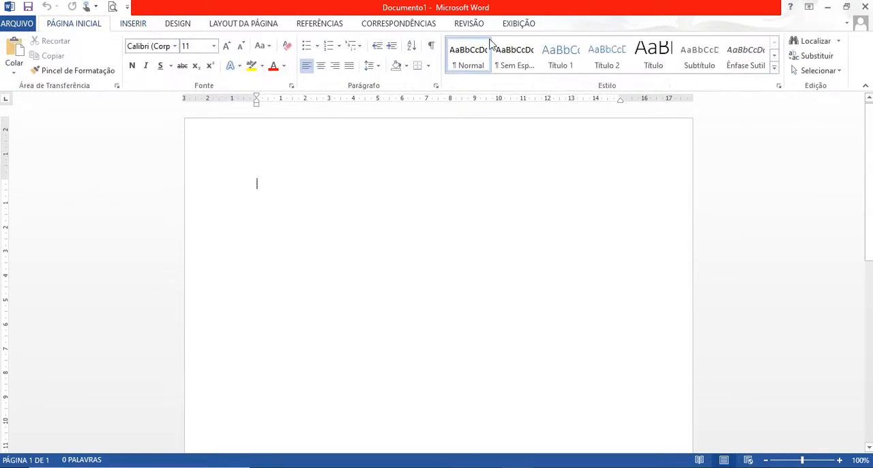
click(432, 51)
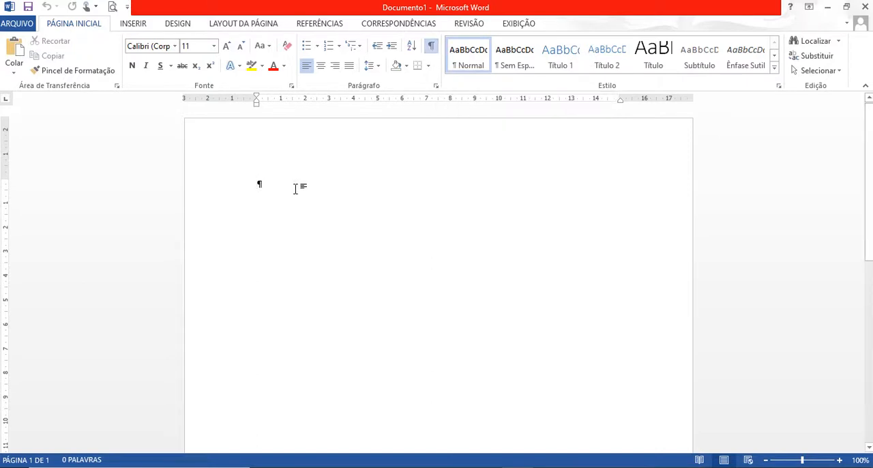
key(Caps_Lock)
text(CAPA)
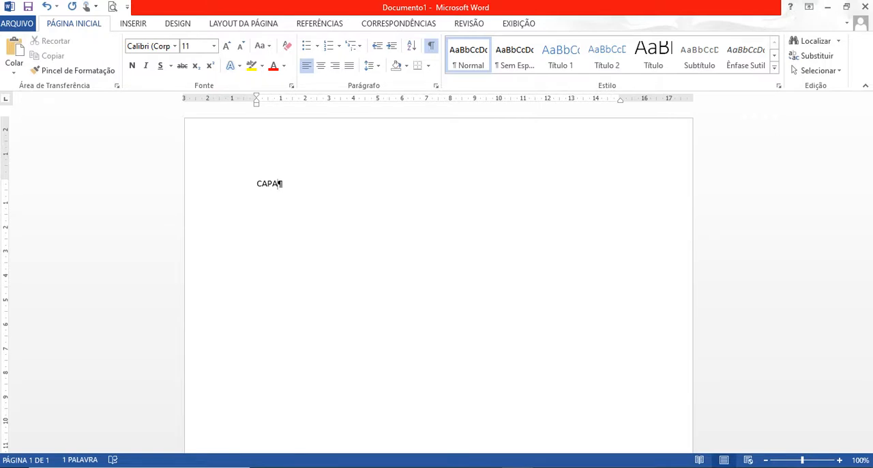
key(Return)
key(Return)
Insert a page break below the CAPA title.
click(228, 26)
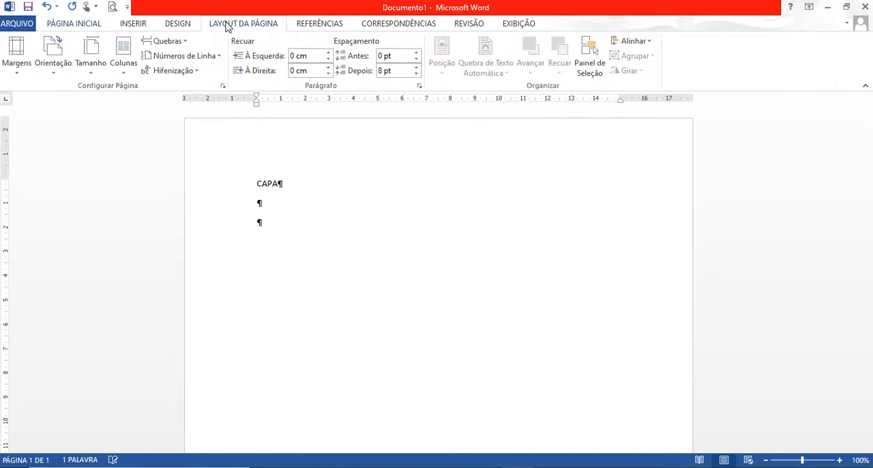
click(178, 42)
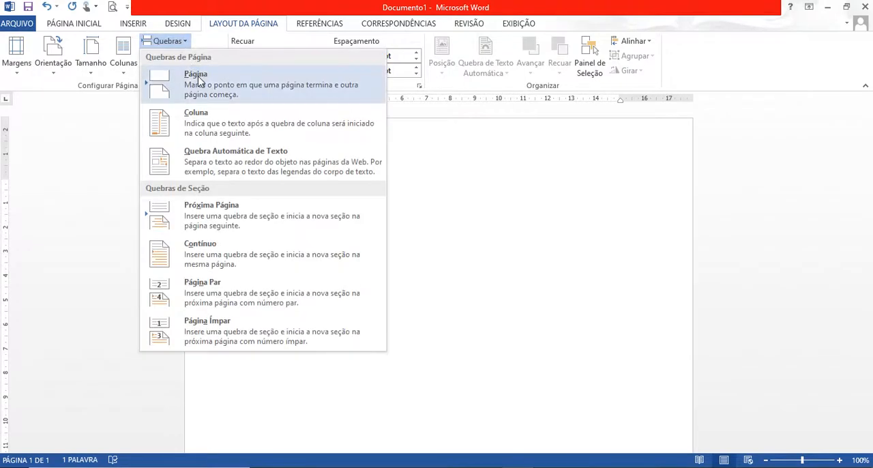
click(197, 75)
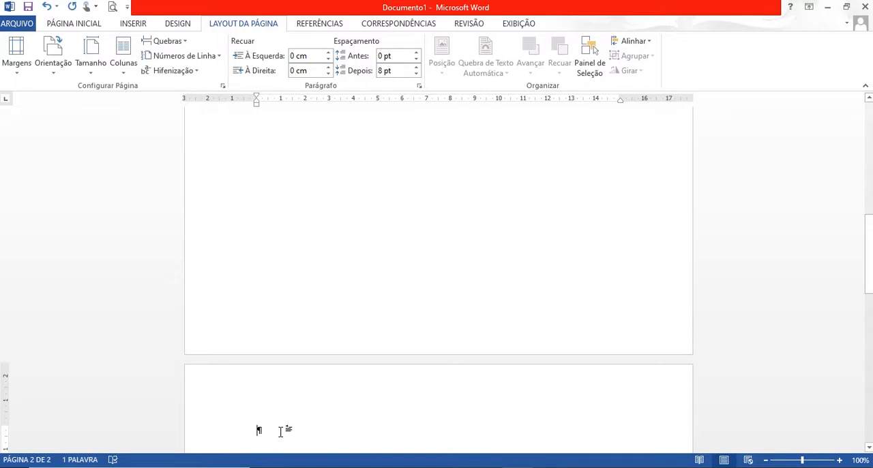
Enter the title FOLHA ROSTO on the second page, followed by two empty paragraphs.
text(a)
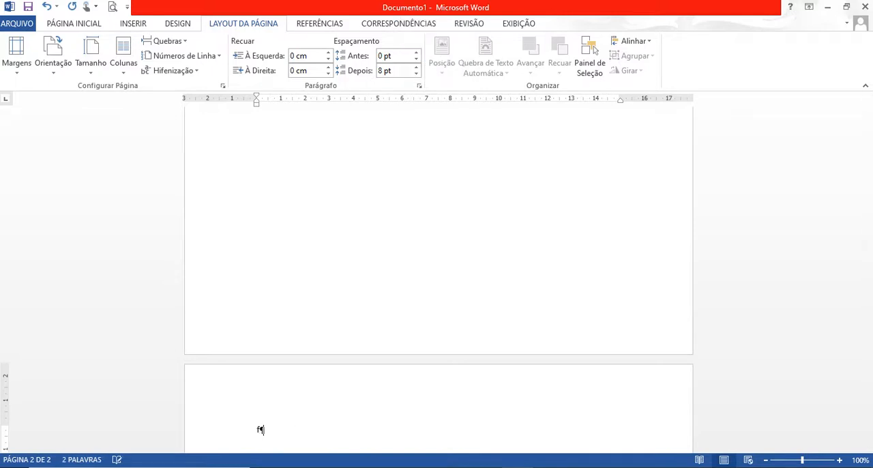
key(BackSpace)
key(Caps_Lock)
text(FOLHA ROSTO)
key(Return)
key(Return)
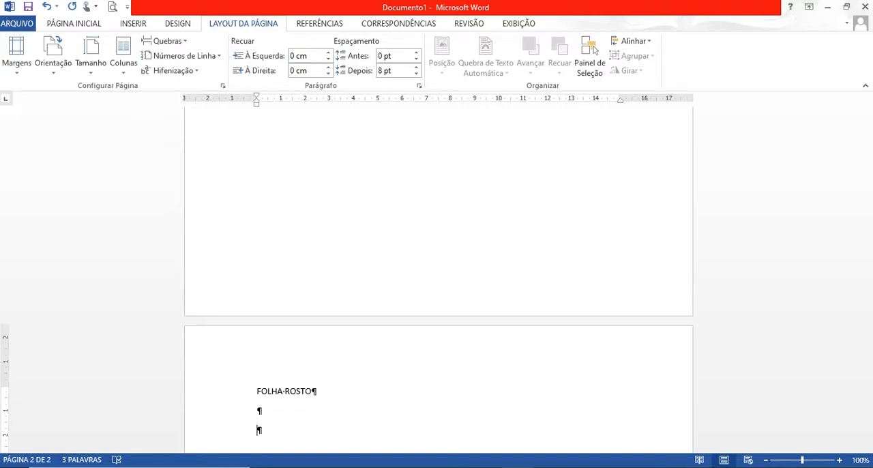
Insert a page break below FOLHA ROSTO and enter the title SUMÁRIO on the new page, followed by two empty paragraphs.
click(181, 42)
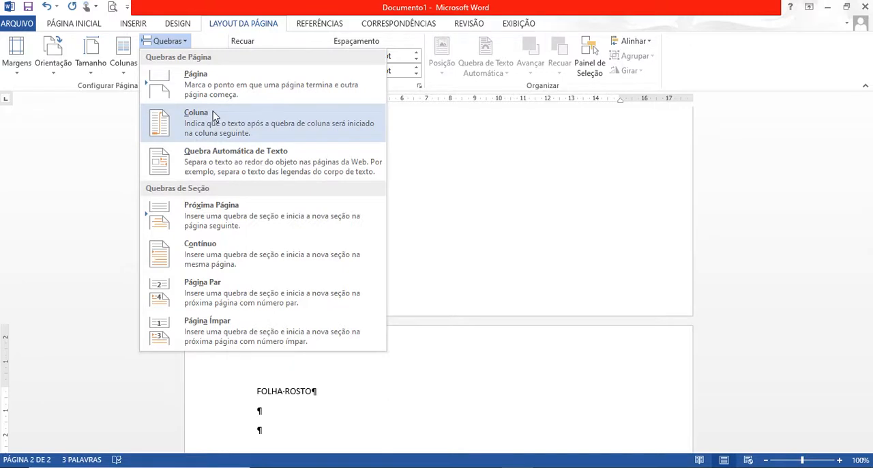
click(195, 91)
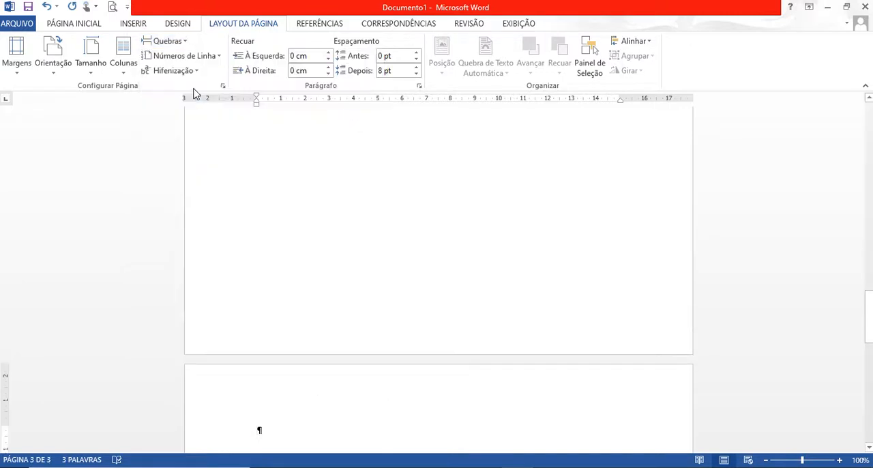
text(SUMÁ)
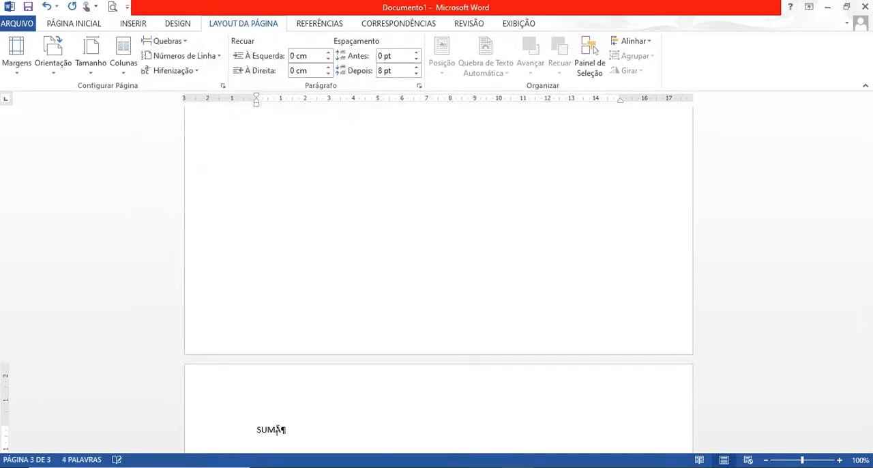
text(RIO)
key(Return)
key(Return)
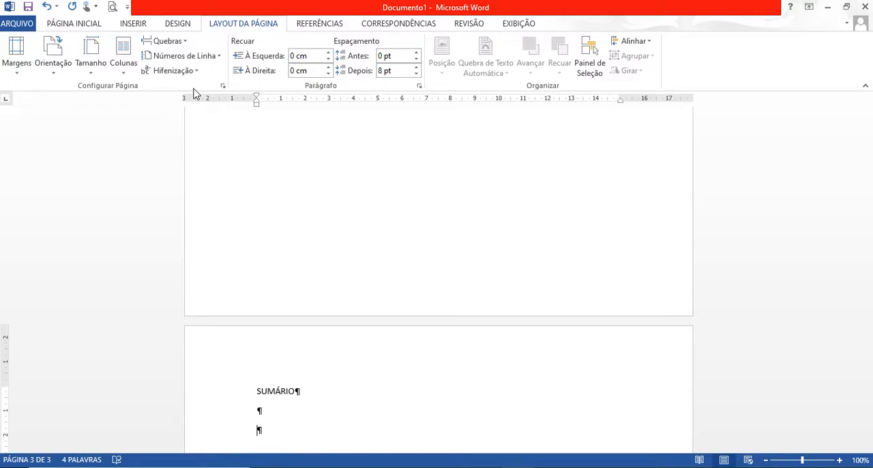
Insert a next-page section break below SUMÁRIO and review the breaks placed on the preceding pages.
click(181, 42)
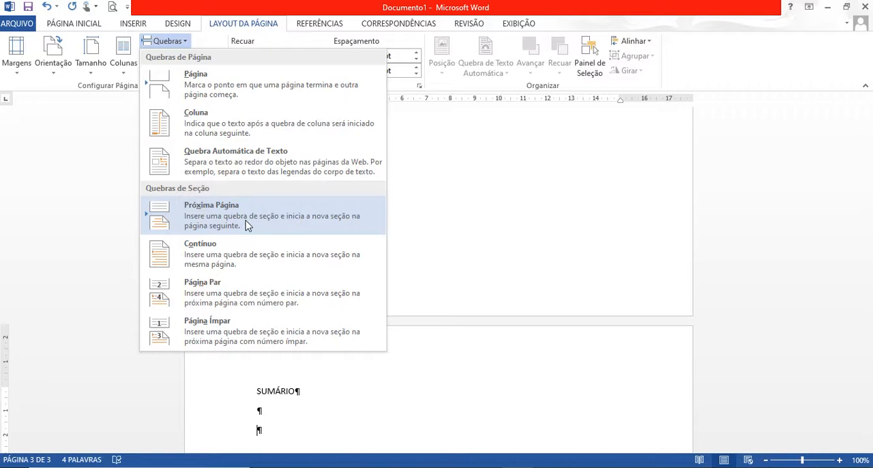
click(248, 225)
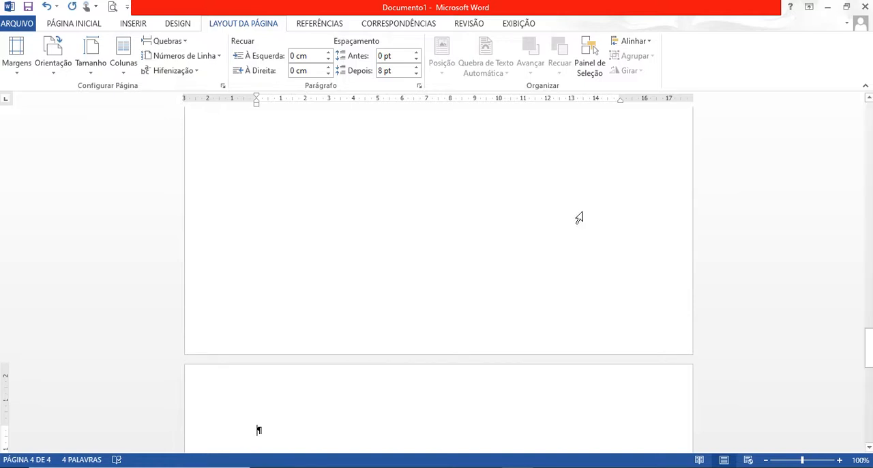
drag(868, 349, 865, 201)
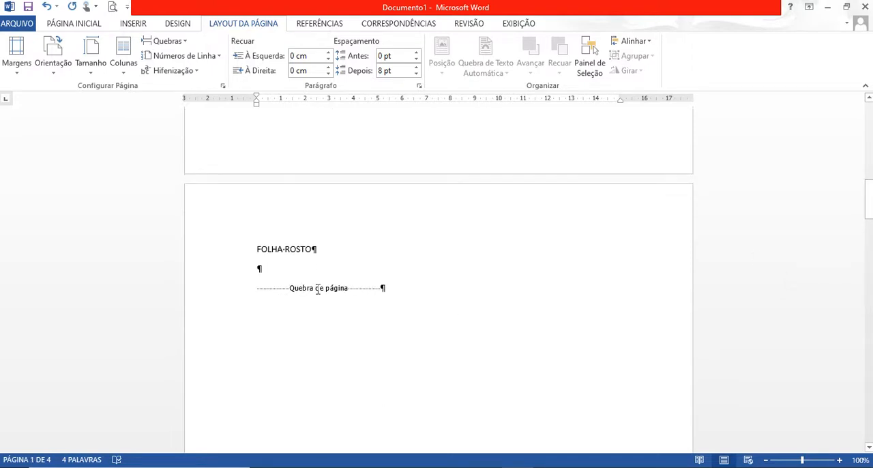
drag(868, 199, 869, 291)
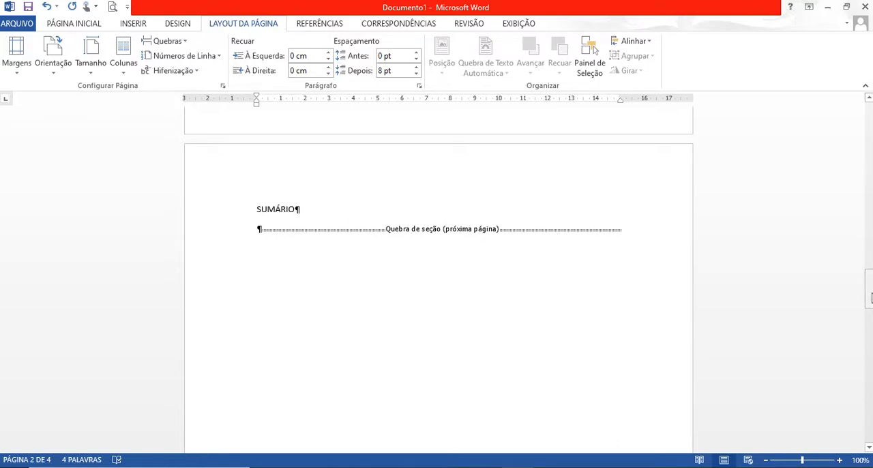
drag(868, 290, 869, 336)
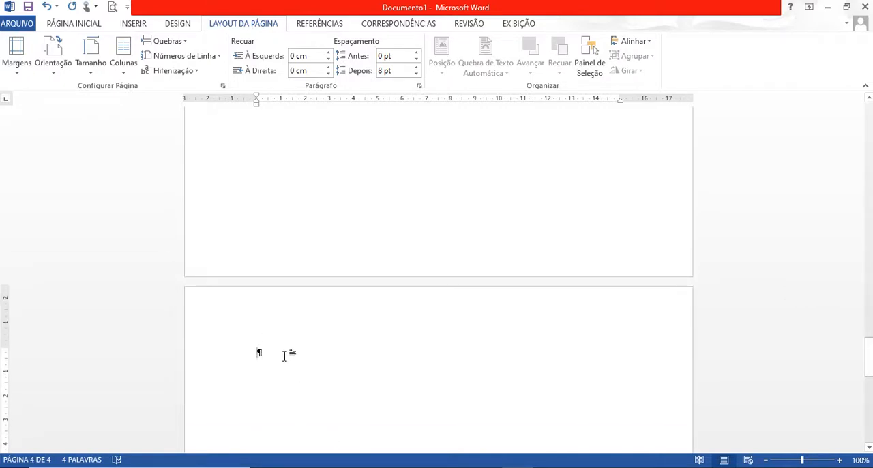
Enter the title INTRODUÇÃO on the fourth page, leave two empty paragraphs and insert a page break below it.
text(INTRO)
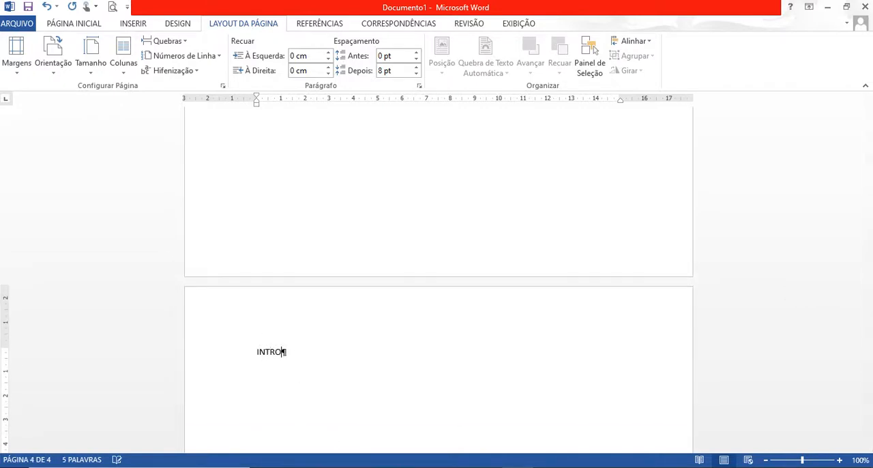
text(DUÇÃO)
key(Return)
key(Return)
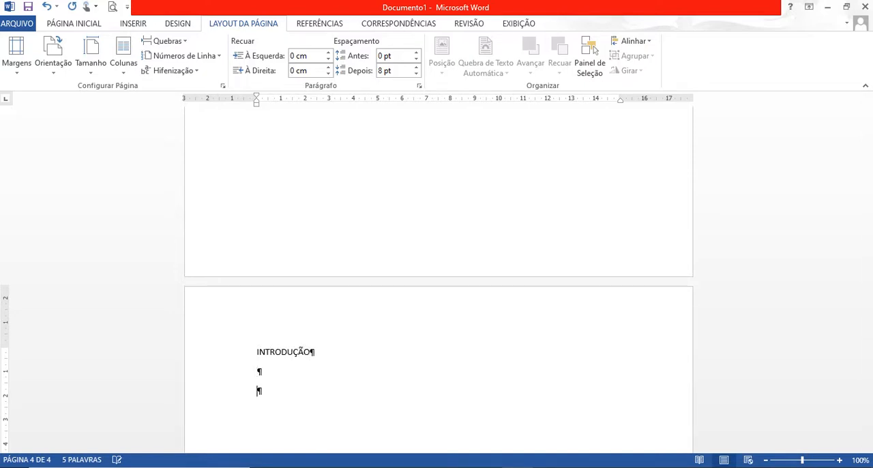
click(179, 40)
click(209, 83)
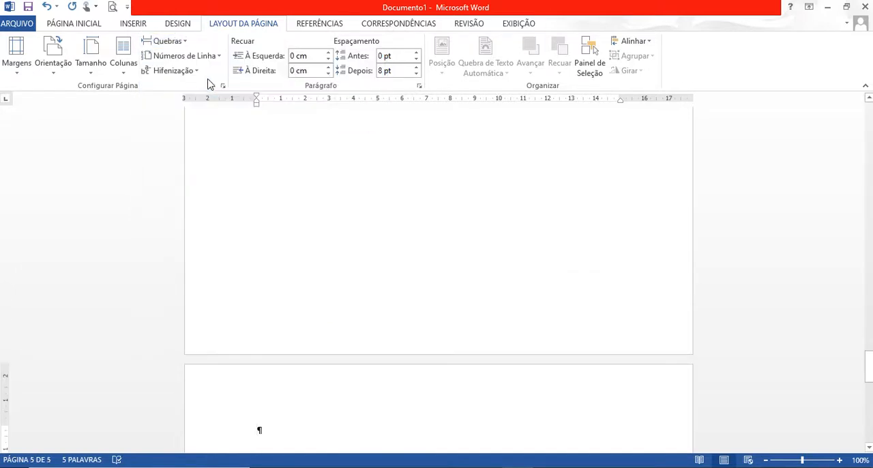
Enter the title CAP – A on the fifth page and insert a next-page section break below it.
text(CAP)
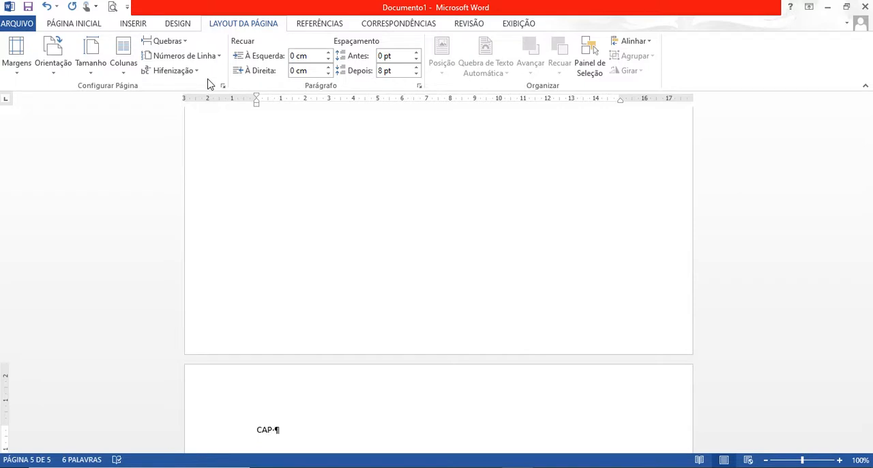
text(  A)
key(Return)
key(Return)
click(172, 45)
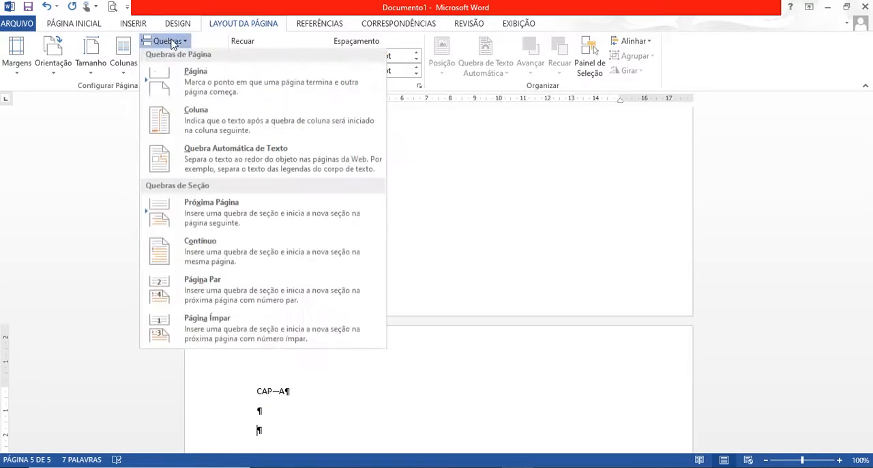
click(250, 216)
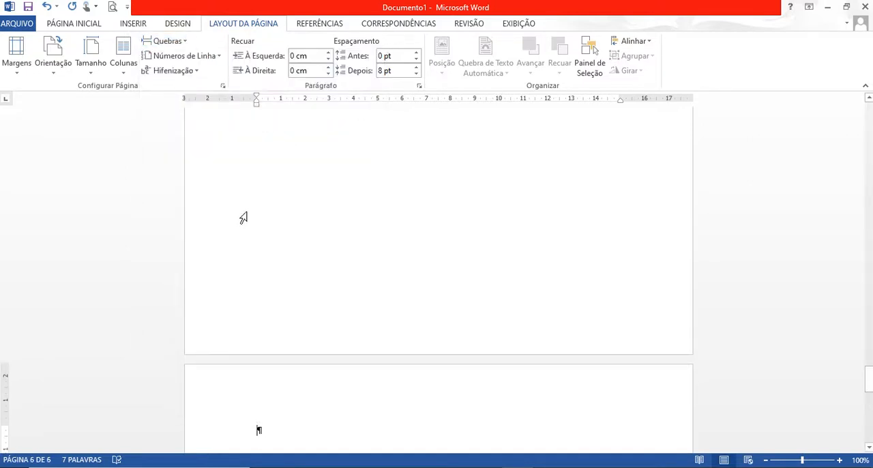
Enter the title CAP – B on the sixth page and insert a page break below it.
text(CAP--)
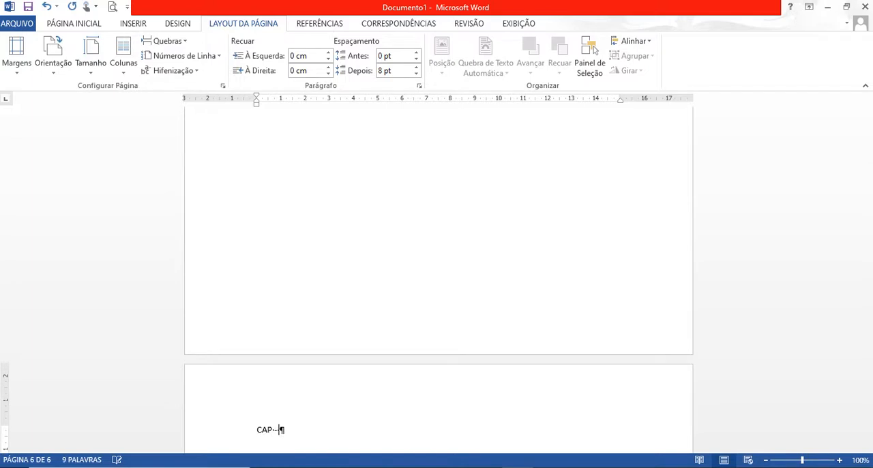
text( B)
key(Return)
key(Return)
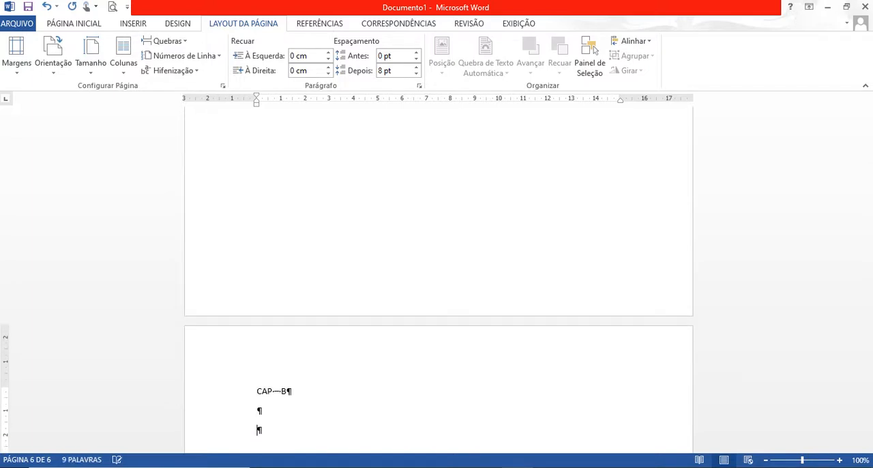
click(175, 44)
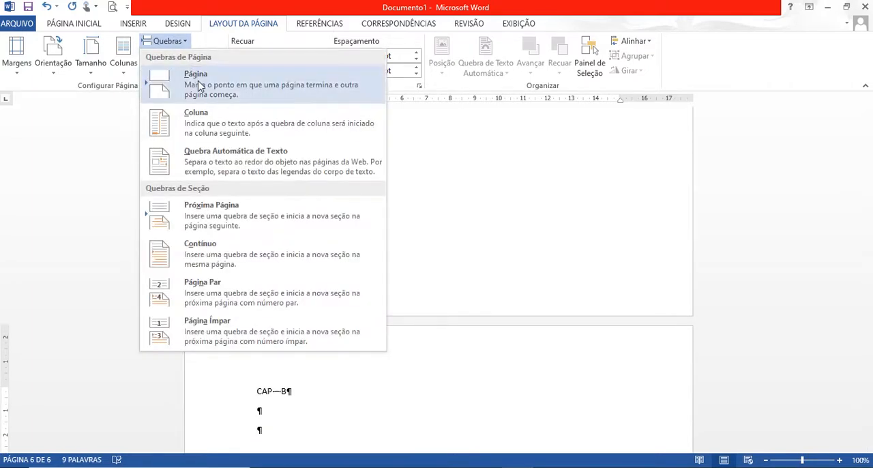
click(169, 76)
Enter the title CAP – C on the seventh page and insert a page break below it.
text(CAP)
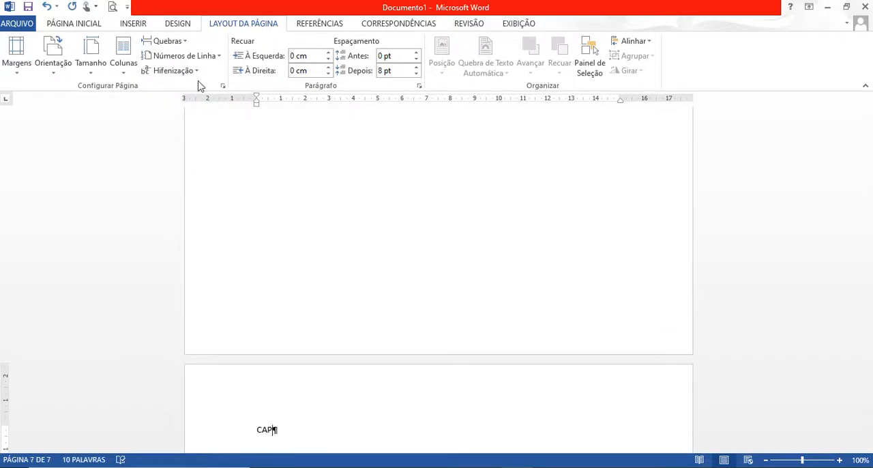
text( - C)
key(Return)
key(Return)
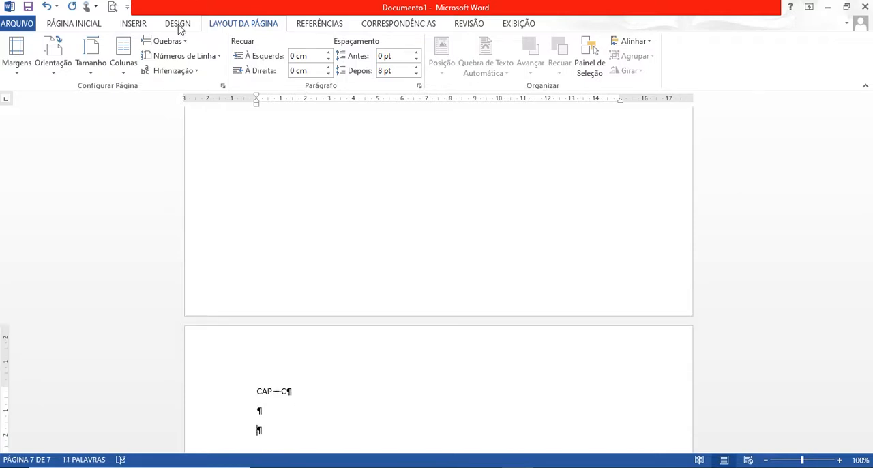
click(167, 41)
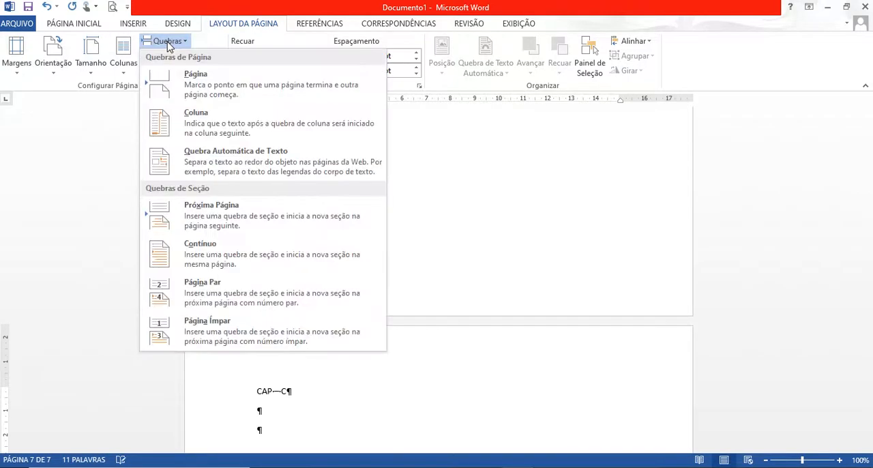
click(199, 87)
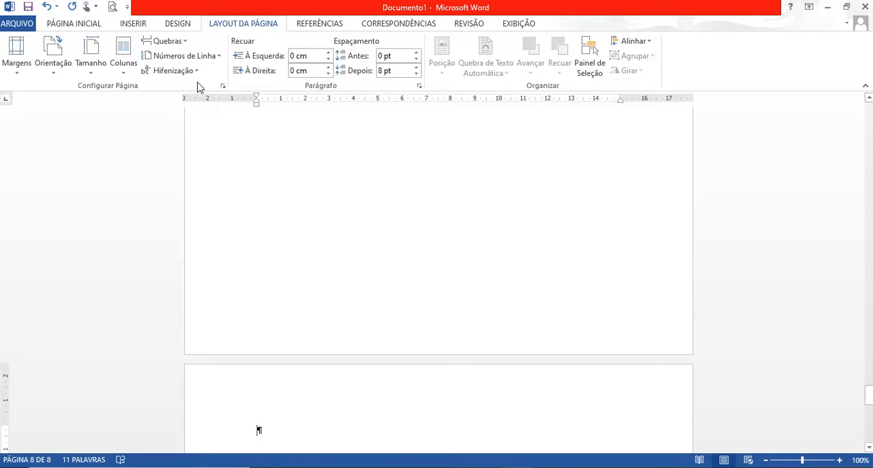
Enter the title LISTA DE FIGURAS on the eighth page.
text(L)
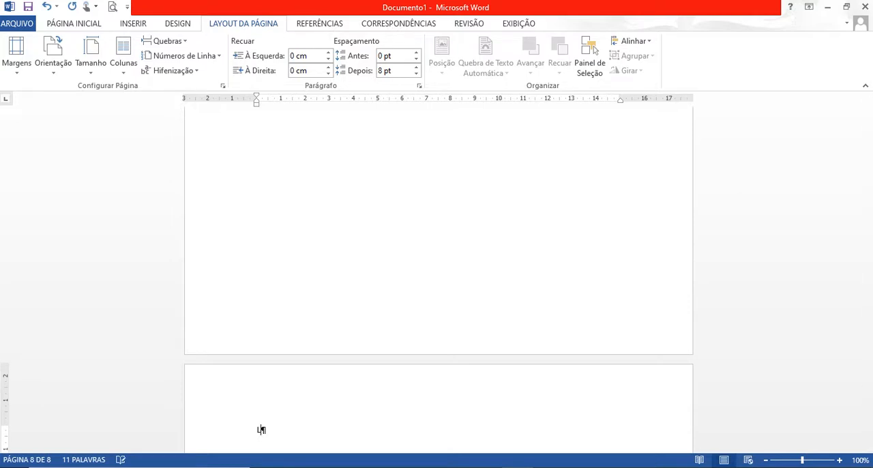
text(ISTA DE FIGURAS)
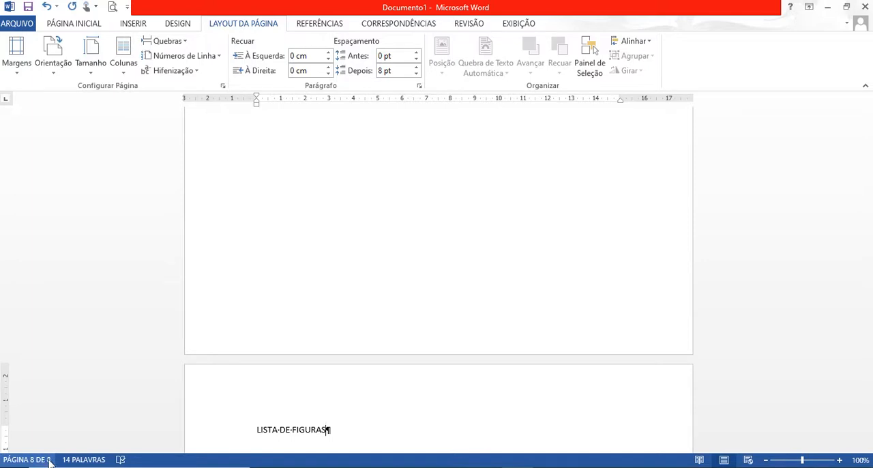
Insert the image 19357601_1GG on a new line below the INTRODUÇÃO title and shrink it to about 13.3 × 13.3 cm.
drag(869, 399, 867, 238)
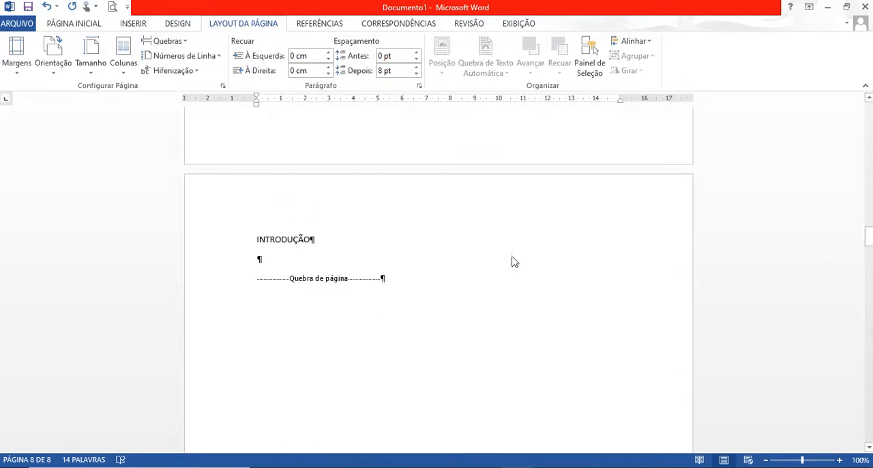
click(286, 264)
key(Return)
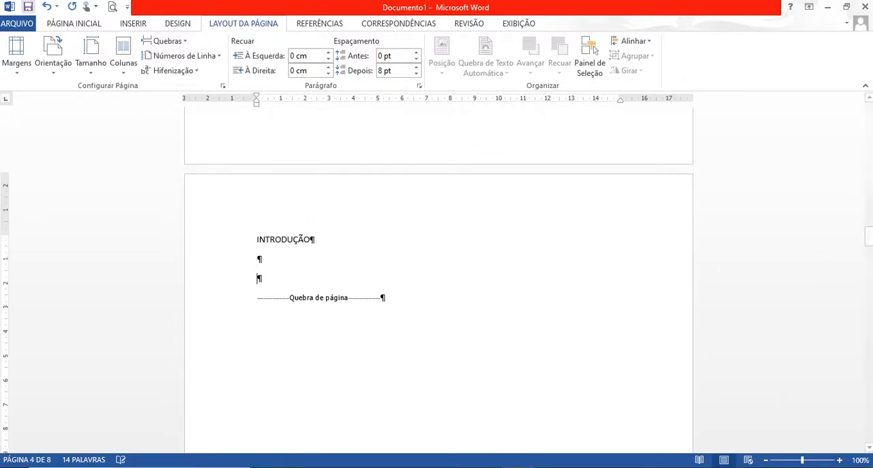
click(125, 26)
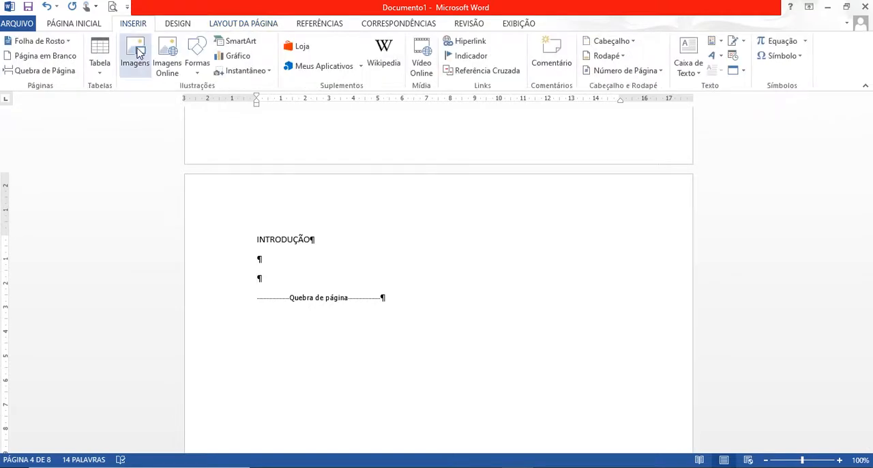
click(137, 52)
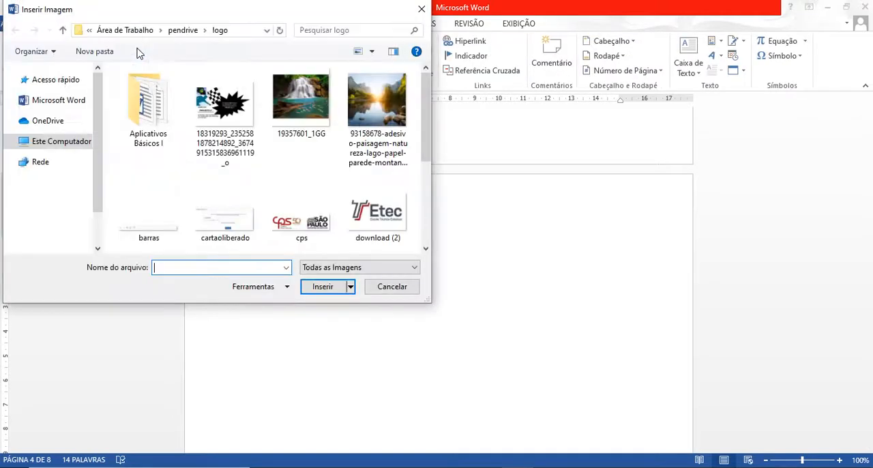
click(304, 99)
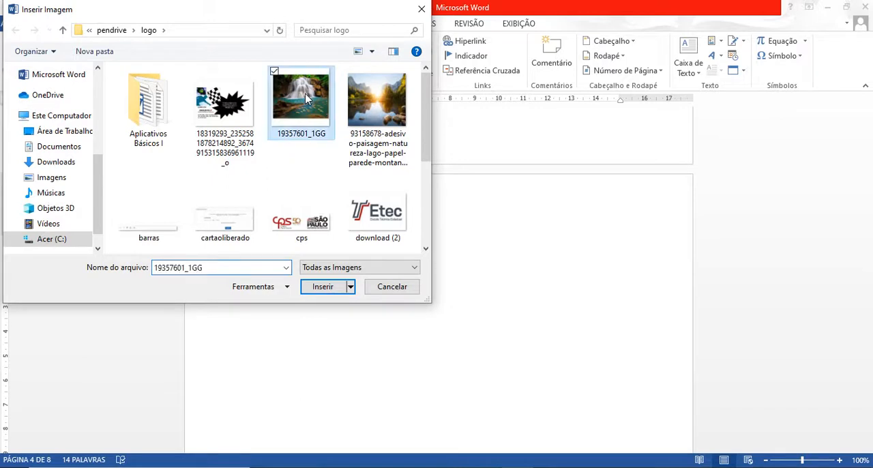
click(324, 288)
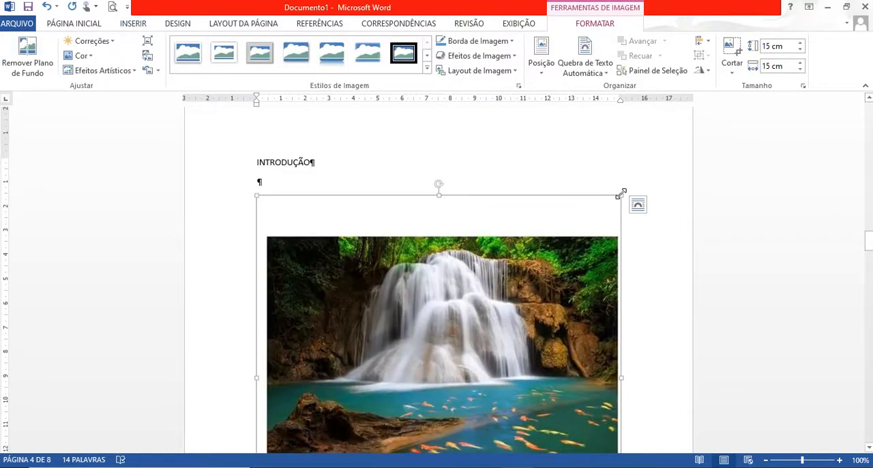
drag(621, 195, 580, 245)
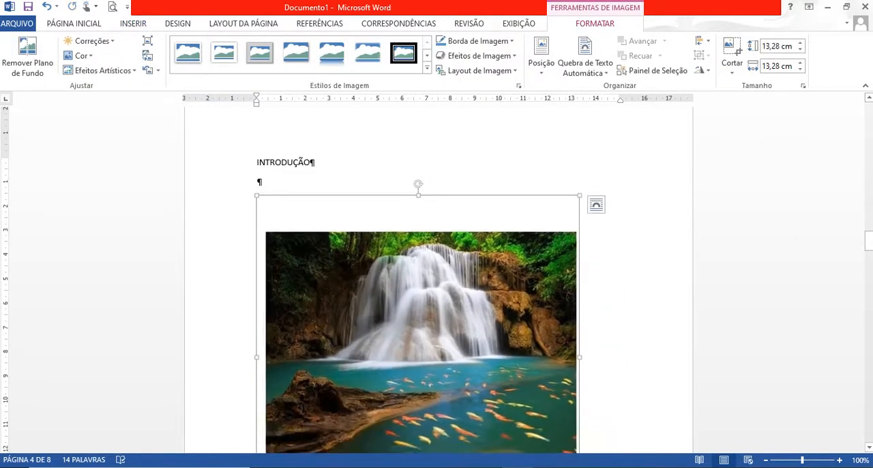
Add two blank lines below the CAP – A title, insert the 93158678-adesivo-paisagem lake image there, and shrink it to about 11.1 cm high by 12.2 cm wide.
drag(868, 243, 869, 280)
click(301, 186)
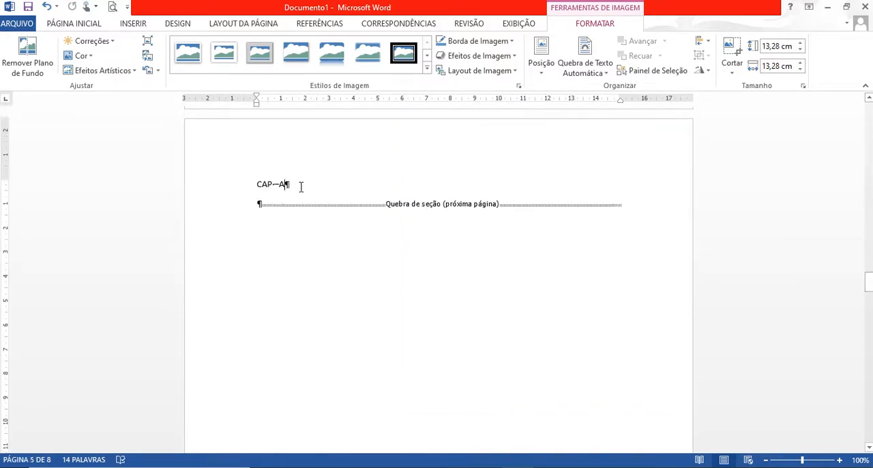
key(Return)
key(Return)
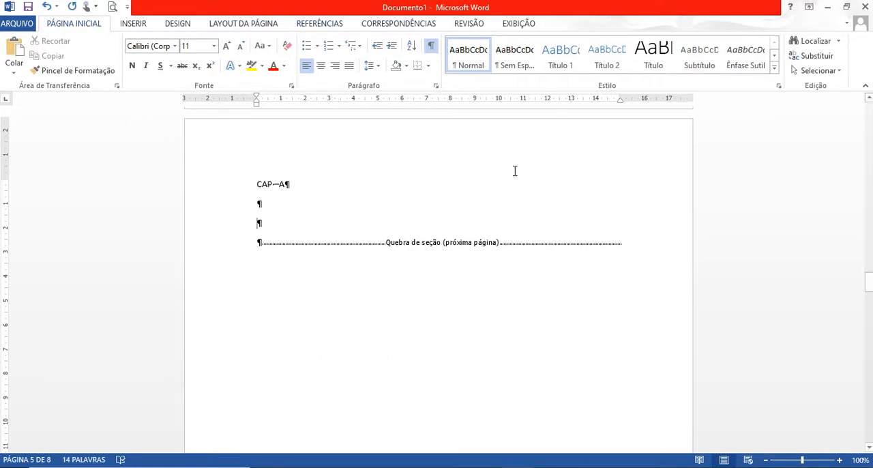
click(270, 219)
click(129, 24)
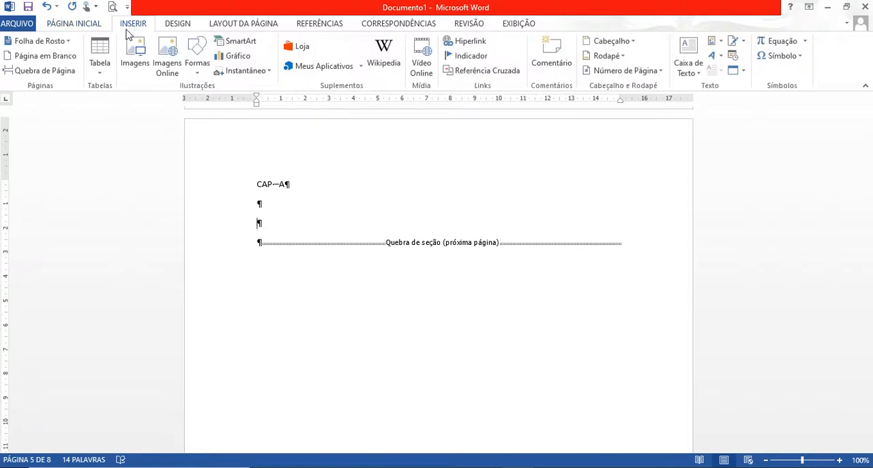
click(139, 59)
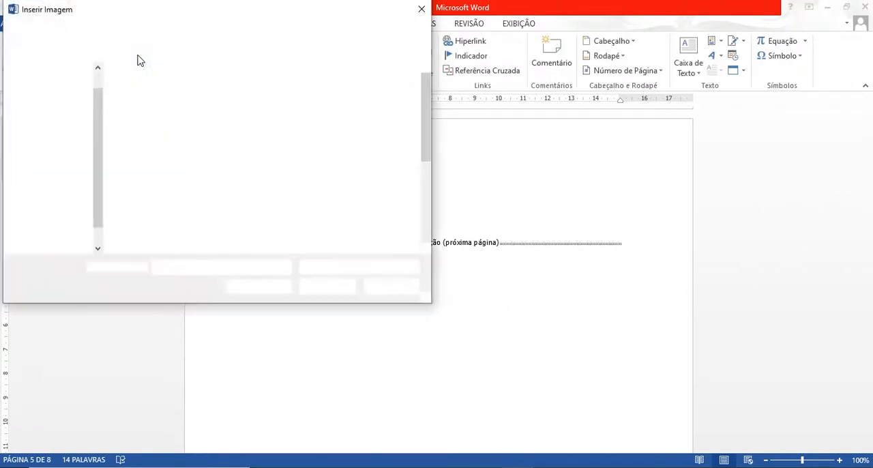
click(394, 127)
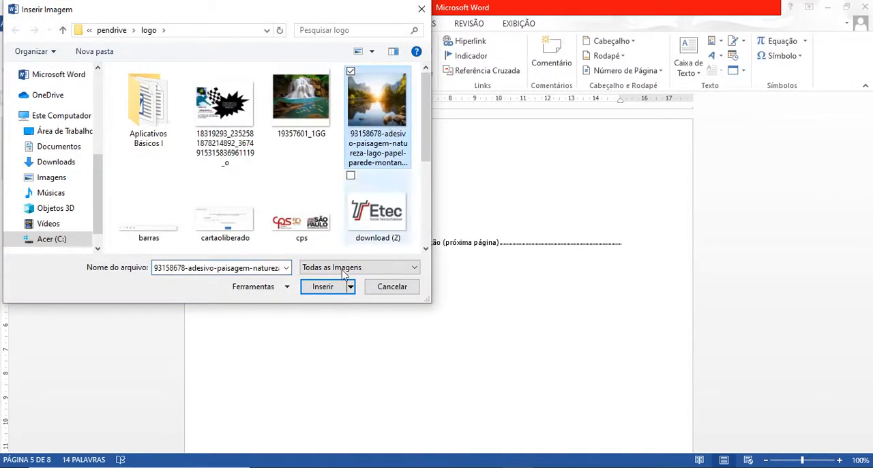
click(330, 290)
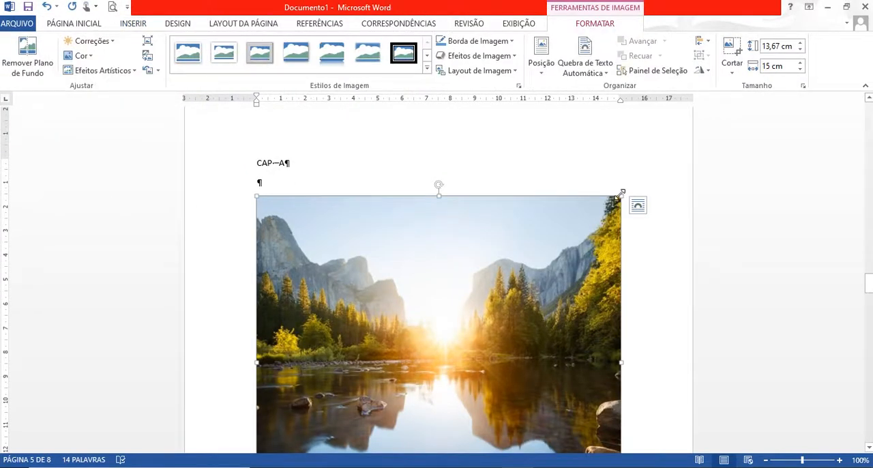
drag(622, 193, 554, 254)
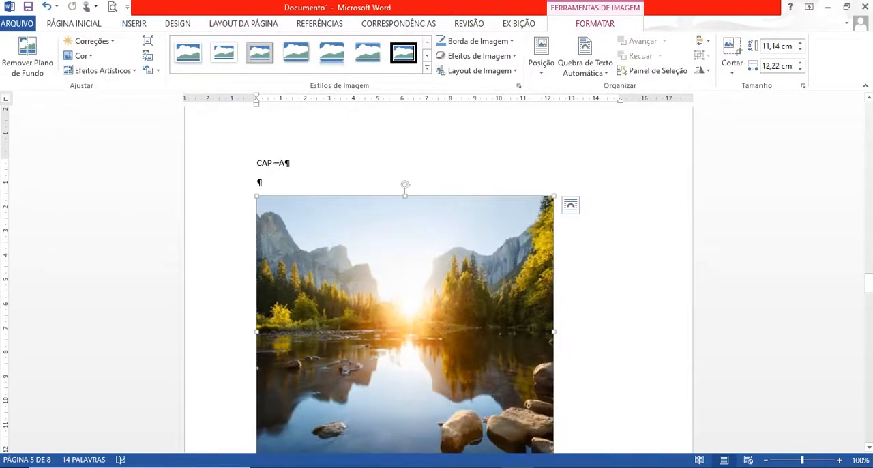
Insert the image fundo-fotografico-em-tecido-paisagem-2-60x1-50m-newborn on a new line below the CAP – B title.
drag(869, 284, 869, 324)
click(280, 365)
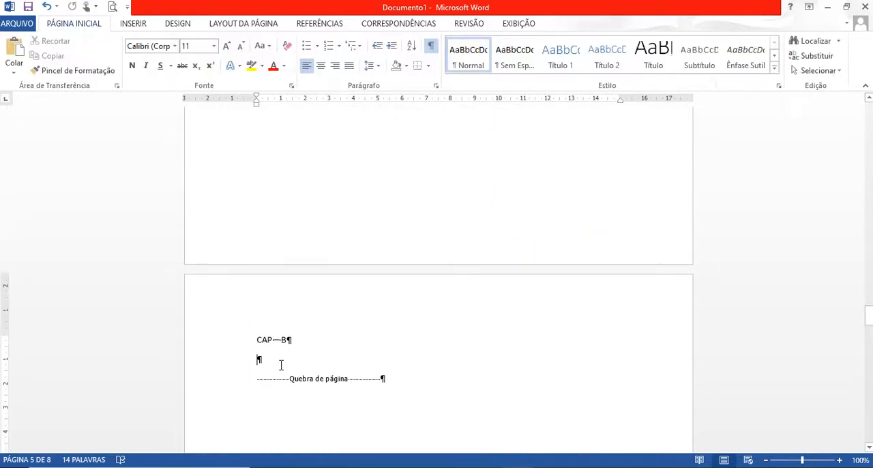
key(Return)
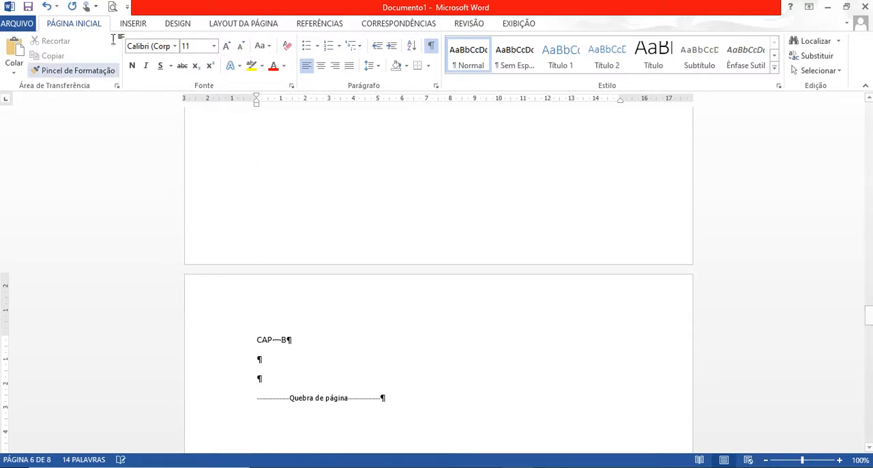
click(141, 27)
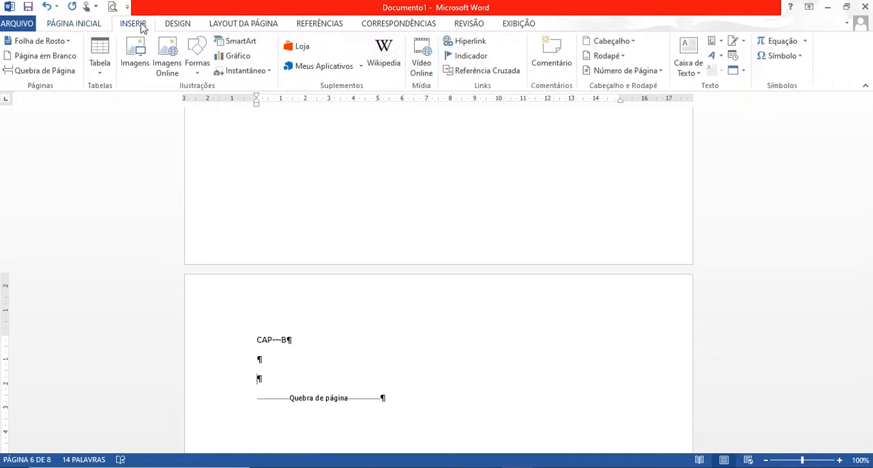
click(136, 62)
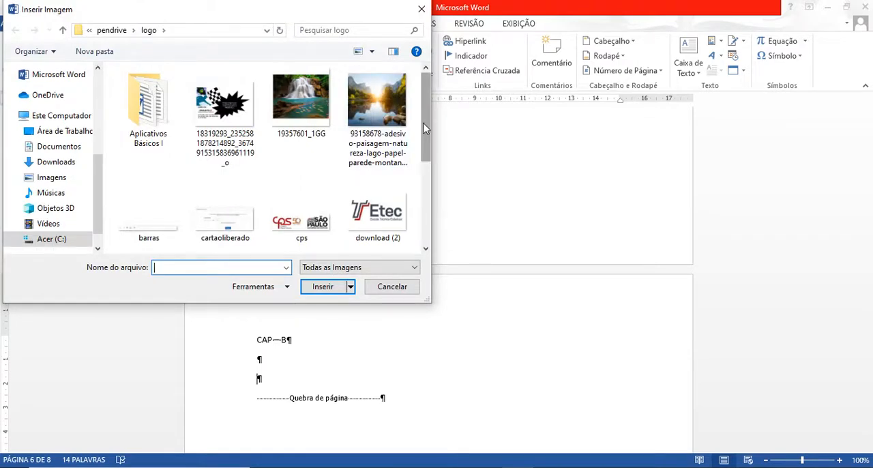
scroll(387, 198, down, 1)
click(148, 213)
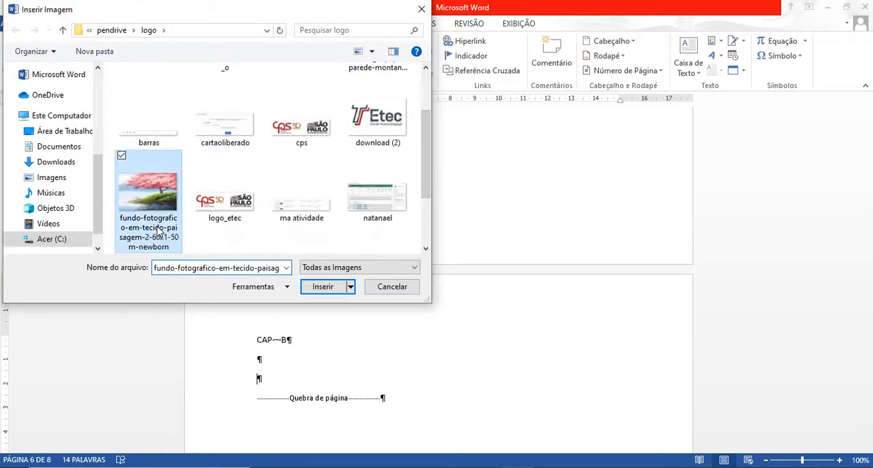
click(323, 287)
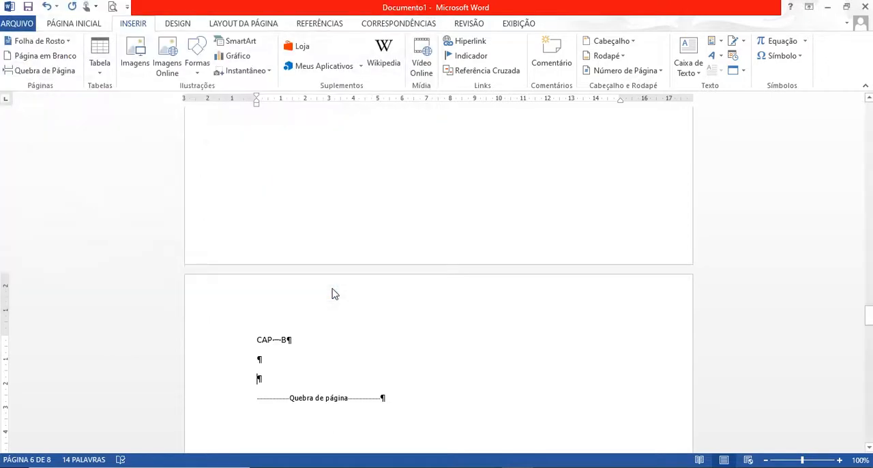
Insert the image sunset-1994958_960_720 on a new line below the CAP – C title.
drag(868, 327, 869, 361)
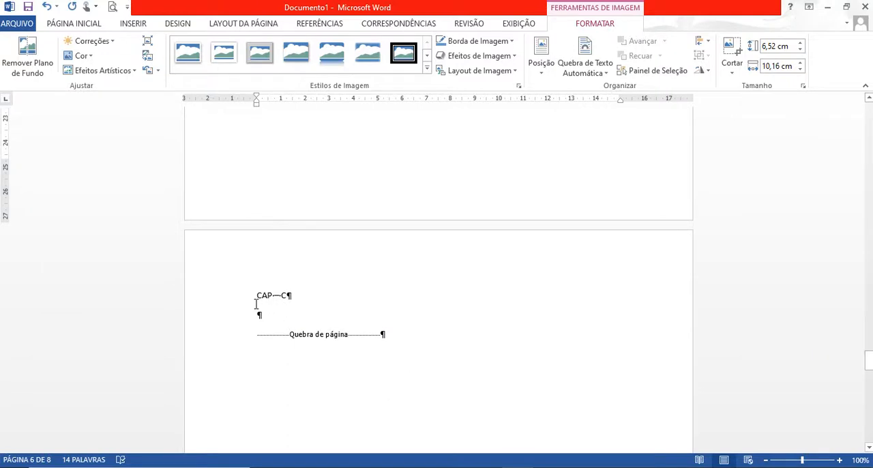
click(260, 312)
key(Return)
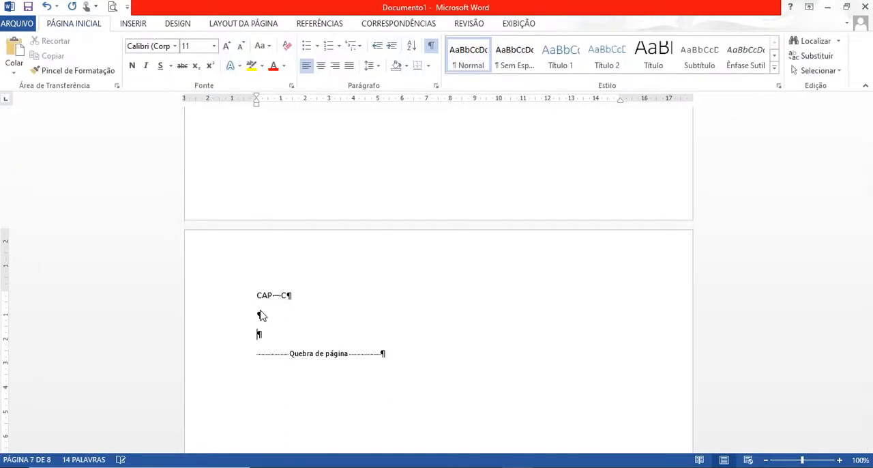
click(239, 28)
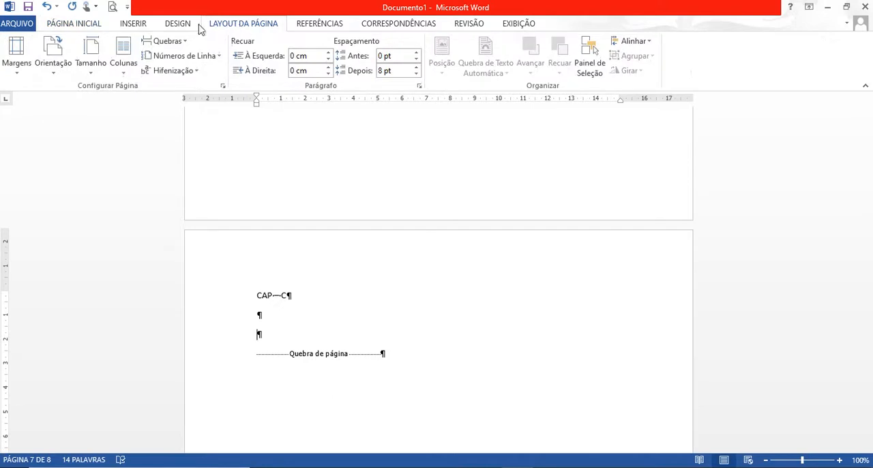
click(137, 27)
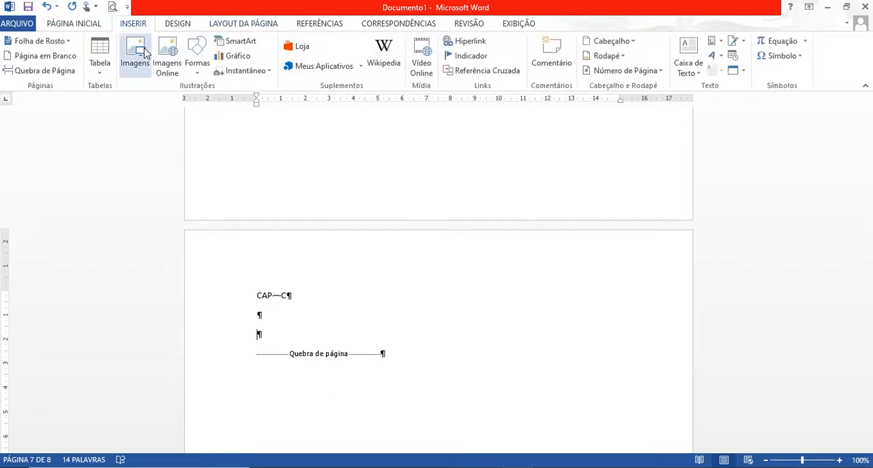
click(143, 53)
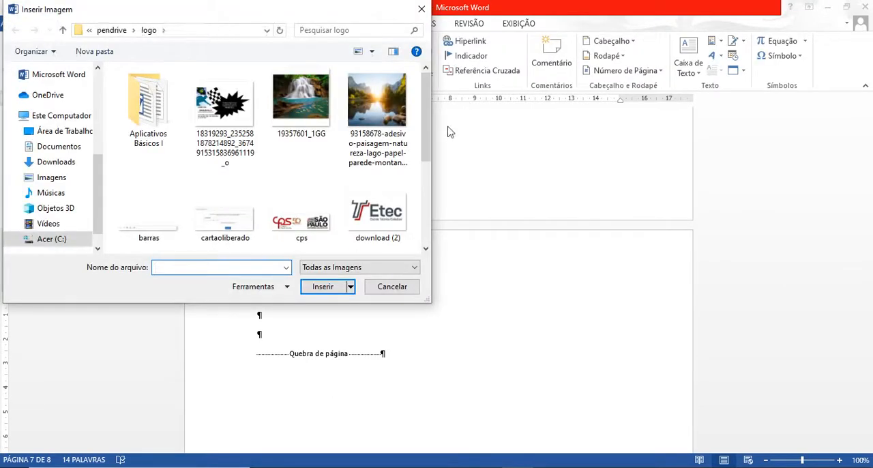
drag(424, 125, 444, 211)
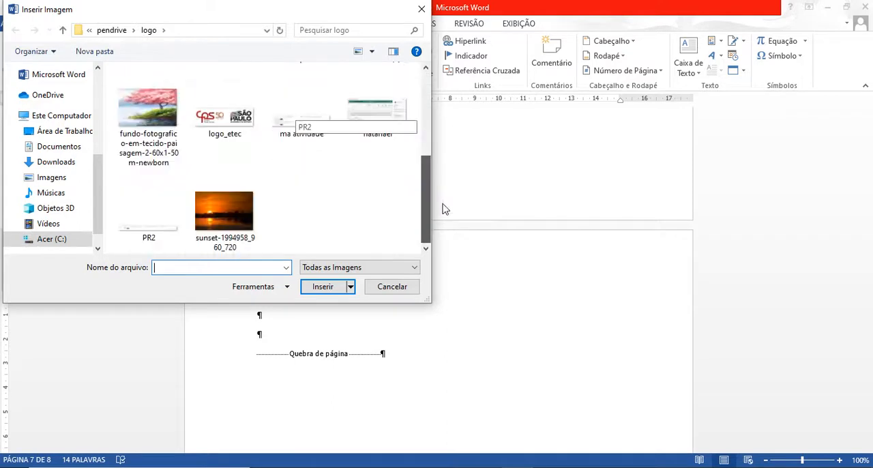
click(232, 208)
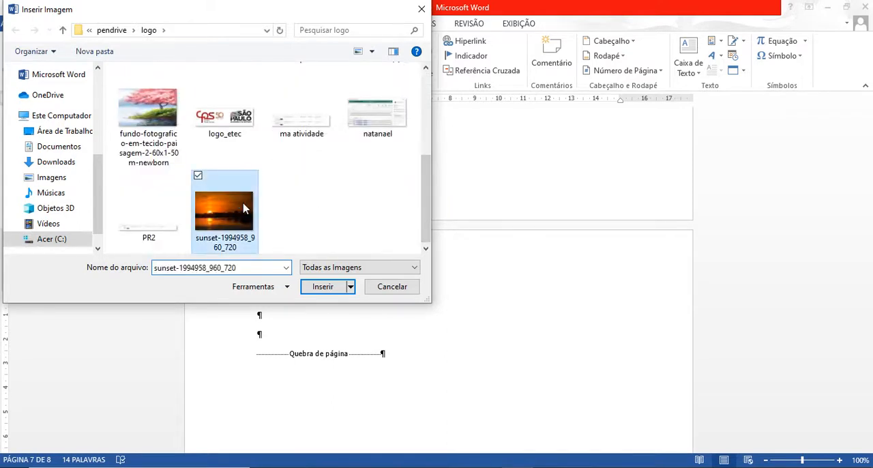
click(322, 286)
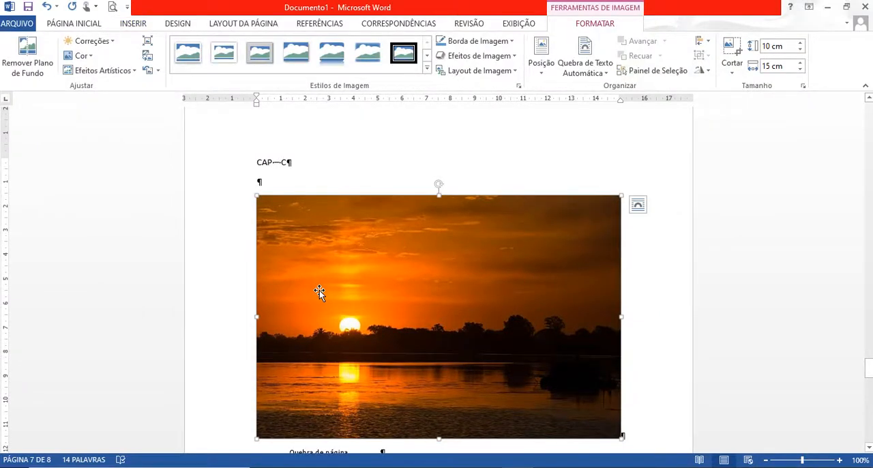
click(359, 175)
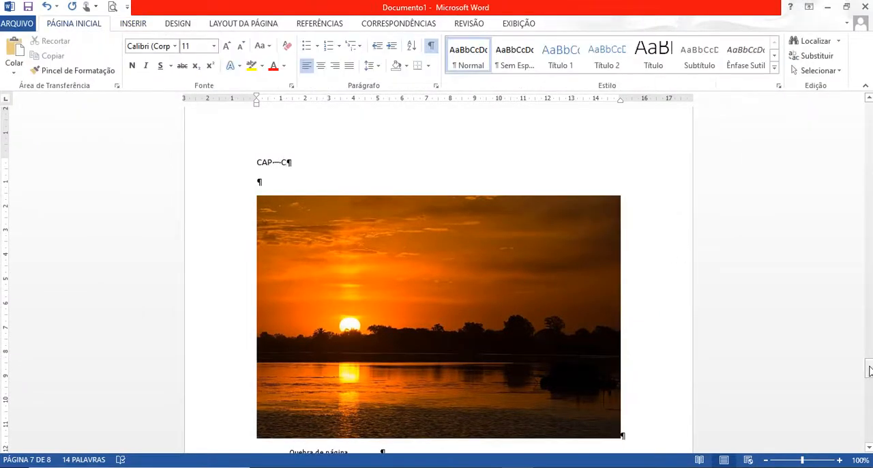
Add page numbers in the header at the start of the page, using the right-aligned style Número sem Formatação 3.
drag(870, 369, 870, 112)
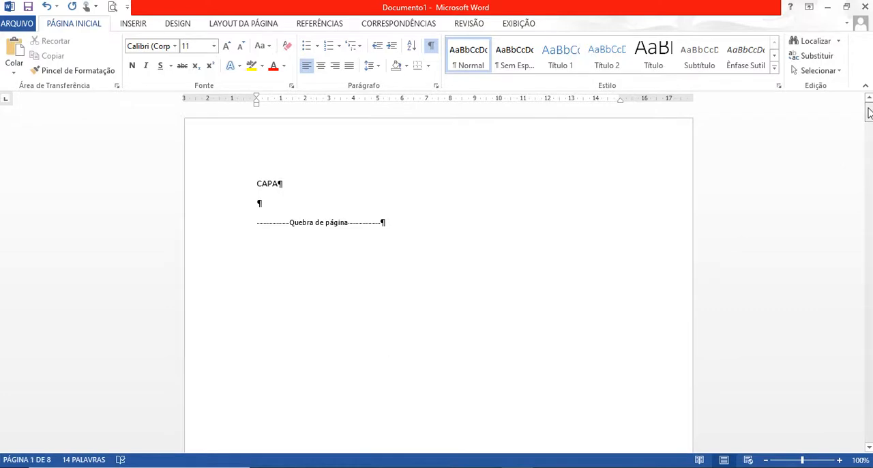
click(131, 25)
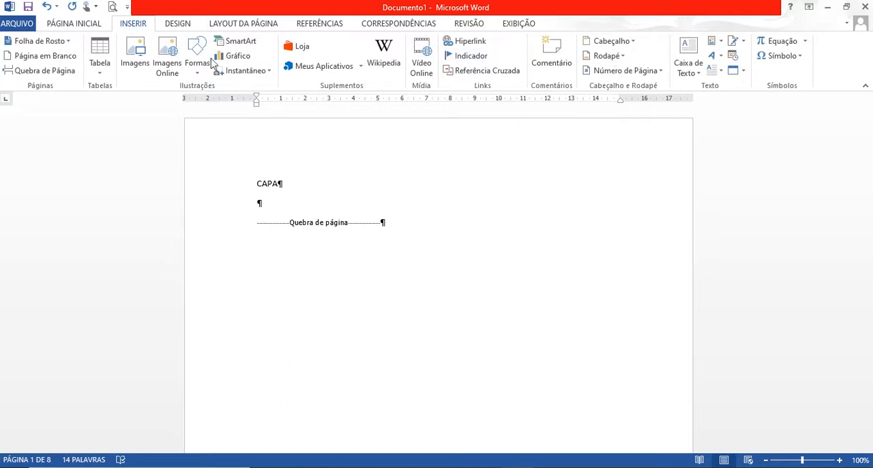
click(660, 71)
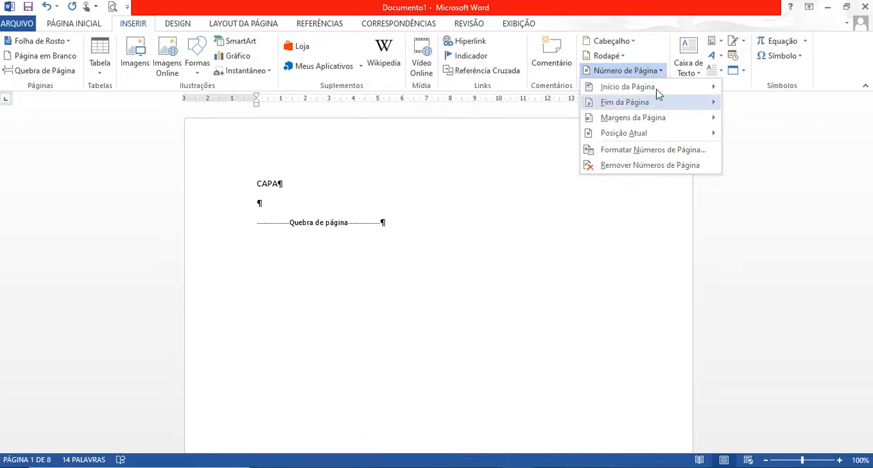
mouse_move(657, 92)
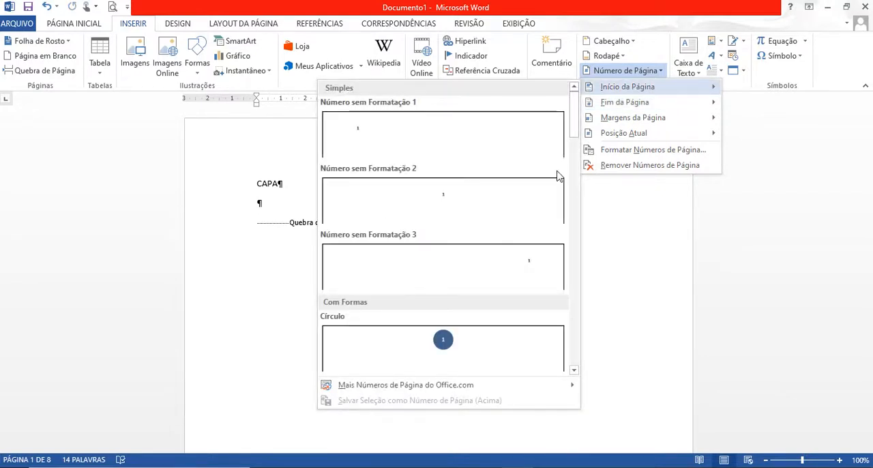
click(544, 273)
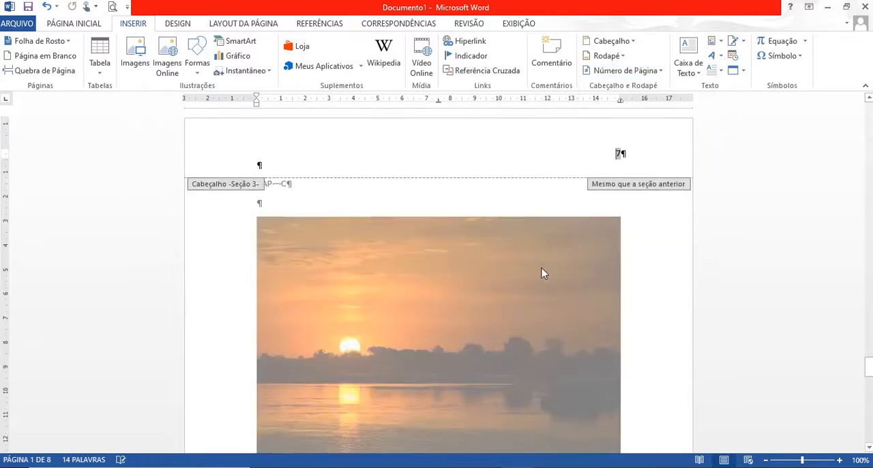
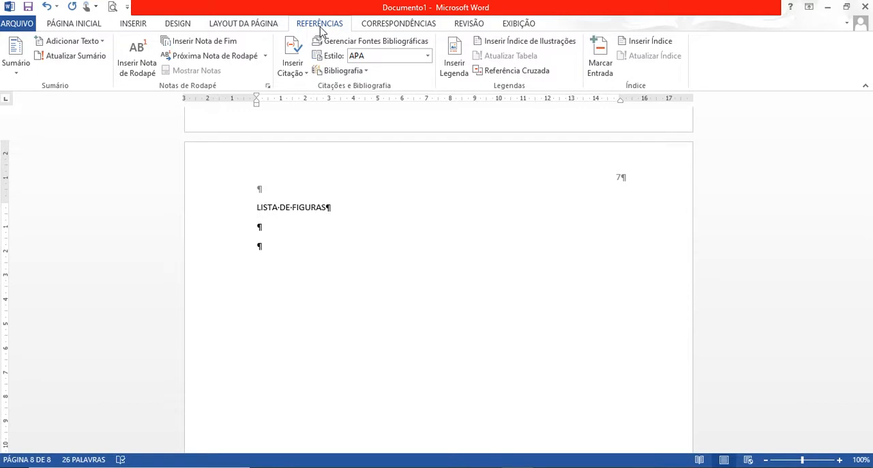
Insert an index of illustrations for the Figura caption label below the LISTA DE FIGURAS title.
click(528, 45)
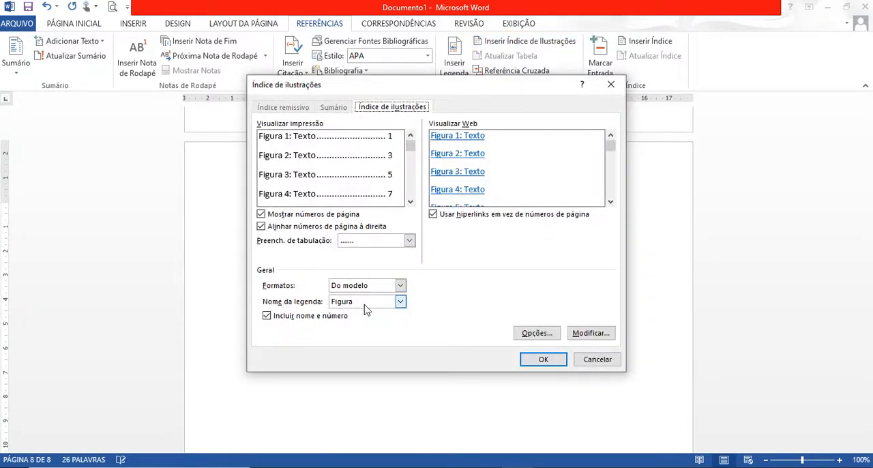
click(366, 302)
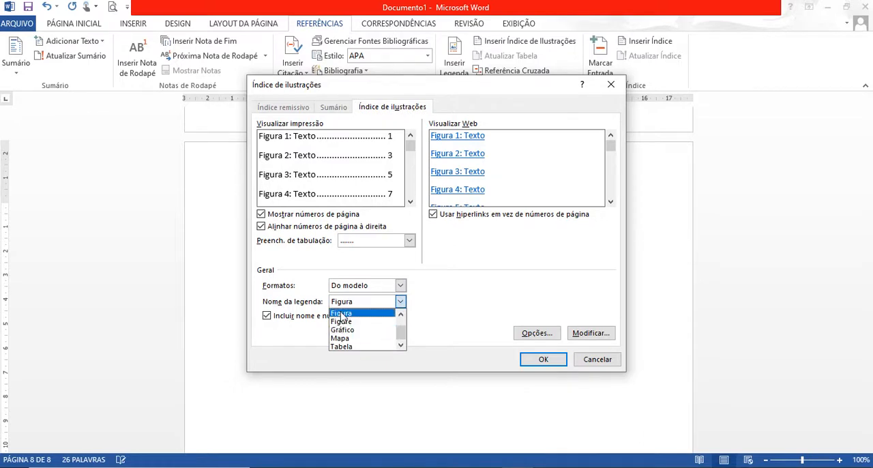
click(341, 314)
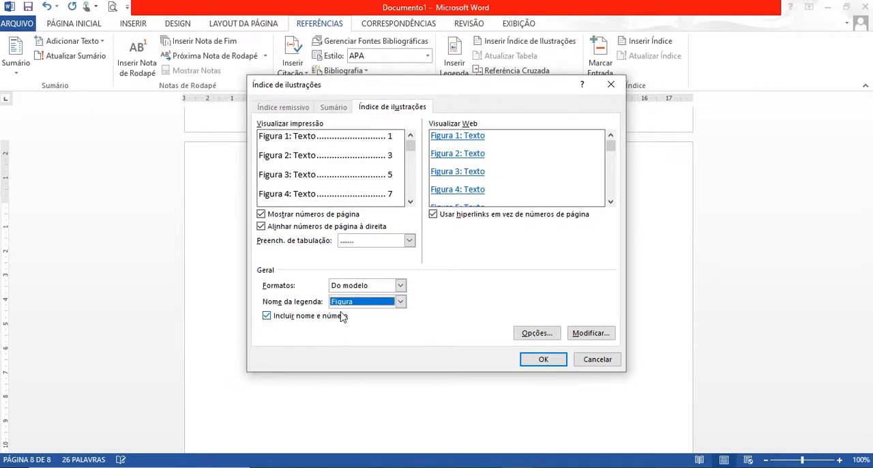
click(547, 363)
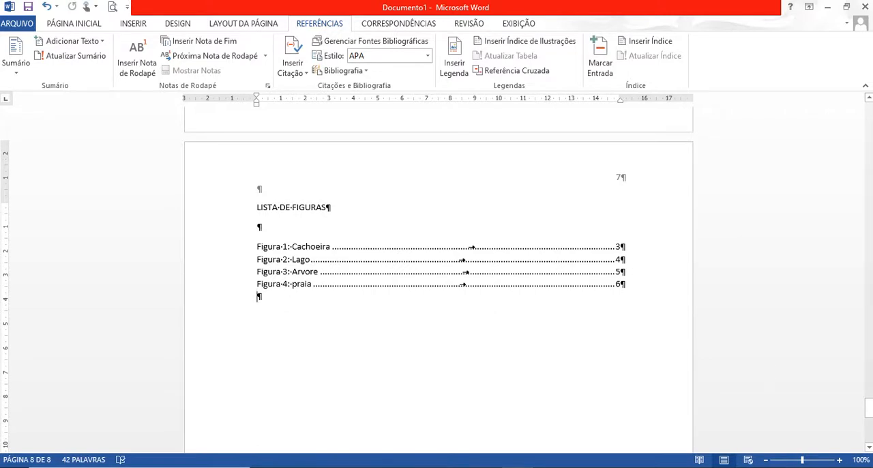
drag(869, 407, 867, 357)
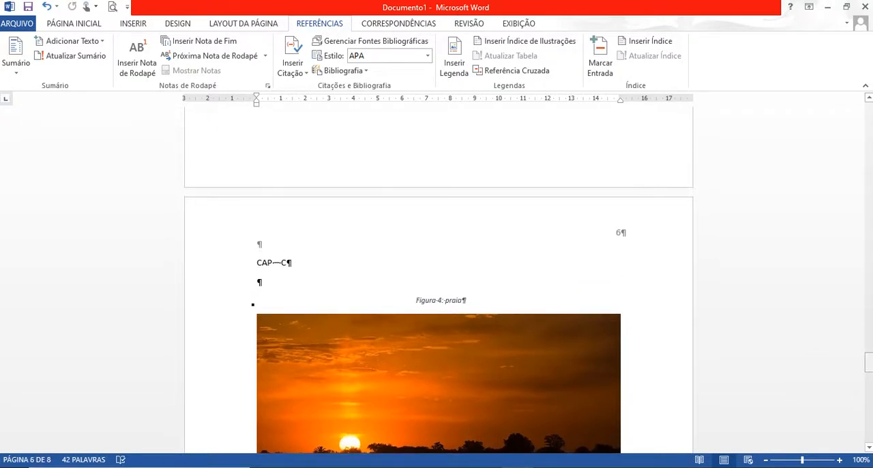
drag(870, 364, 869, 409)
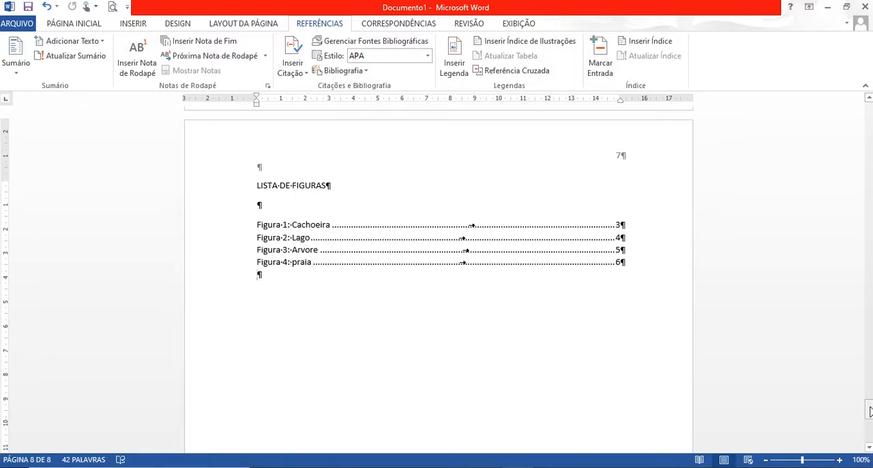
Add the subheading Objetivo below the INTRODUÇÃO title, leaving one blank line between them.
drag(870, 411, 868, 239)
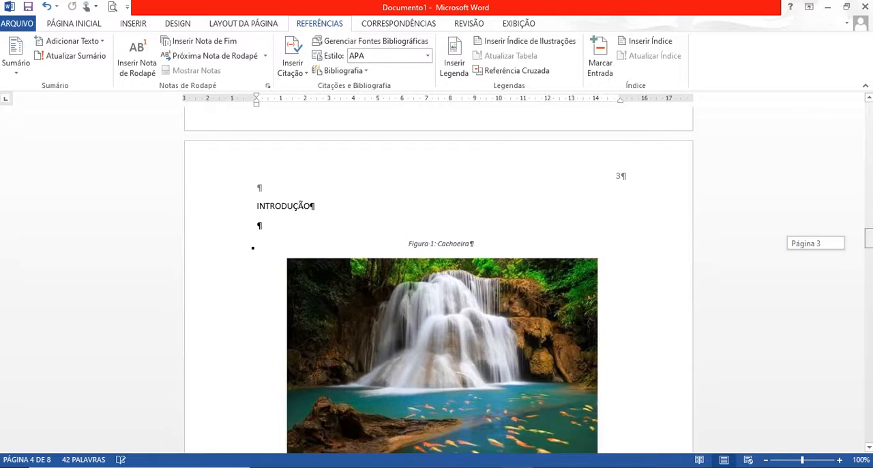
drag(868, 239, 868, 239)
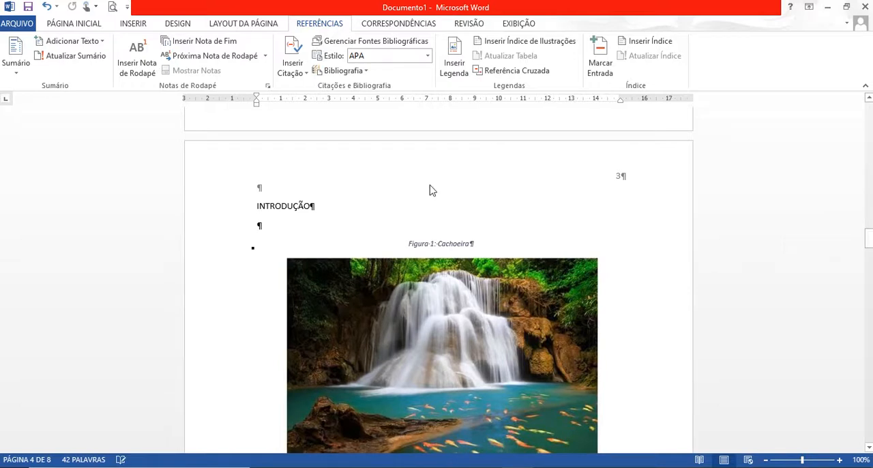
click(325, 212)
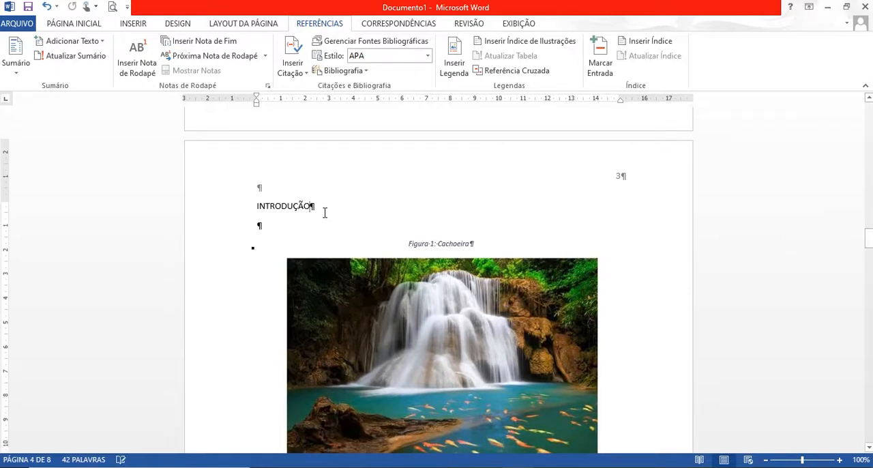
key(Return)
key(Return)
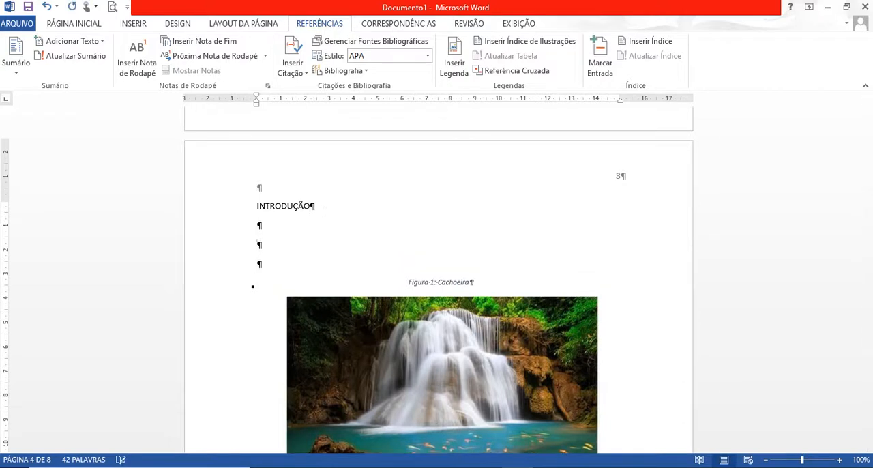
text(Objetivo)
Add the subheading Objetivo Especifico below Objetivo, leaving one blank line between them.
key(Return)
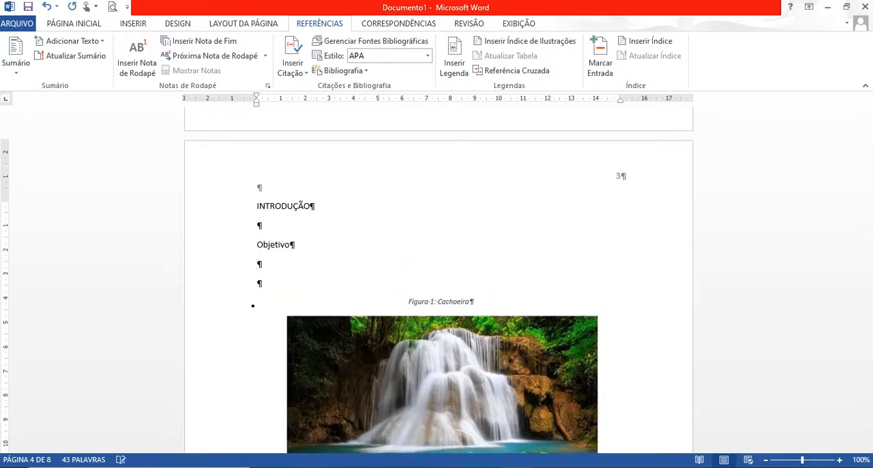
key(Return)
text(Objetivo)
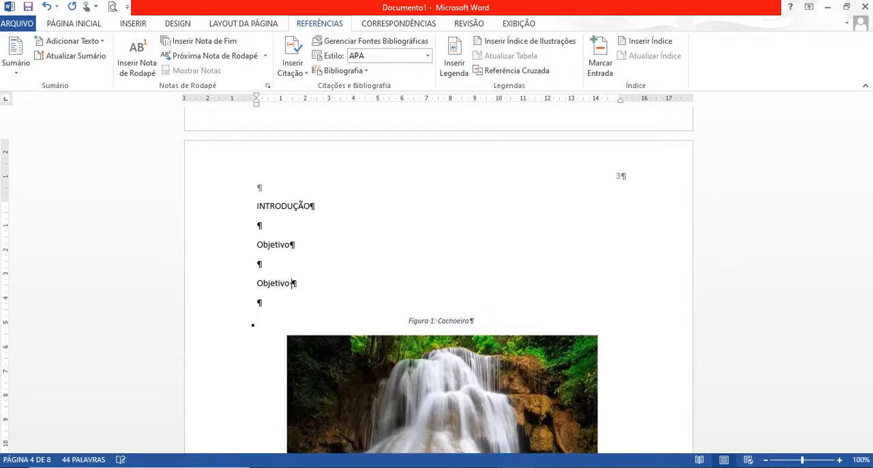
text( Especifico)
Add a new line to the blank space between the CAP – A title and the Figura 2 caption.
drag(868, 238, 869, 275)
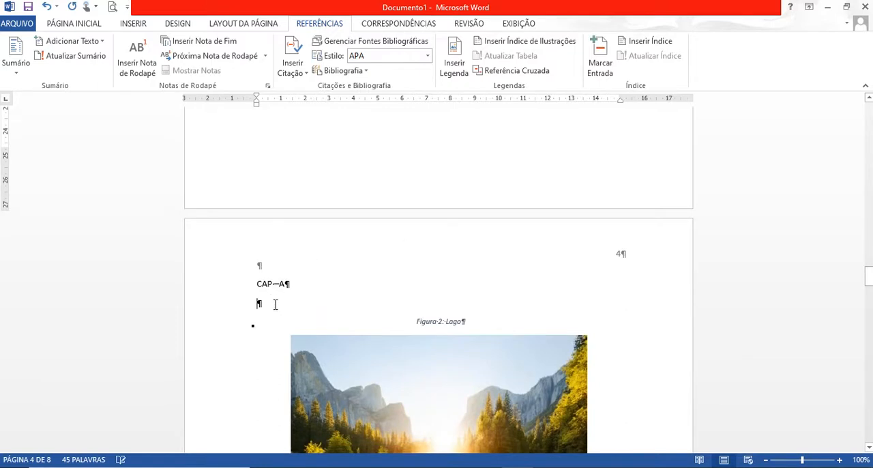
key(Return)
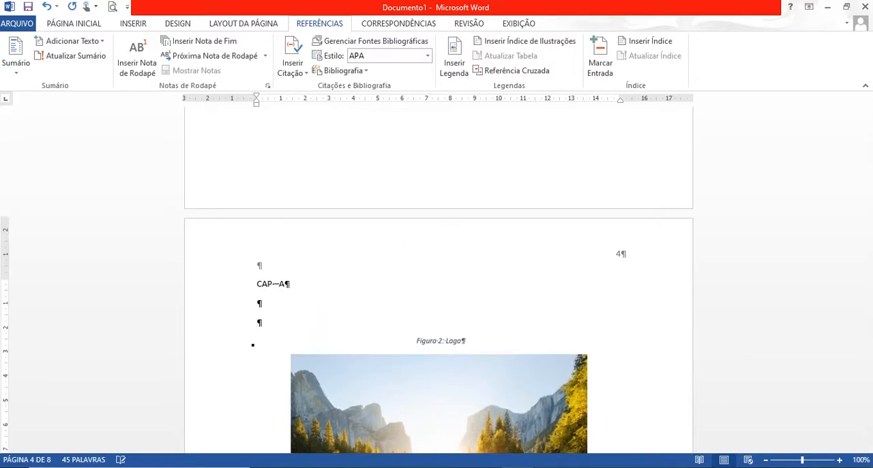
text(Capitulo)
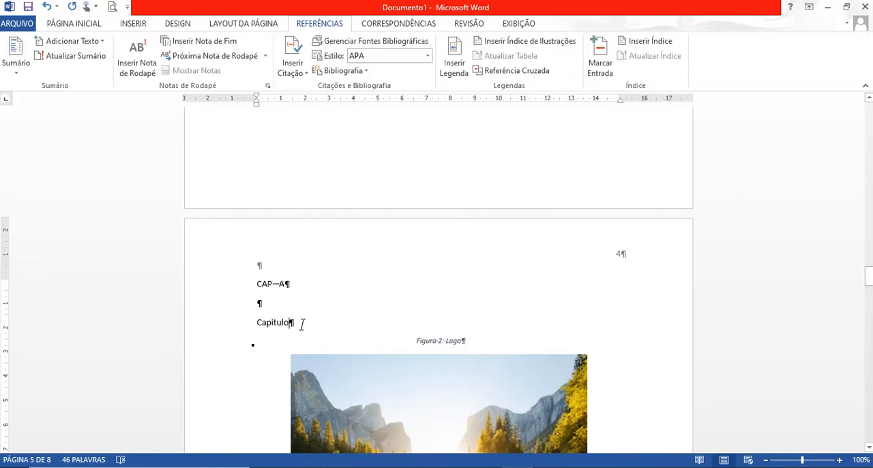
key(BackSpace)
key(BackSpace)
key(BackSpace)
key(BackSpace)
key(BackSpace)
key(BackSpace)
key(BackSpace)
key(BackSpace)
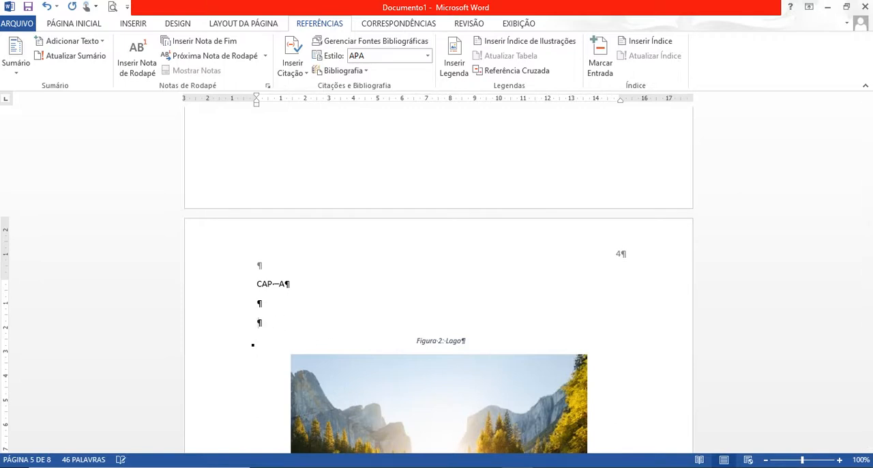
Enter the subheading Subtítulo on the second line below the CAP – A title.
text(Subtítulo)
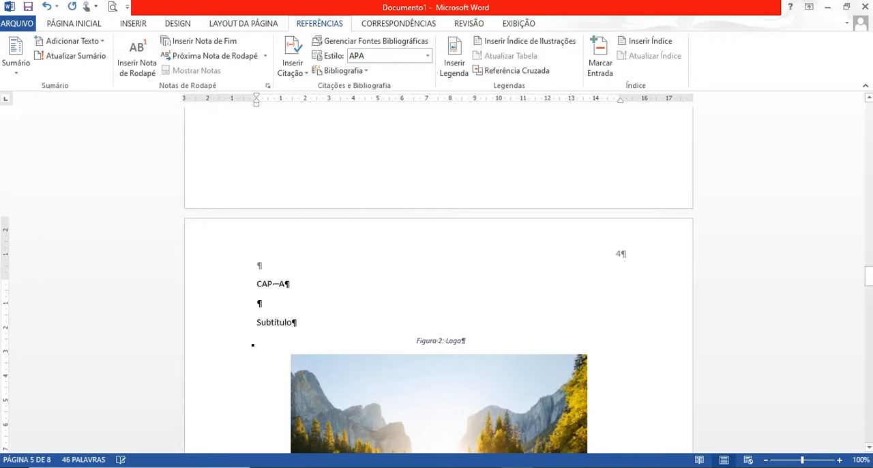
With the INTRODUÇÃO title selected, modify the Título 1 style to use the Arial font at size 14.
drag(870, 279, 869, 240)
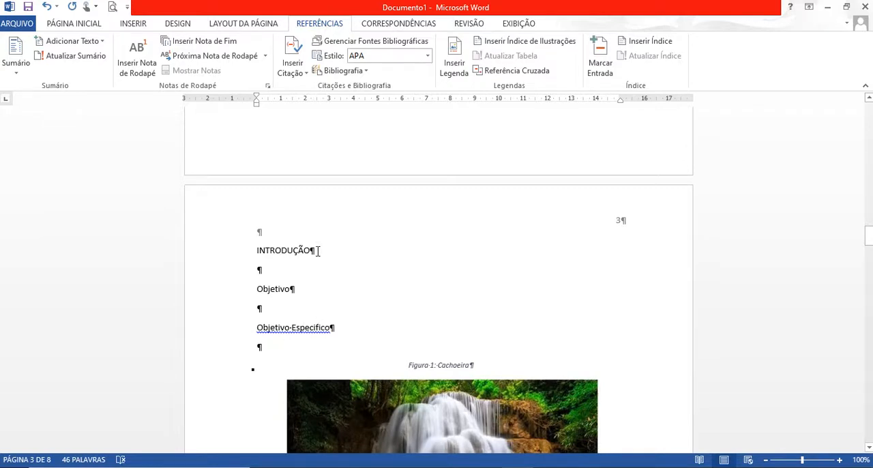
drag(317, 251, 253, 251)
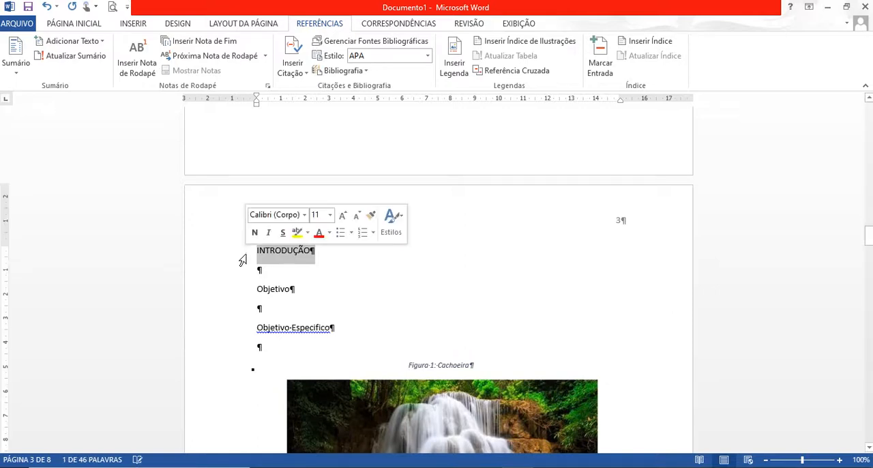
click(85, 24)
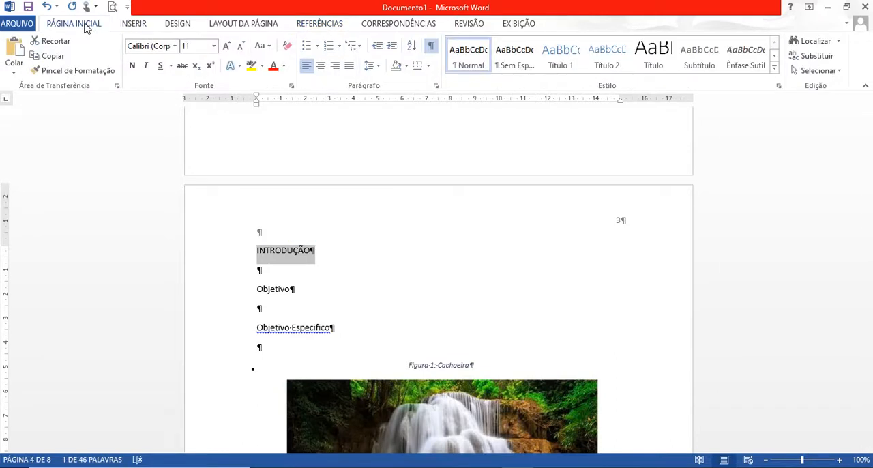
click(779, 86)
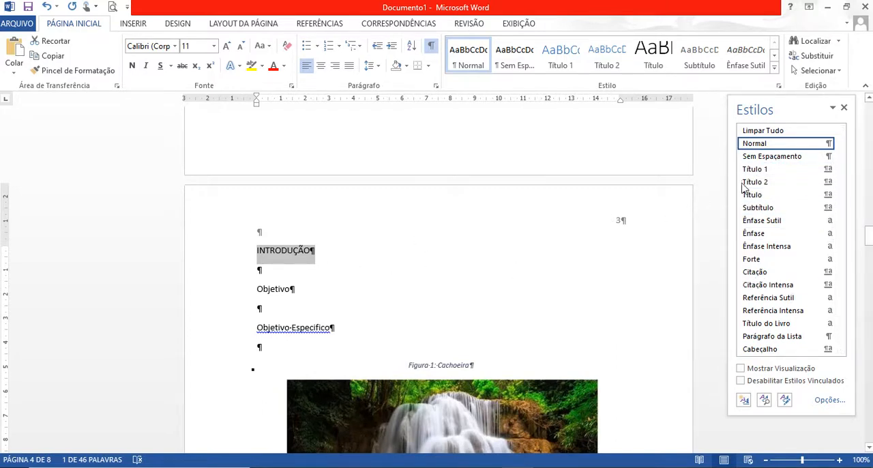
mouse_move(769, 171)
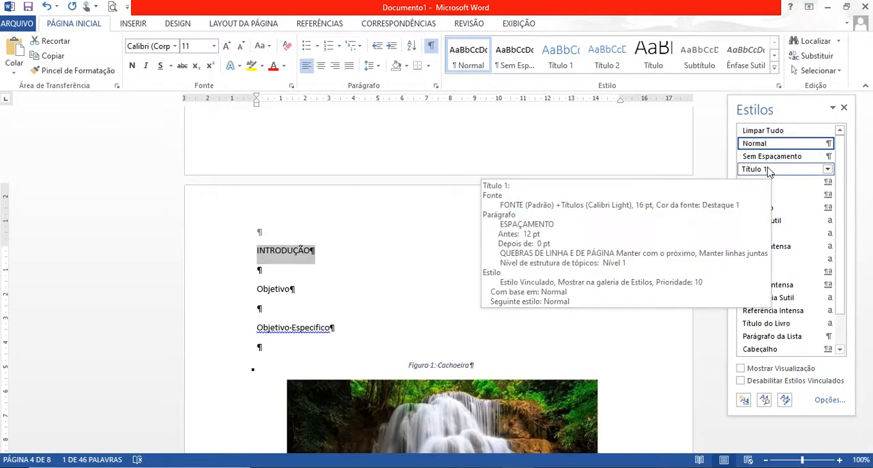
click(828, 170)
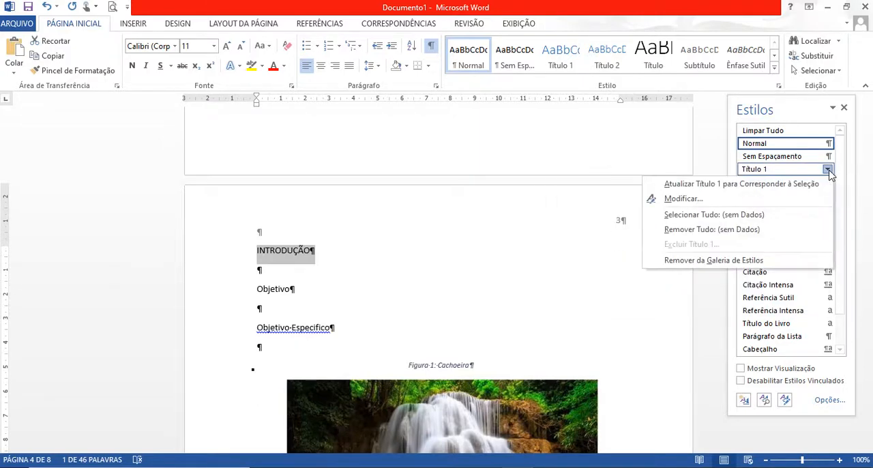
click(683, 198)
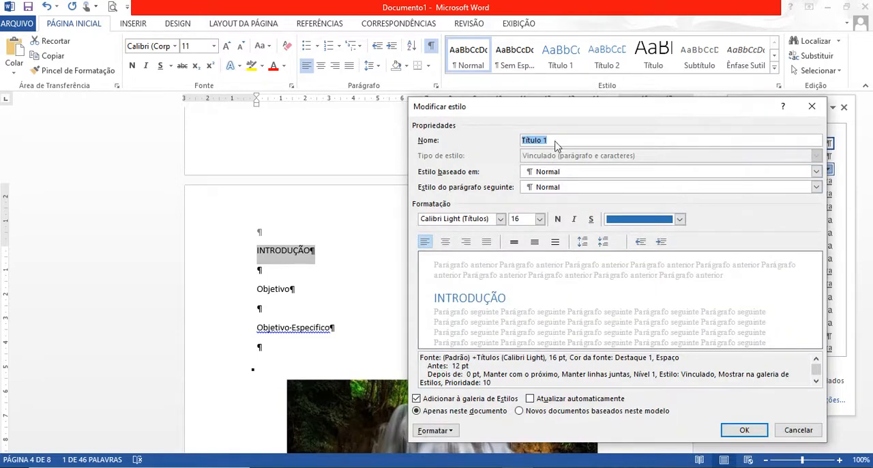
click(500, 219)
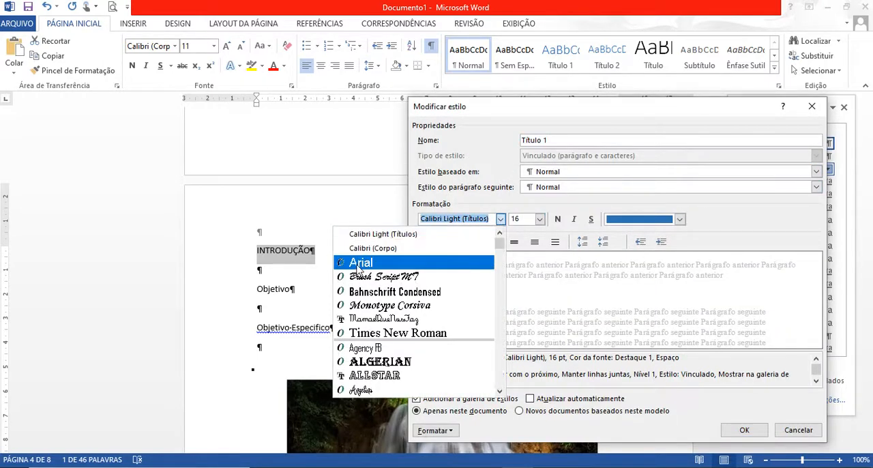
click(358, 265)
click(540, 219)
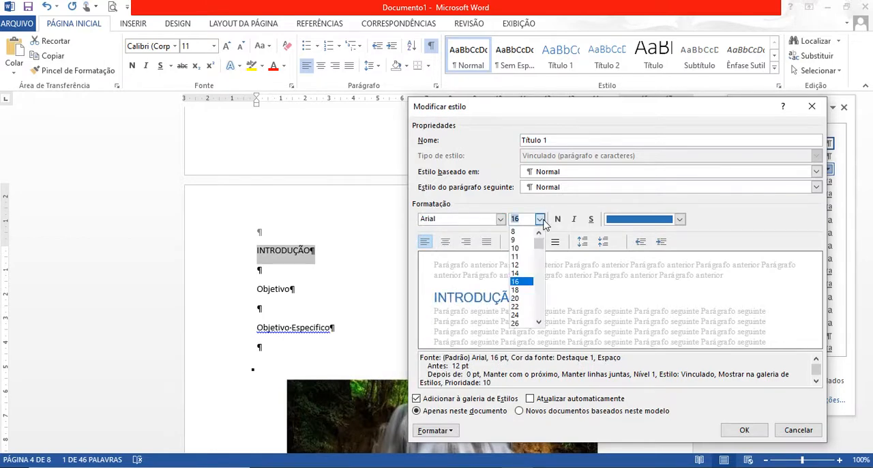
click(524, 274)
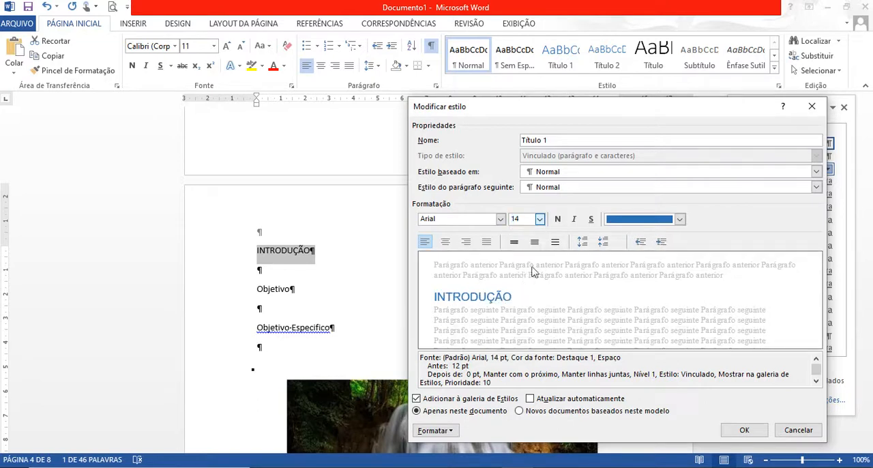
Make the Título 1 style bold and centred, with the font colour set to Automático.
click(558, 220)
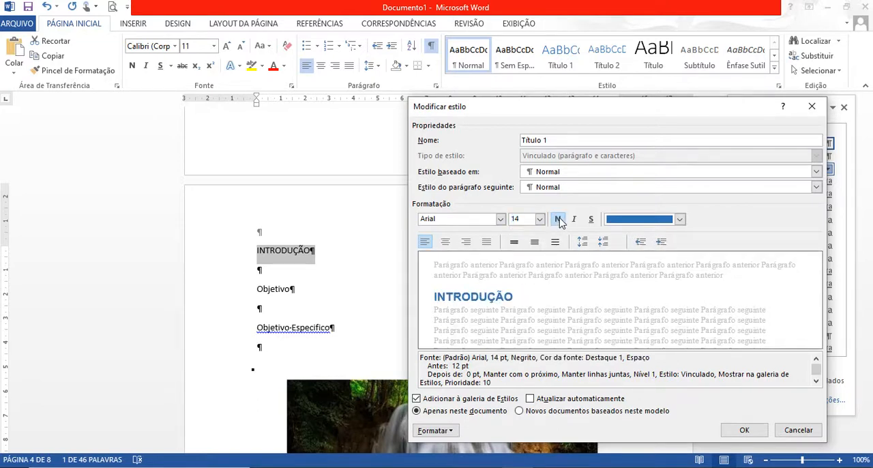
click(680, 219)
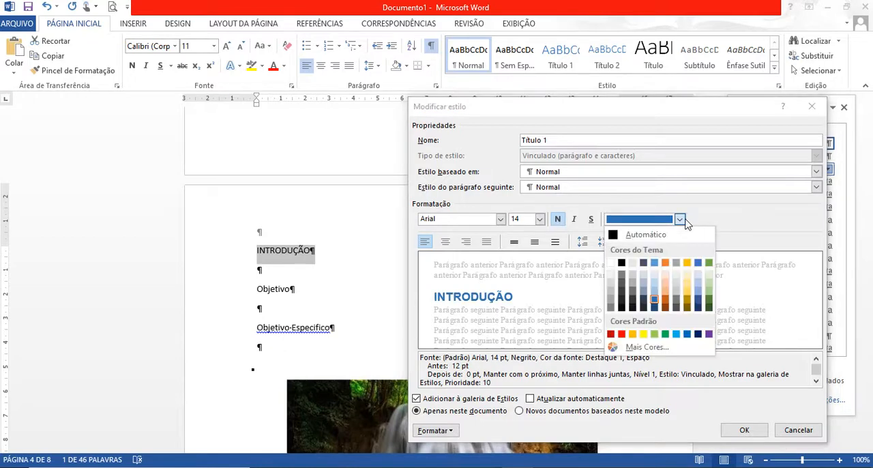
click(634, 236)
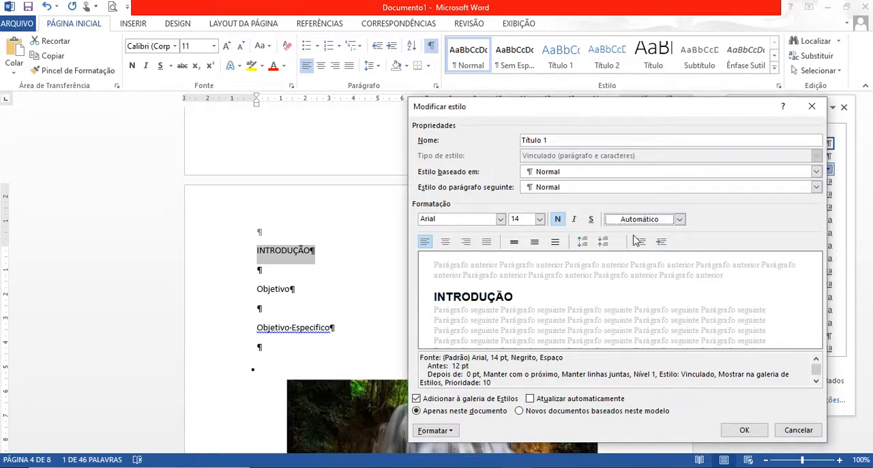
click(446, 244)
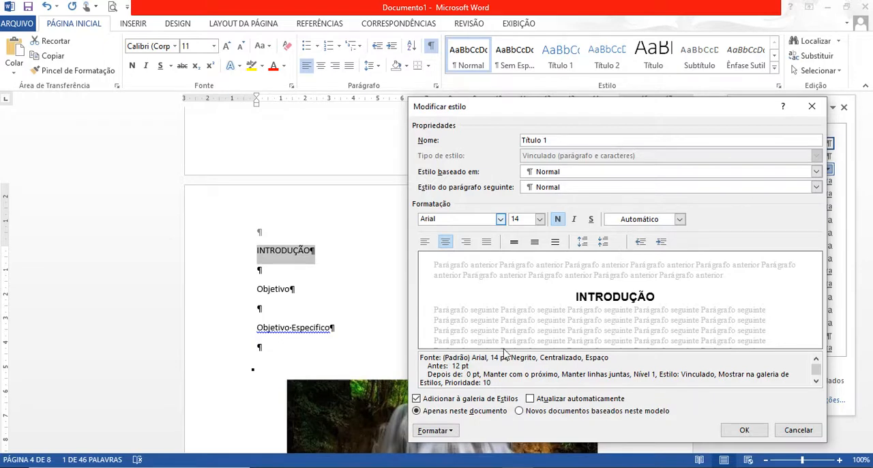
Enable the Todas em maiúsculas font effect for the Título 1 style.
click(434, 430)
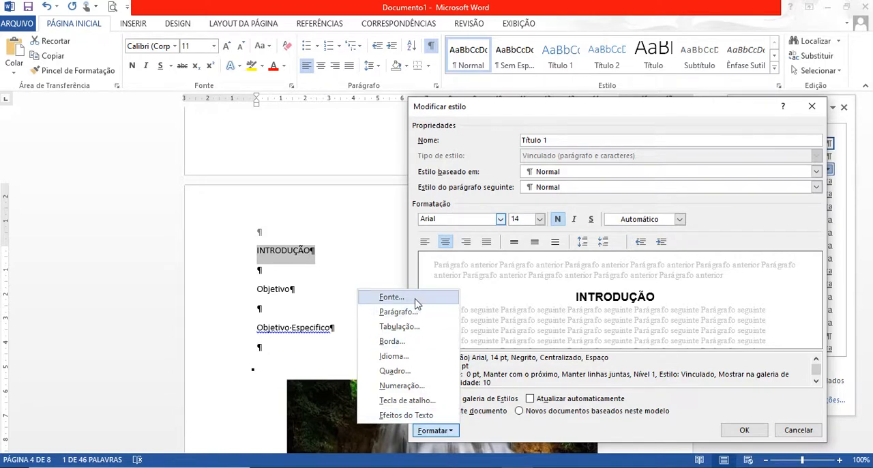
click(392, 297)
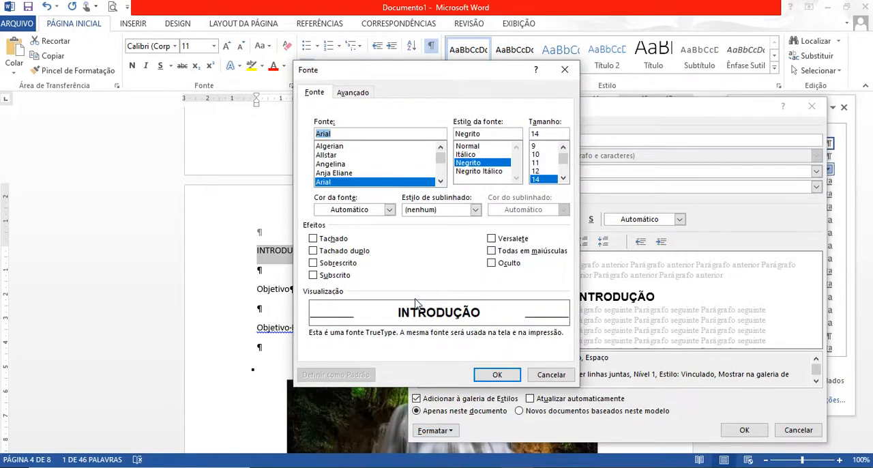
click(492, 252)
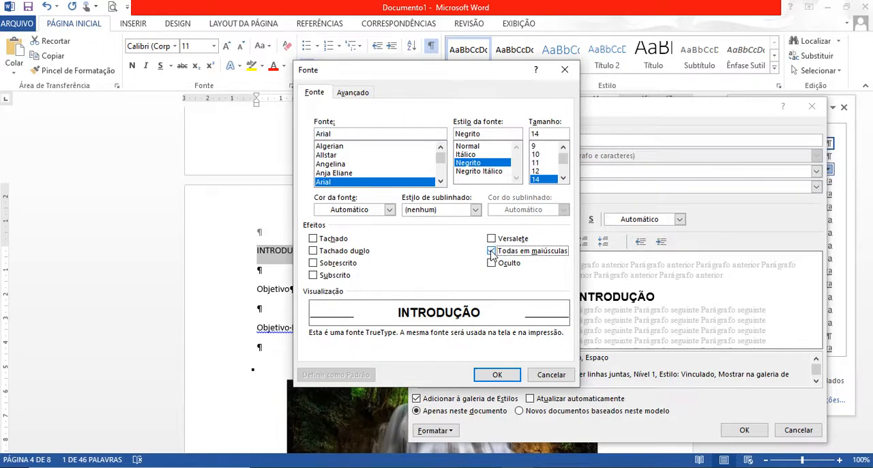
click(494, 376)
Set the Título 1 style's paragraph spacing to 0 pt before, with line spacing of 1,5 linhas.
click(451, 431)
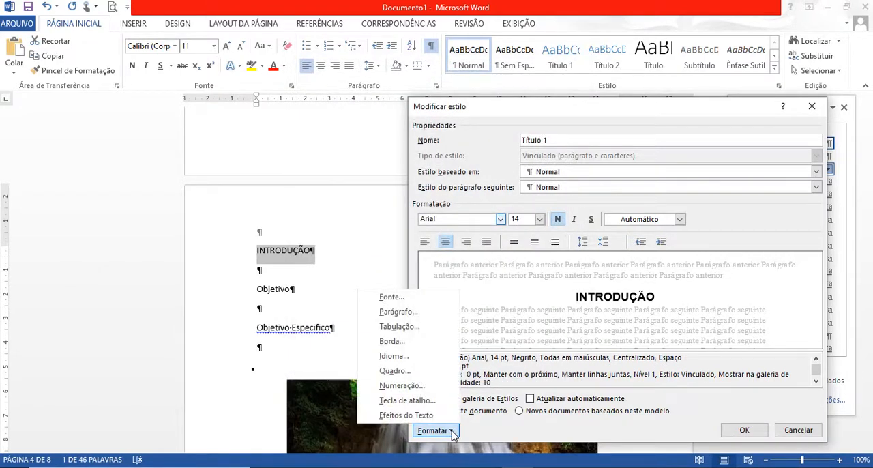
click(404, 311)
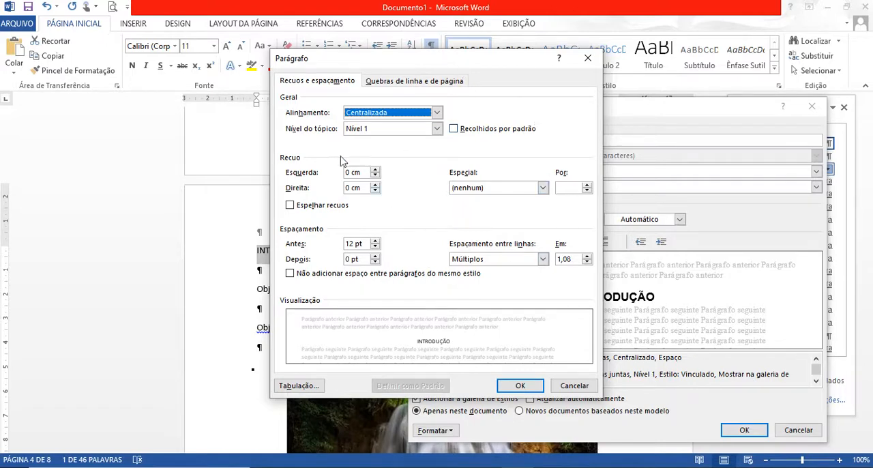
click(437, 129)
click(437, 130)
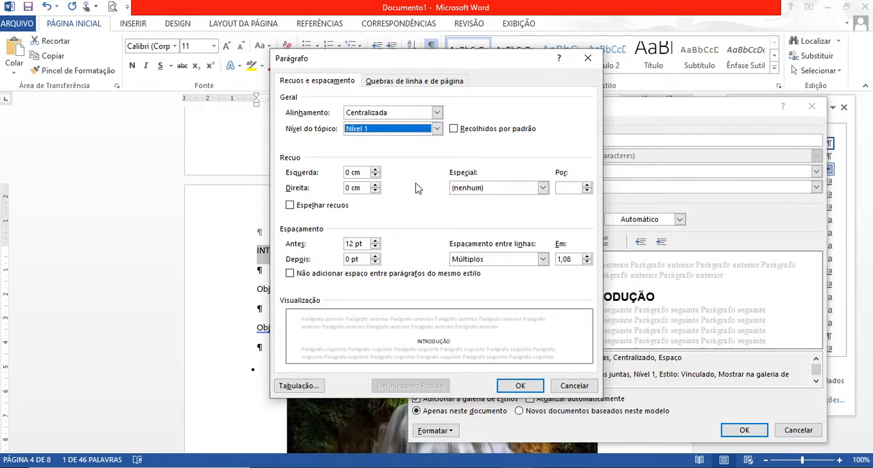
click(375, 247)
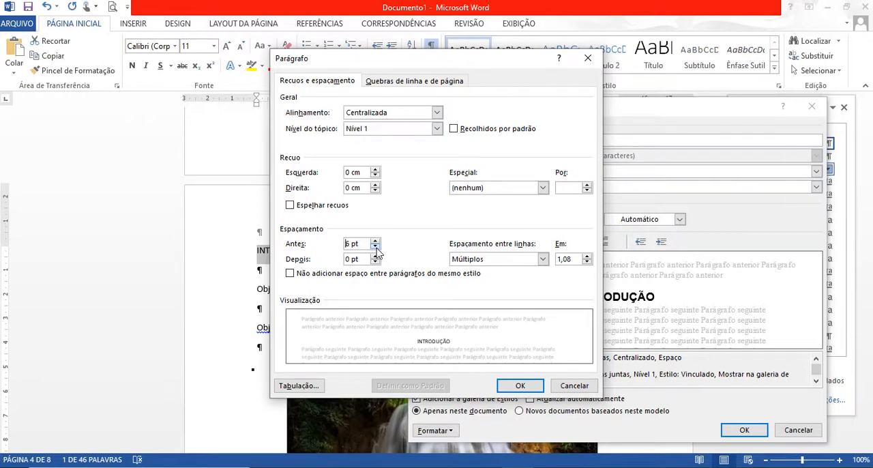
click(543, 259)
click(479, 279)
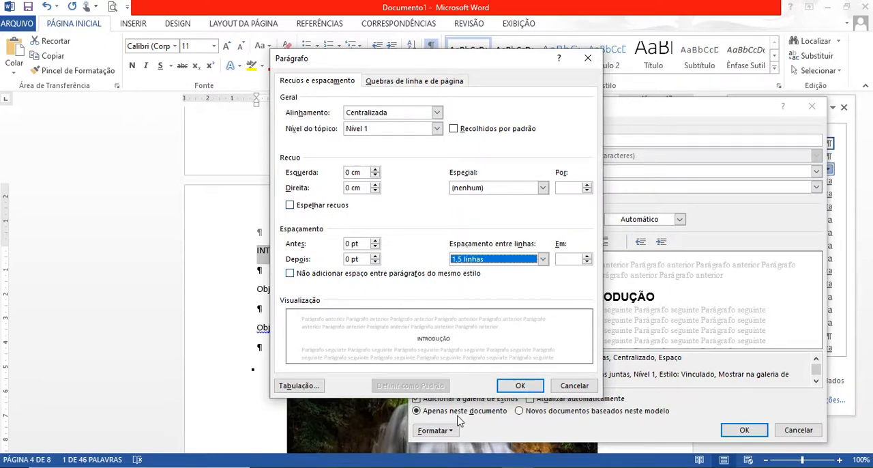
click(517, 386)
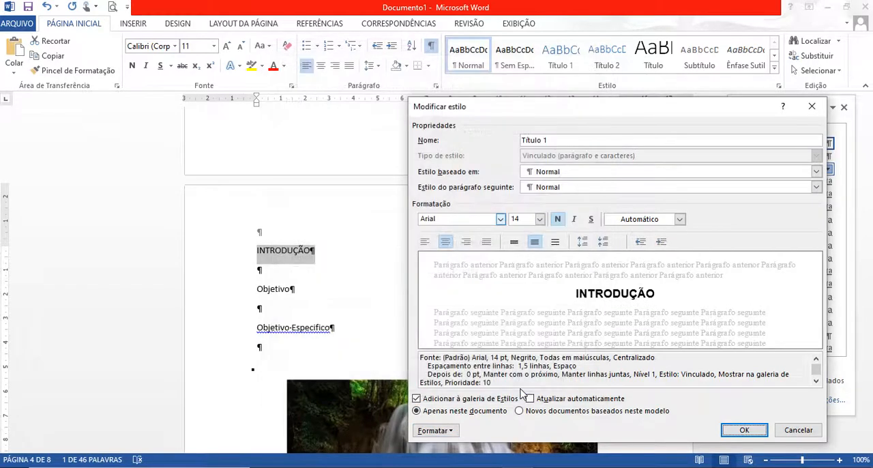
Add 1., 2., 3. numbering to the Título 1 style and save the style changes.
click(453, 431)
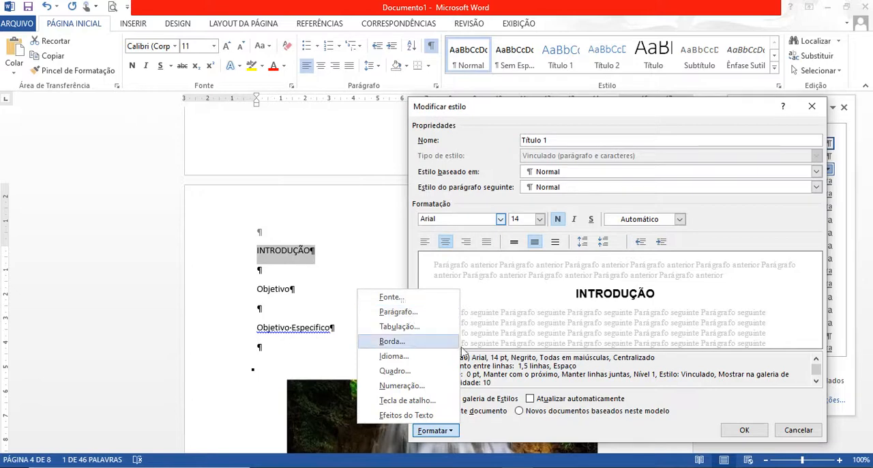
click(411, 388)
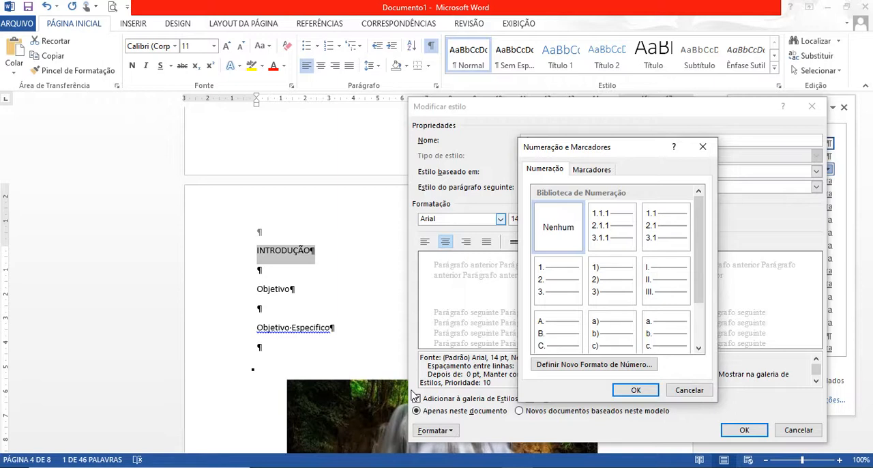
click(564, 289)
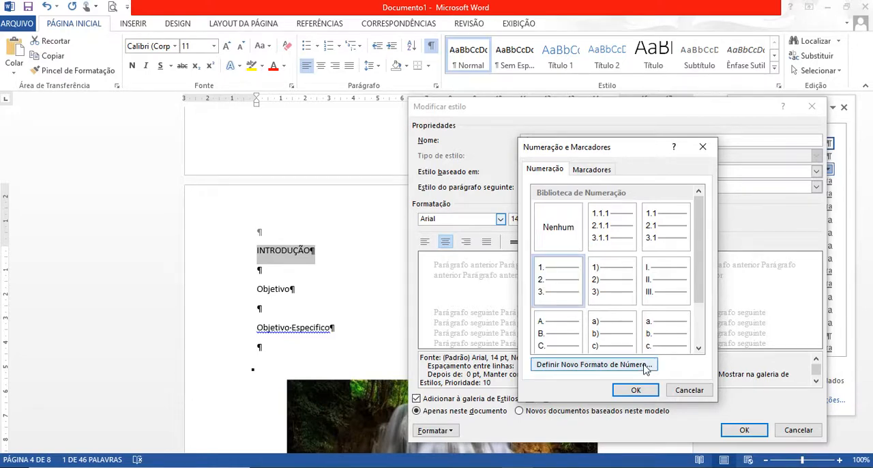
click(636, 391)
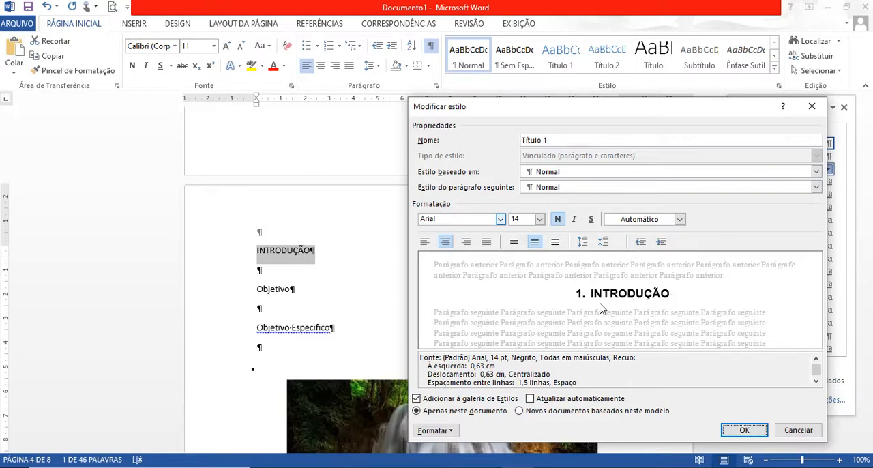
click(743, 431)
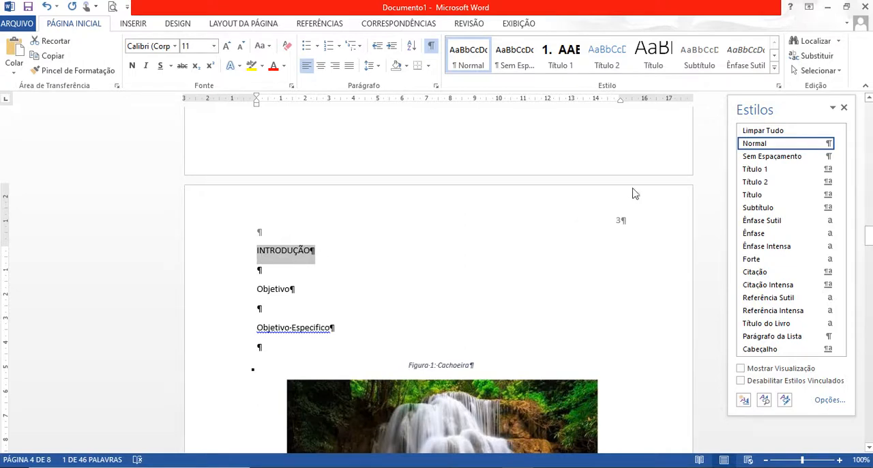
Apply the Título 1 style to the INTRODUÇÃO and CAP – A titles.
click(755, 169)
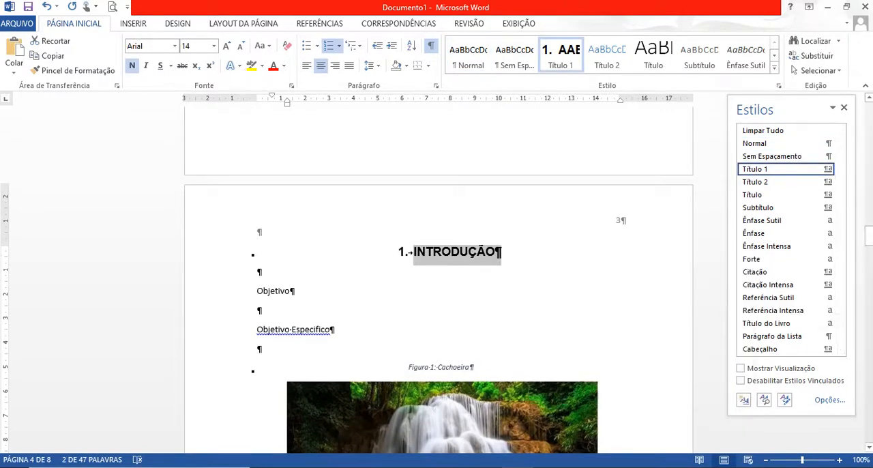
drag(870, 237, 869, 283)
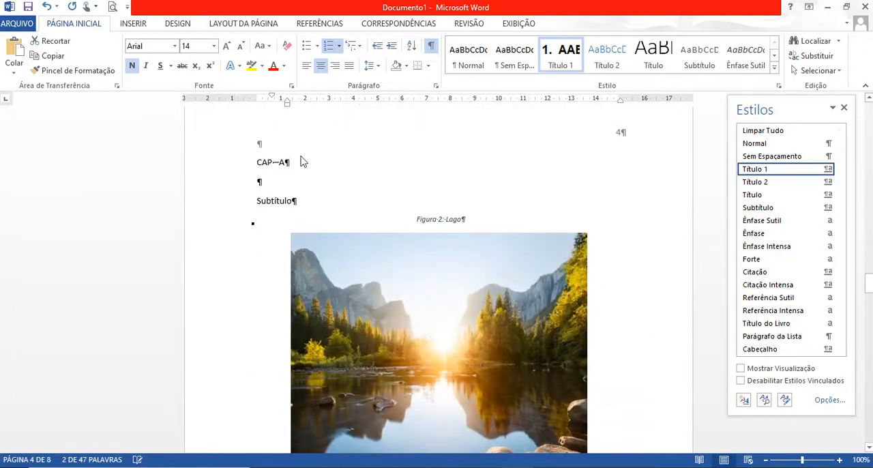
triple_click(282, 163)
click(784, 143)
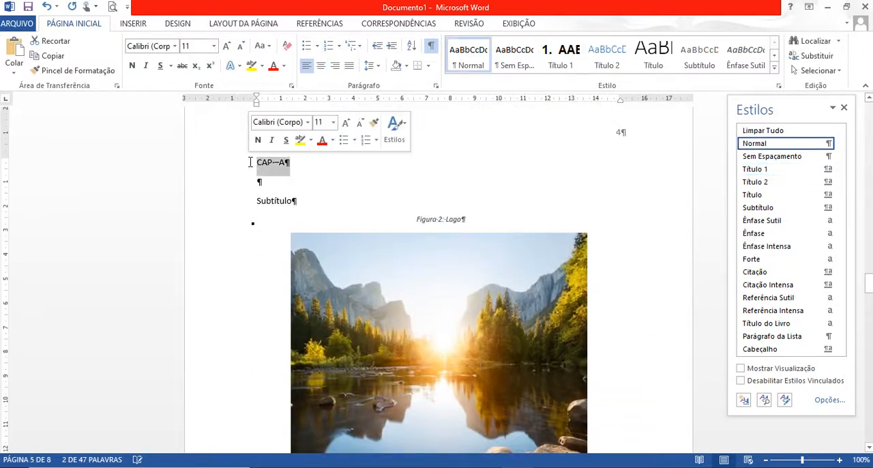
click(763, 173)
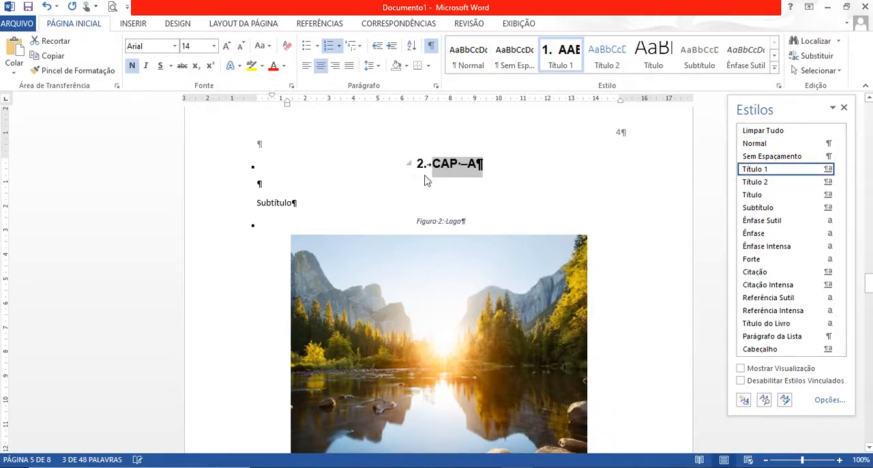
Apply the Título 1 style to the CAP – B and CAP – C titles.
drag(868, 283, 869, 330)
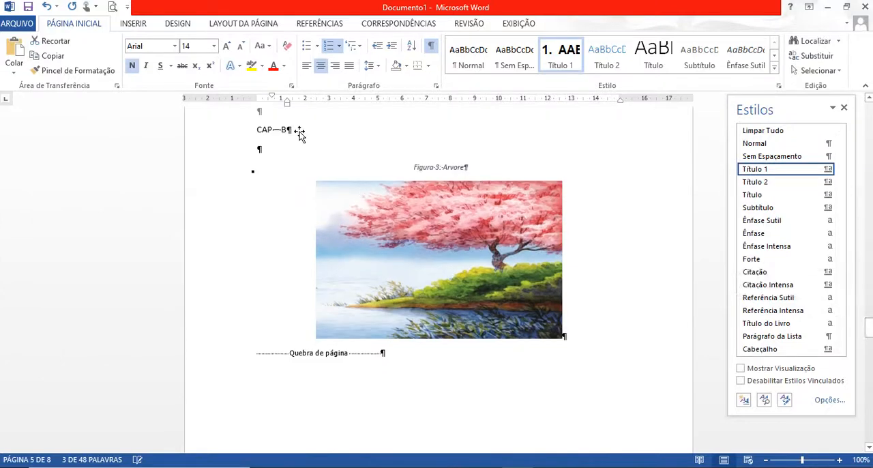
drag(298, 130, 246, 134)
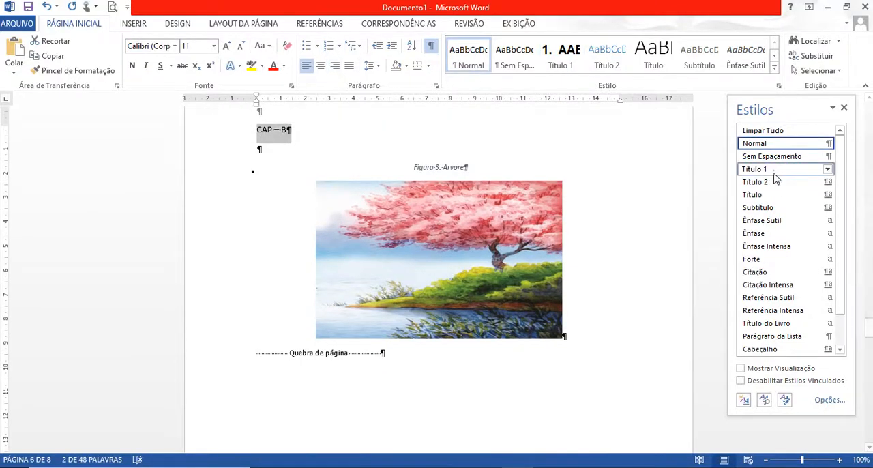
click(773, 170)
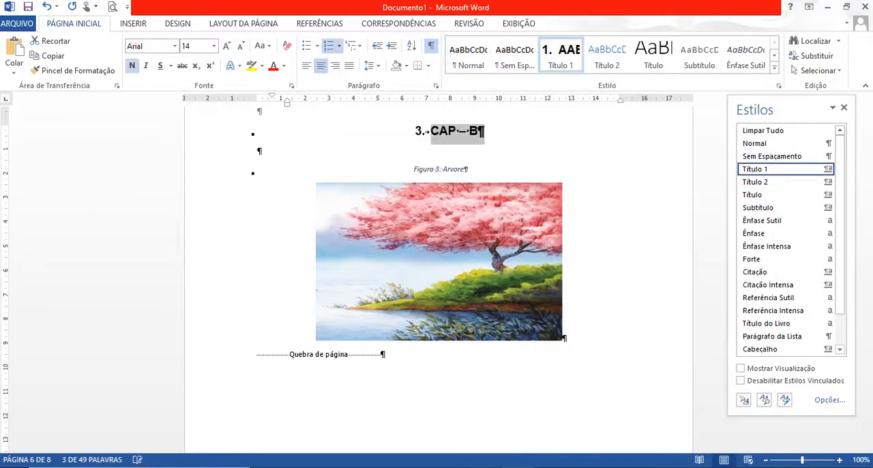
scroll(368, 336, down, 10)
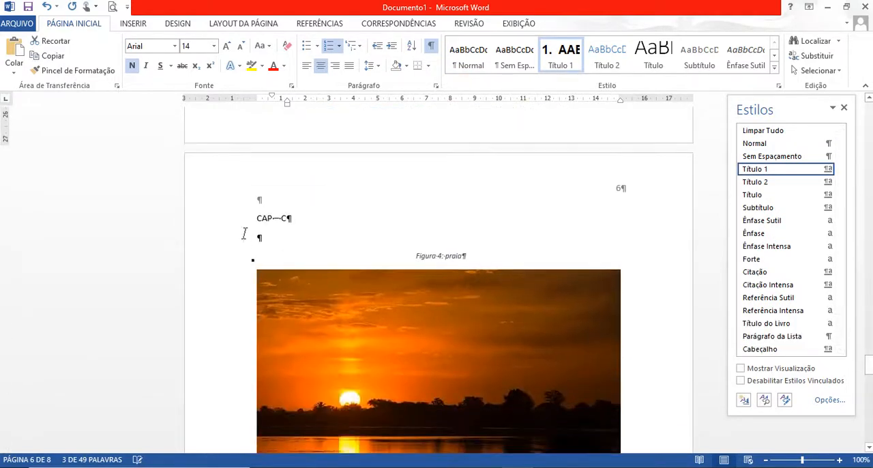
drag(307, 220, 256, 220)
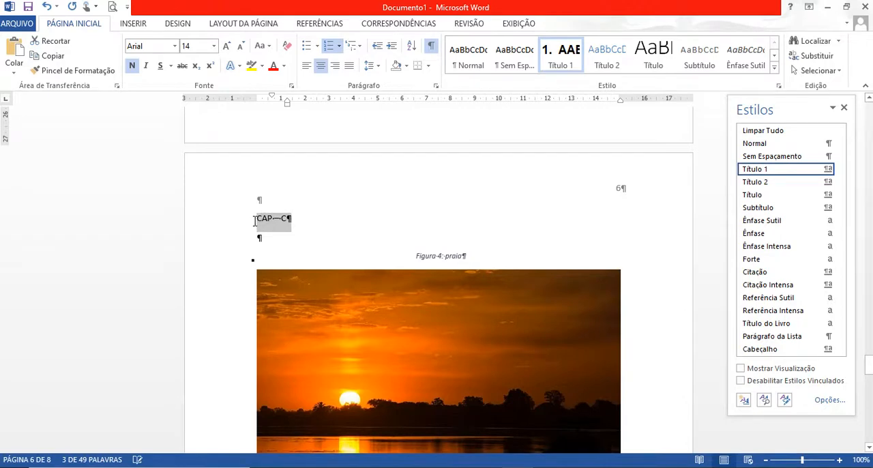
click(762, 170)
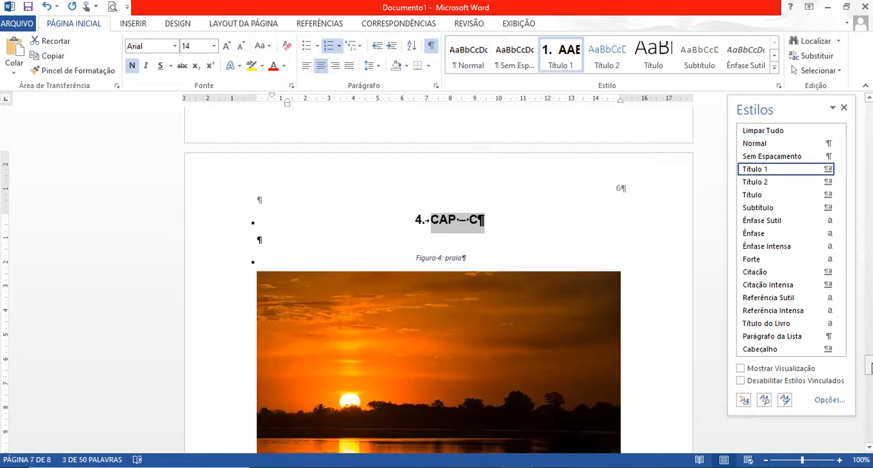
Apply the Título 1 style to the LISTA DE FIGURAS title on the final page.
drag(870, 367, 869, 403)
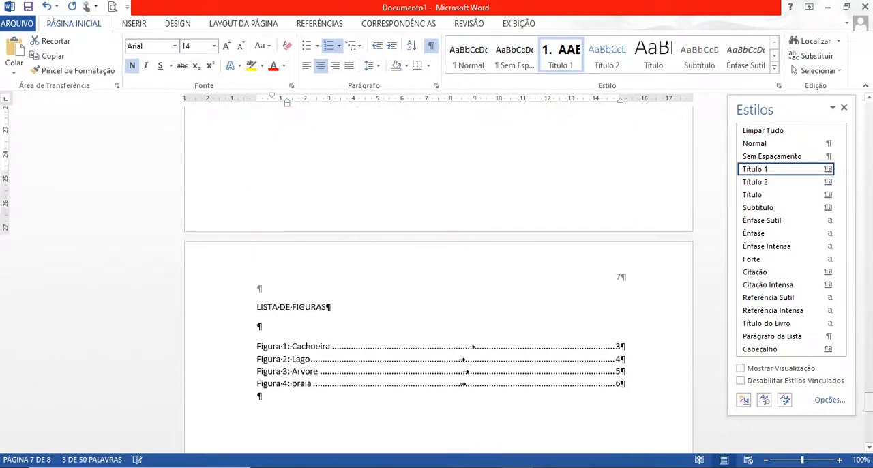
drag(337, 308, 248, 306)
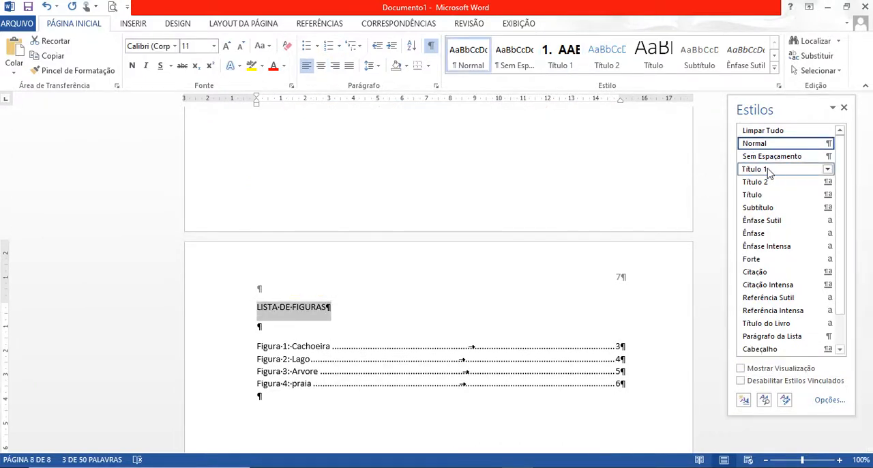
click(766, 171)
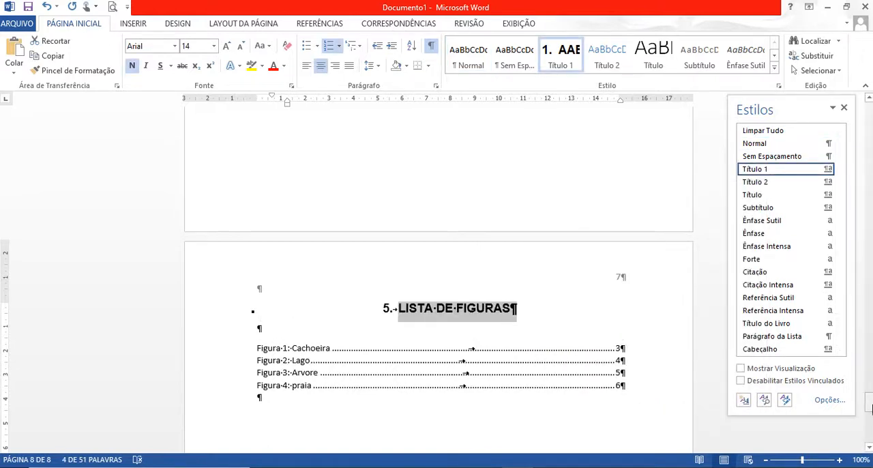
With the Objetivo subheading under INTRODUÇÃO selected, modify the Título 2 style to use the Arial font at size 12.
drag(870, 407, 864, 244)
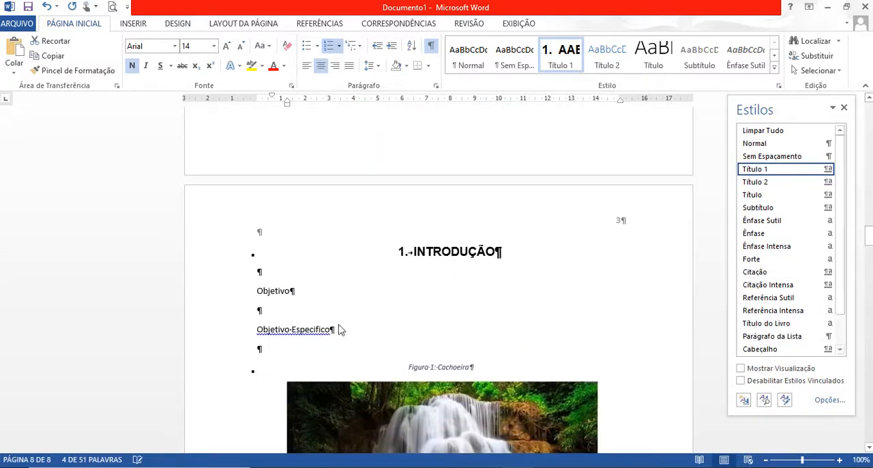
click(300, 290)
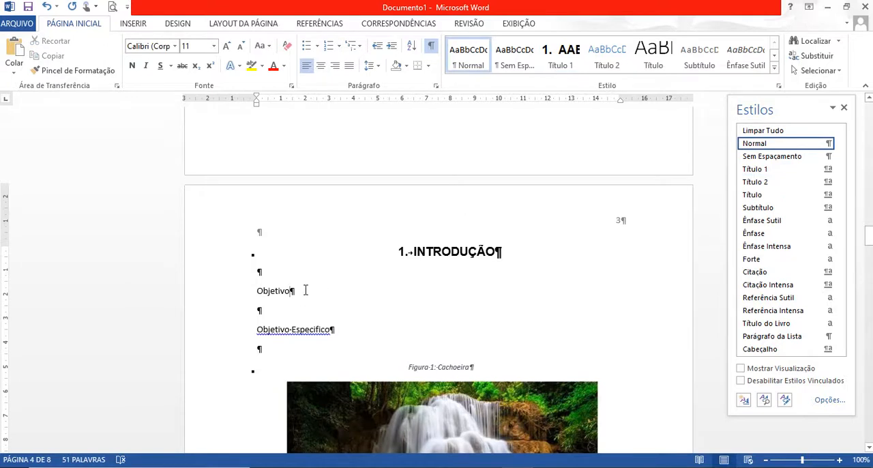
drag(297, 291, 242, 292)
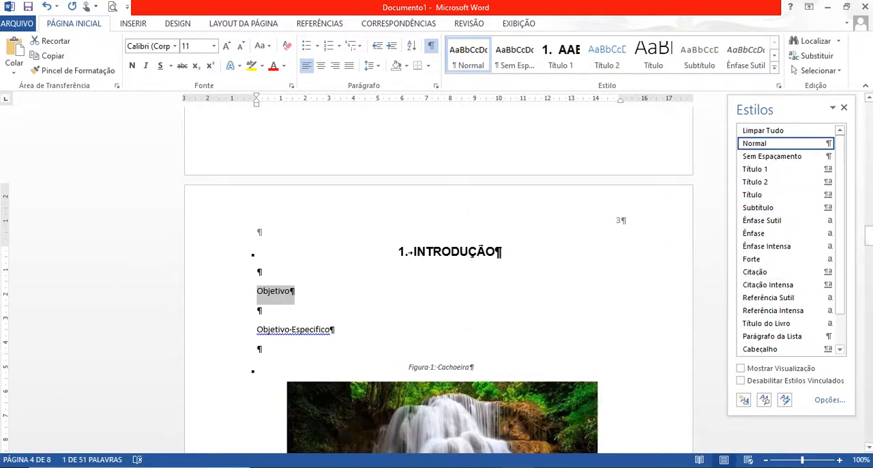
click(828, 182)
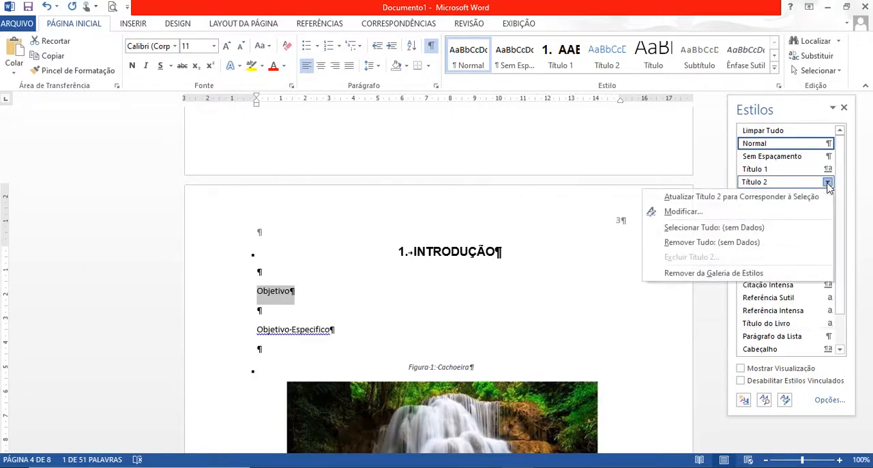
click(681, 212)
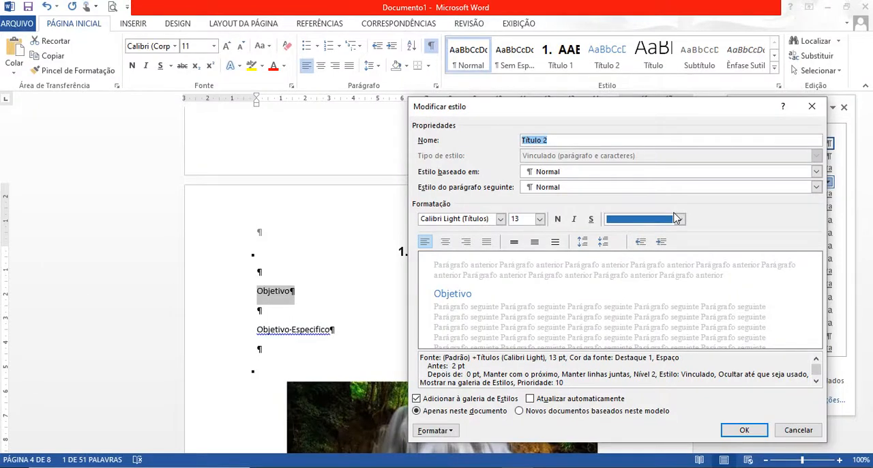
click(501, 220)
click(386, 265)
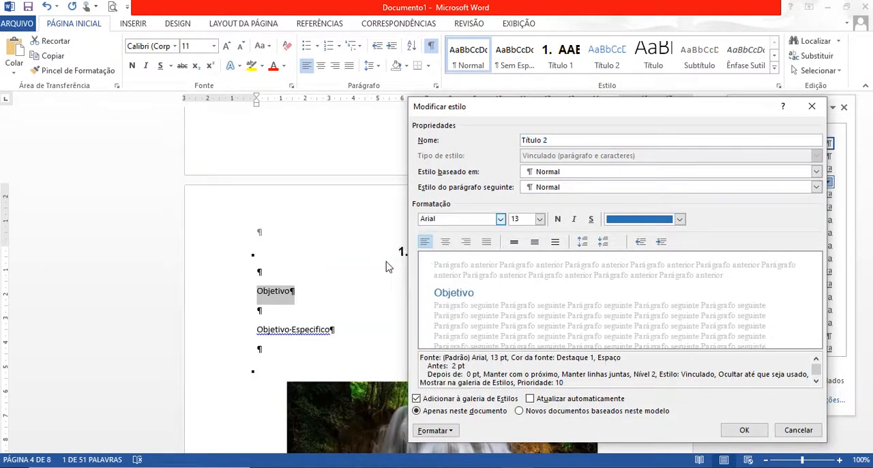
click(540, 221)
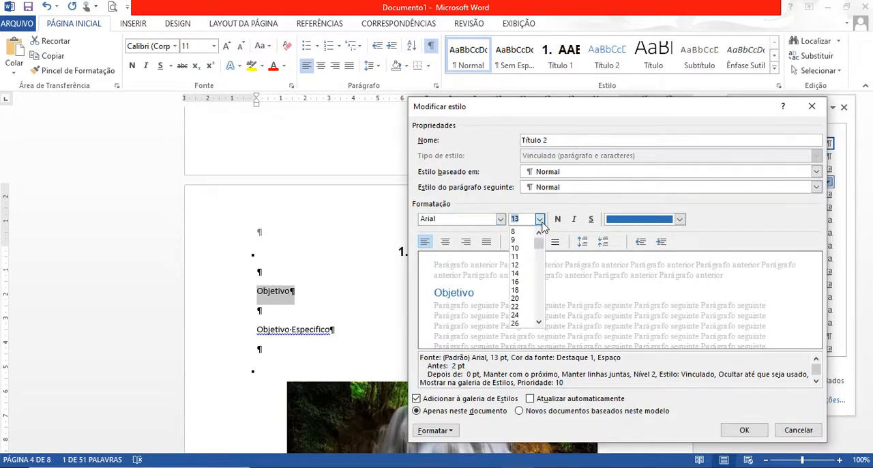
click(523, 265)
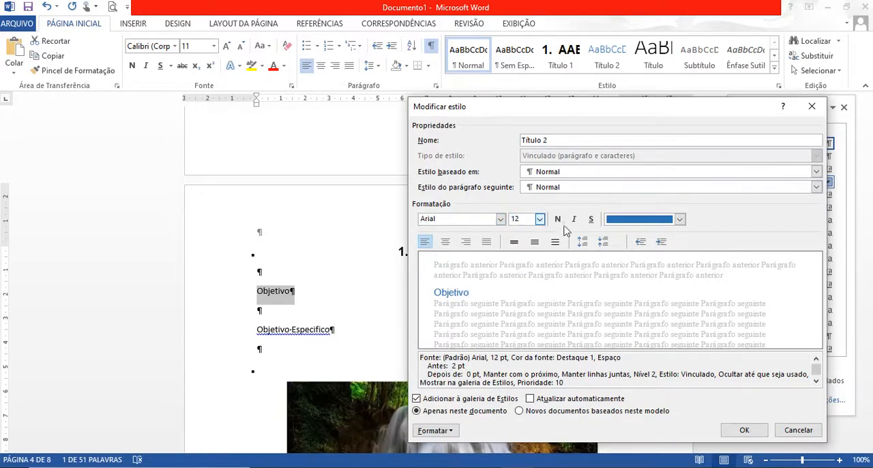
Make the Título 2 style bold and set its font colour to Automático.
click(558, 219)
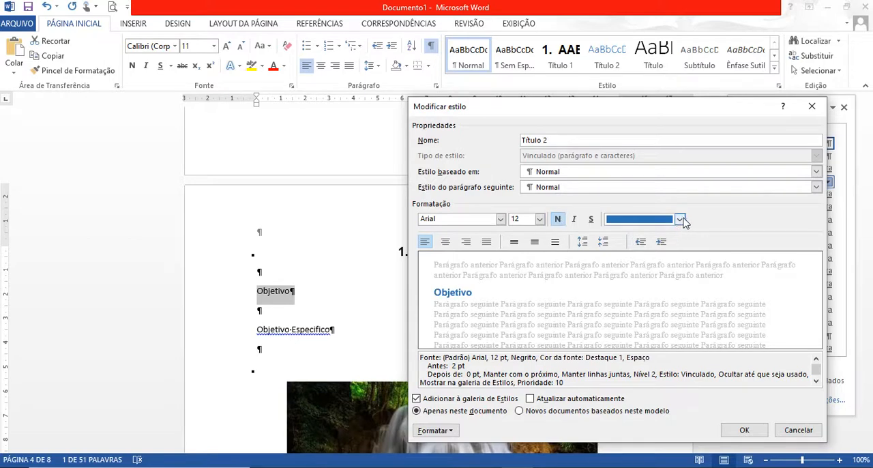
click(681, 219)
click(616, 238)
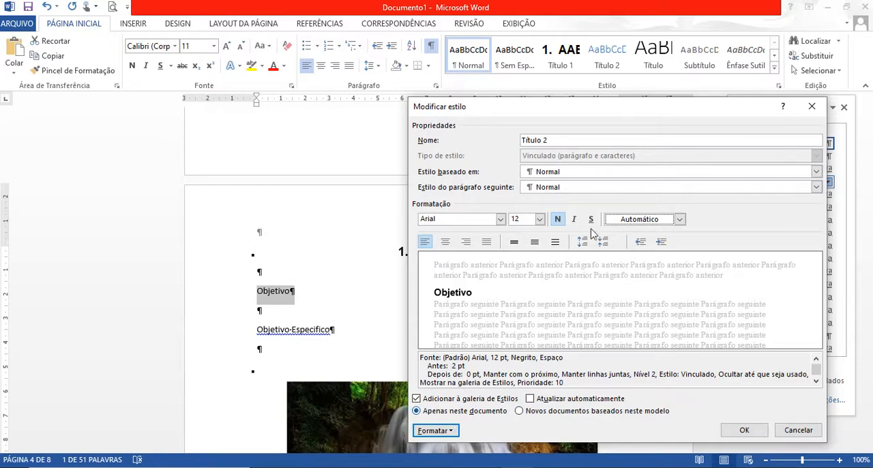
Set the Título 2 style's spacing before to 0 pt and line spacing to 1,5 linhas, and open its numbering options.
click(453, 432)
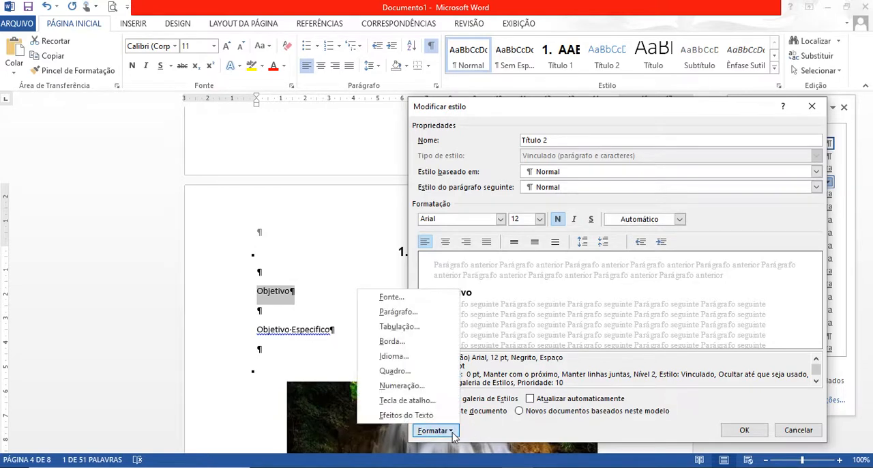
click(402, 312)
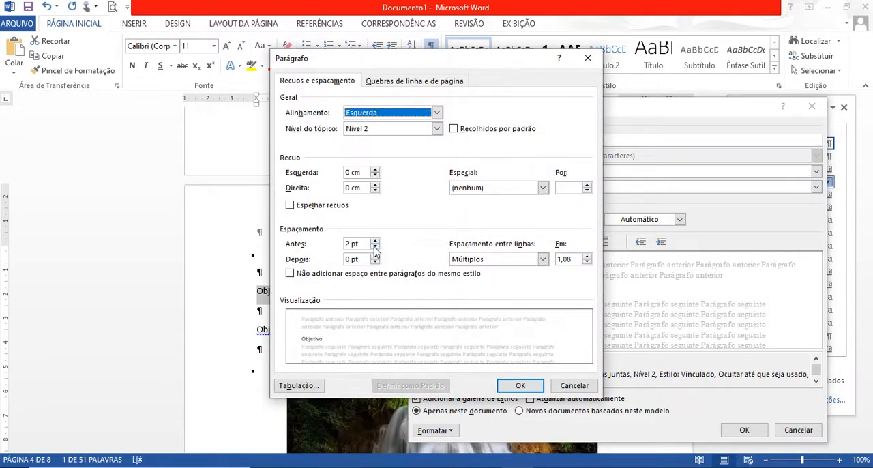
click(376, 249)
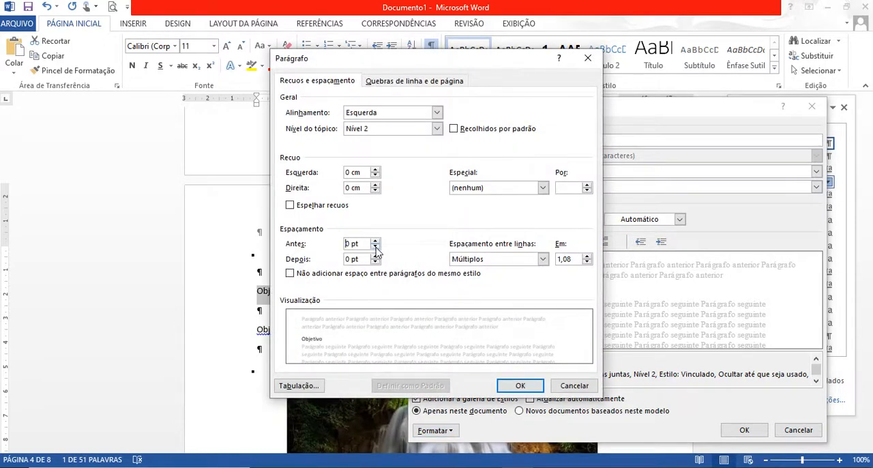
click(543, 259)
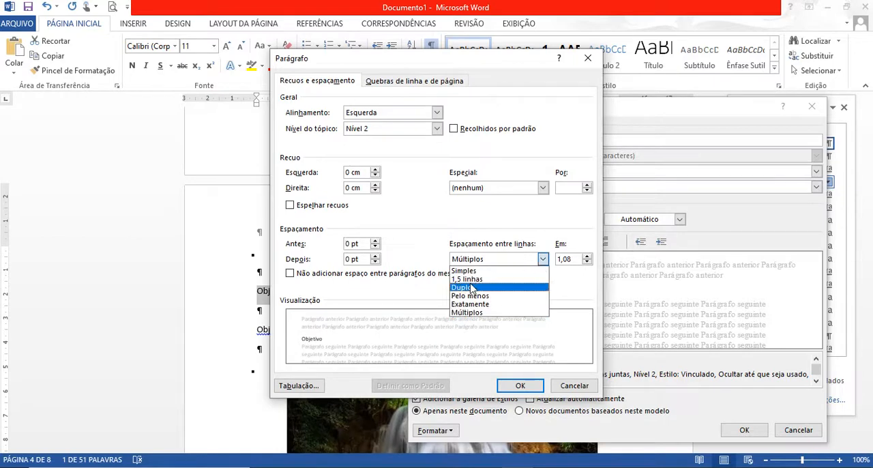
click(466, 280)
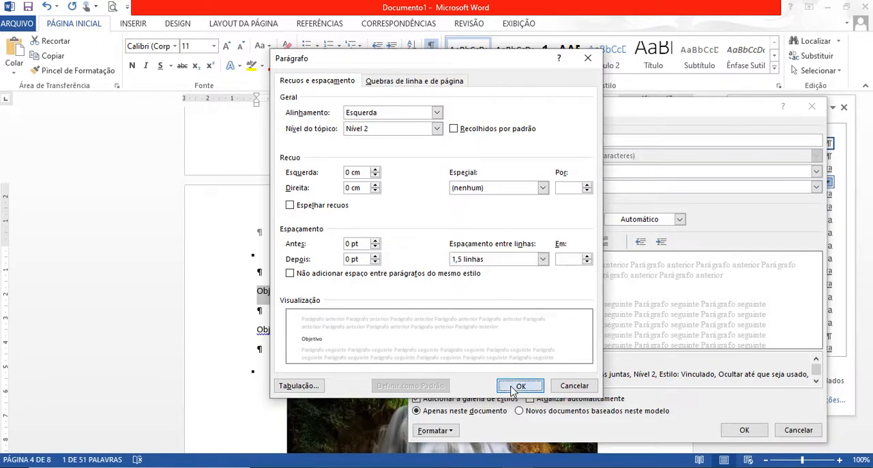
click(519, 386)
click(451, 431)
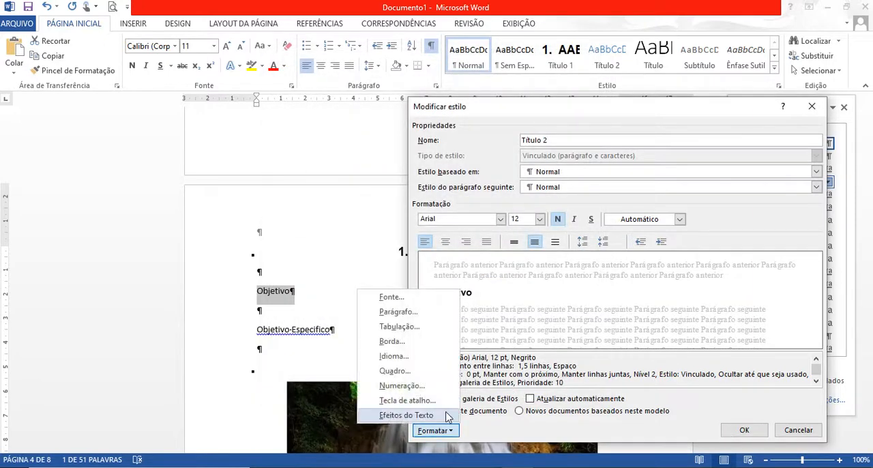
click(412, 387)
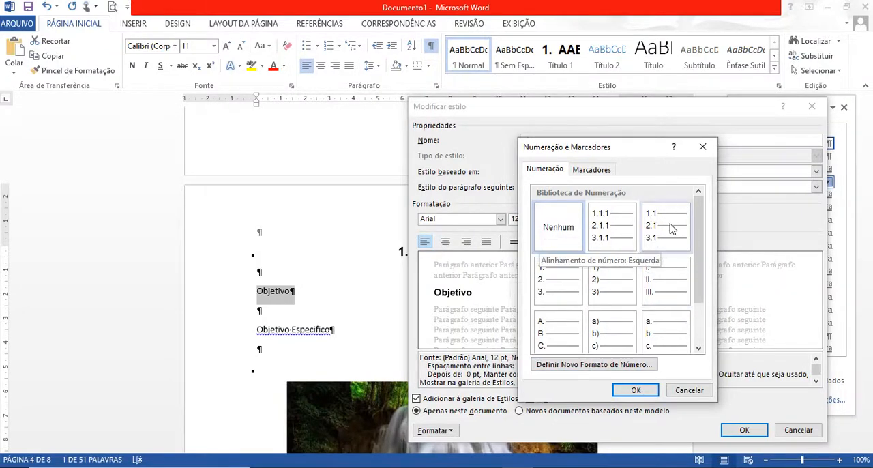
click(572, 366)
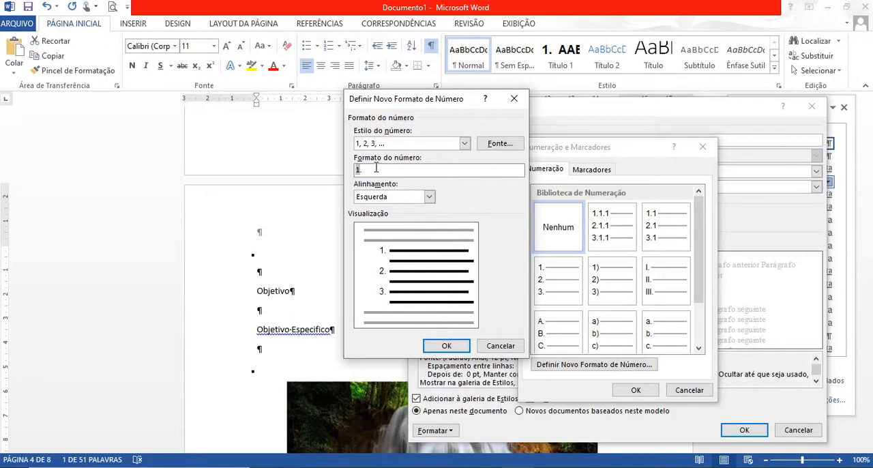
text(1)
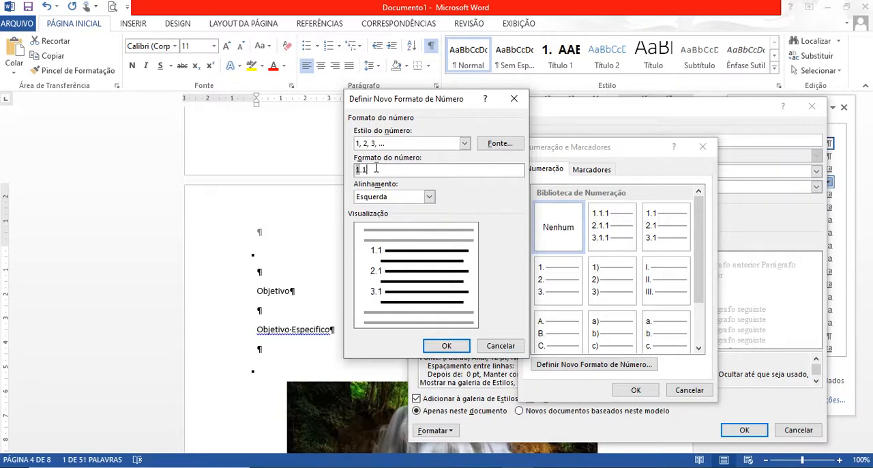
click(500, 346)
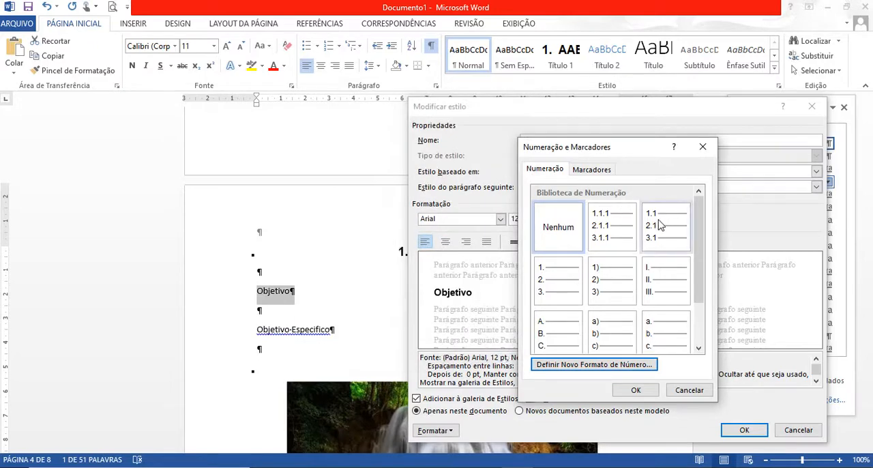
Assign the 1.1, 2.1, 3.1 numbering format to the Título 2 style and save the style changes.
click(659, 226)
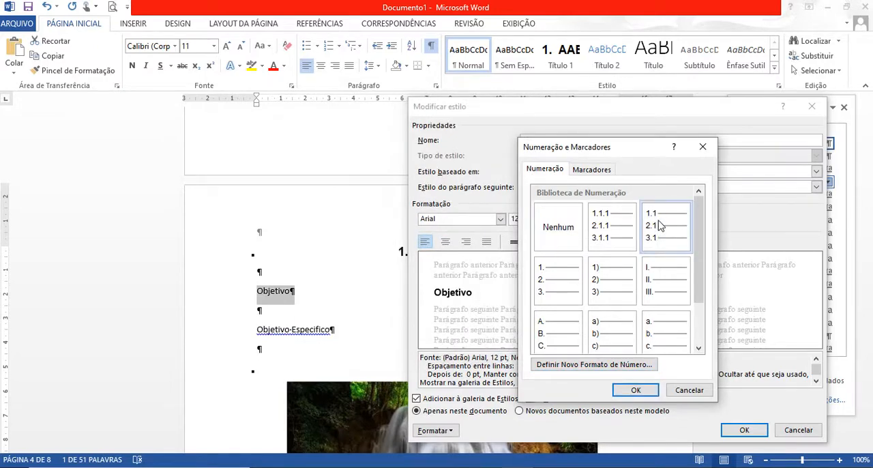
click(636, 391)
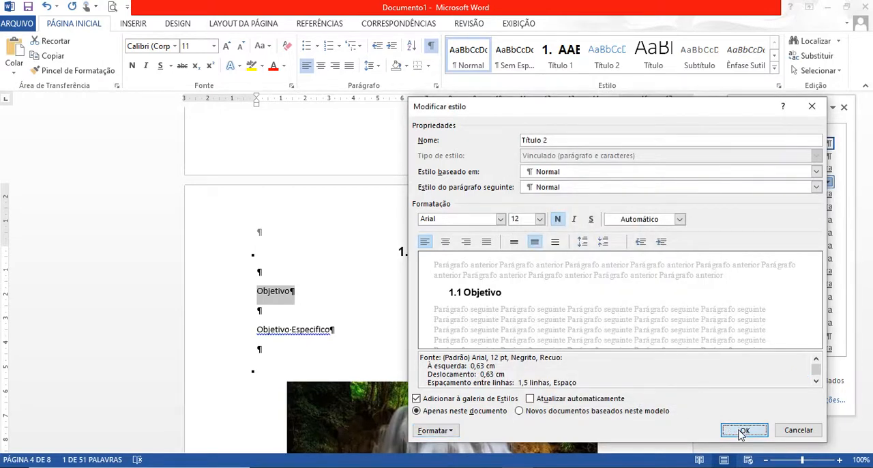
click(743, 430)
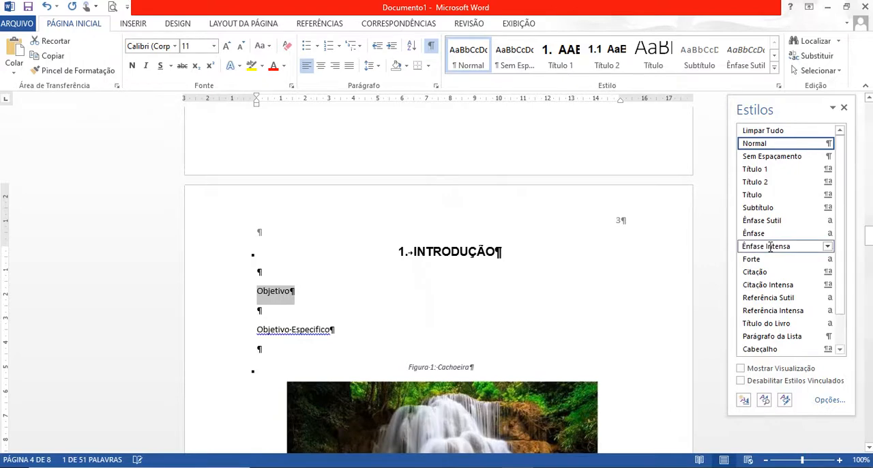
Apply the Título 2 style to the Objetivo subheading and to the Subtítulo line under CAP – A.
click(757, 182)
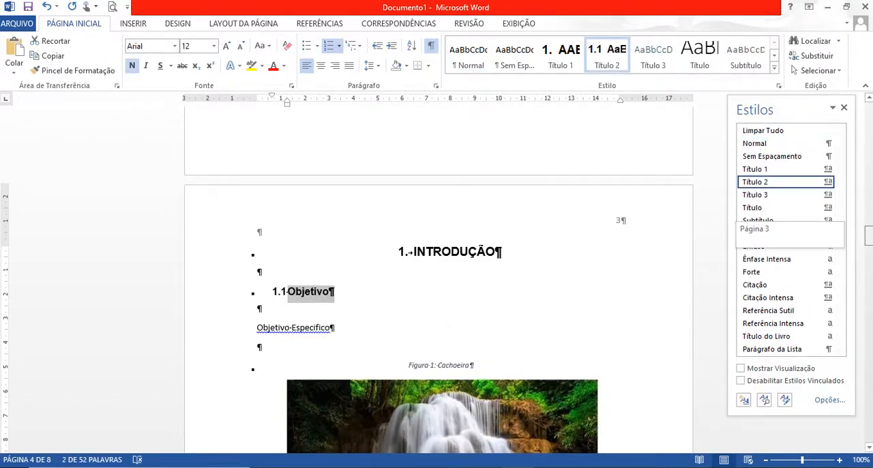
scroll(513, 315, down, 15)
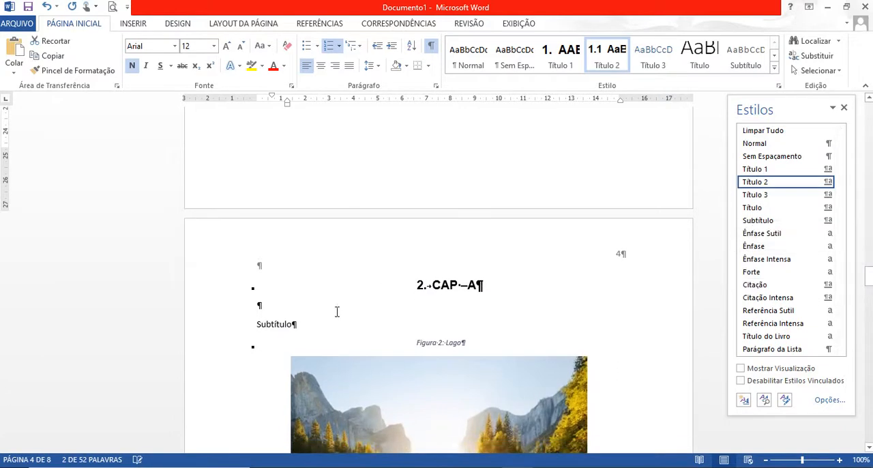
drag(310, 326, 248, 328)
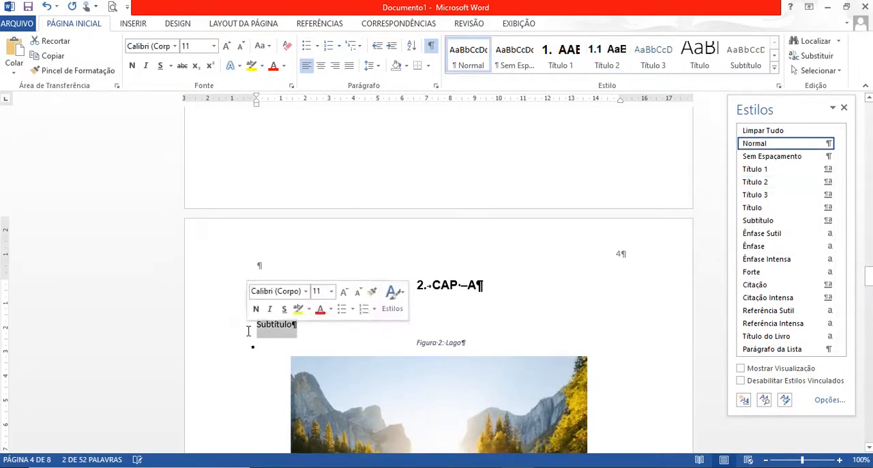
click(764, 182)
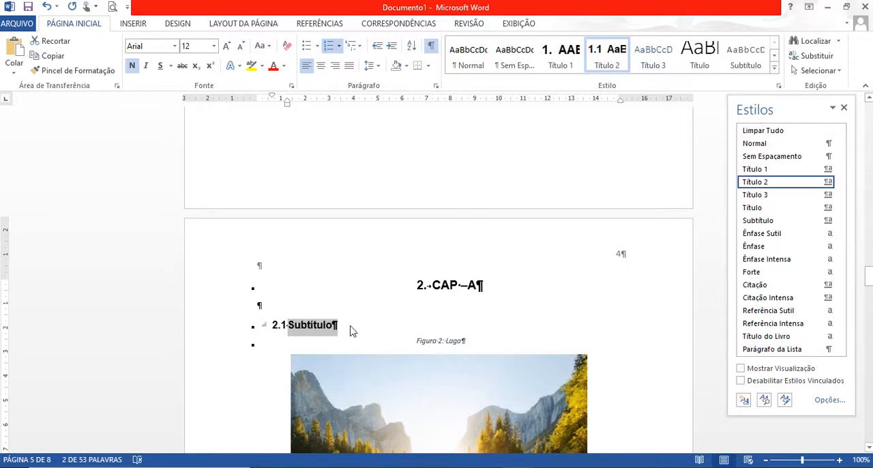
With the Objetivo Especifico line under INTRODUÇÃO selected, modify the Título 3 style to use Arial with the Automático font colour.
drag(869, 277, 869, 247)
triple_click(313, 205)
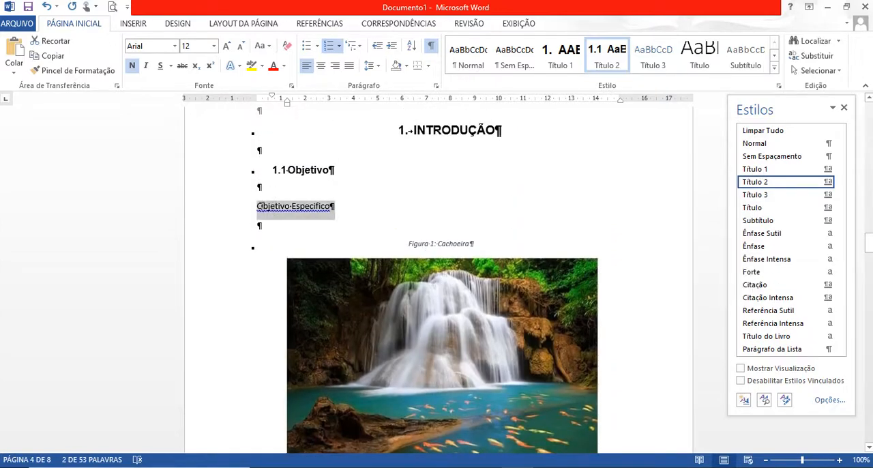
click(754, 144)
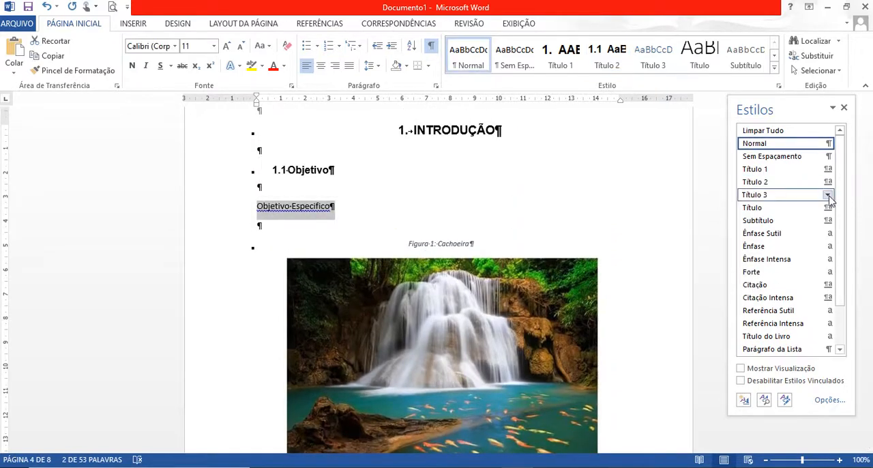
click(827, 195)
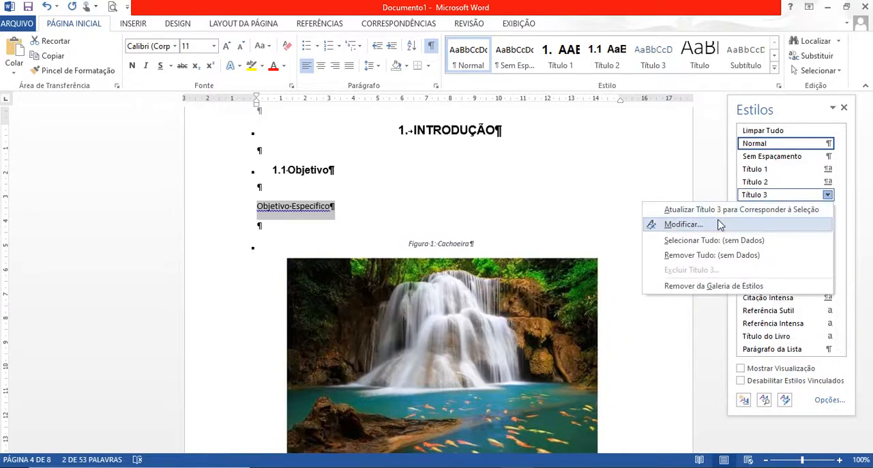
click(684, 225)
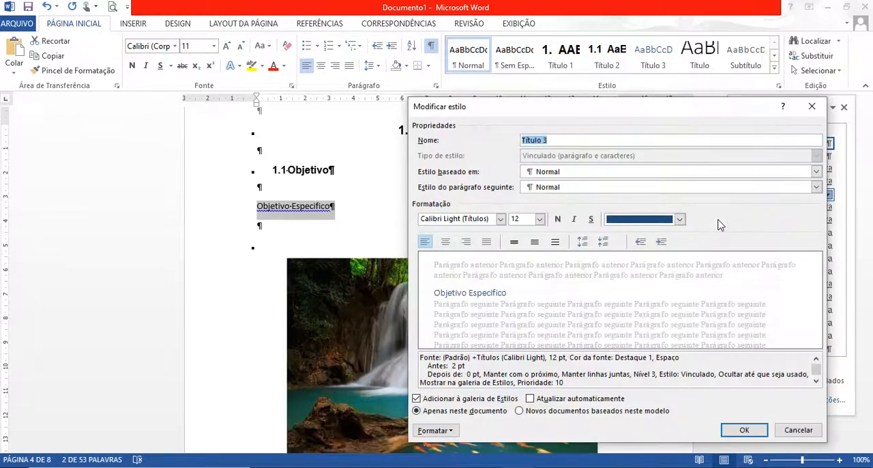
click(501, 218)
click(380, 262)
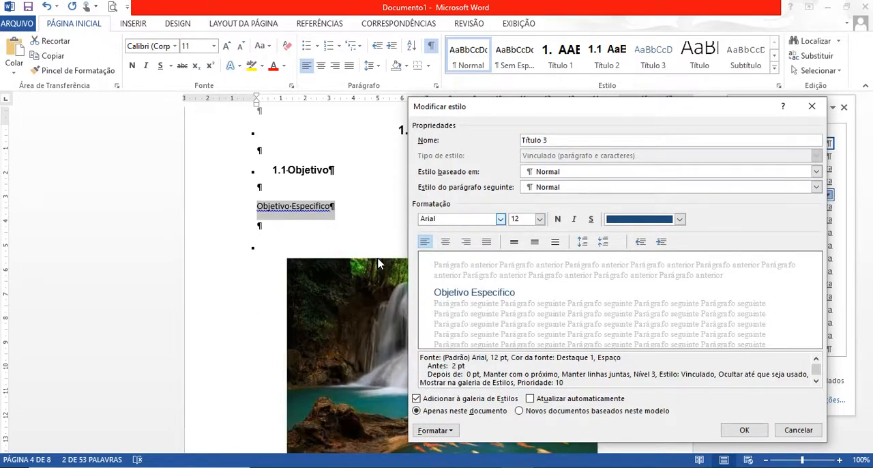
click(680, 219)
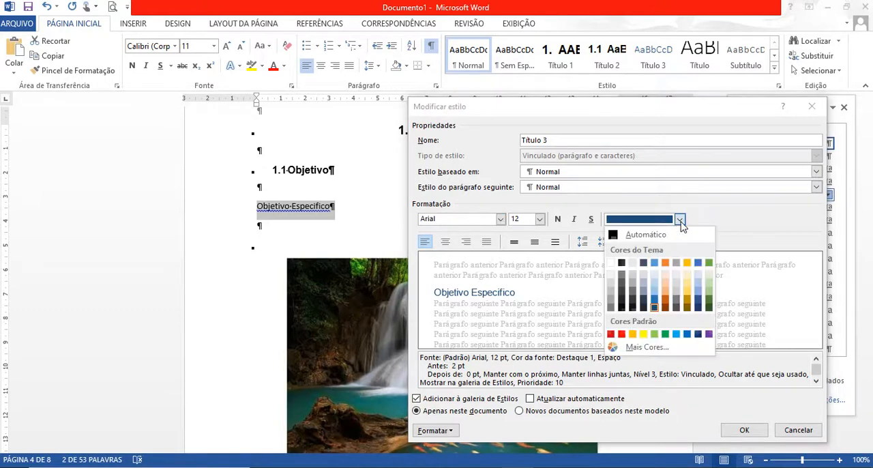
click(659, 238)
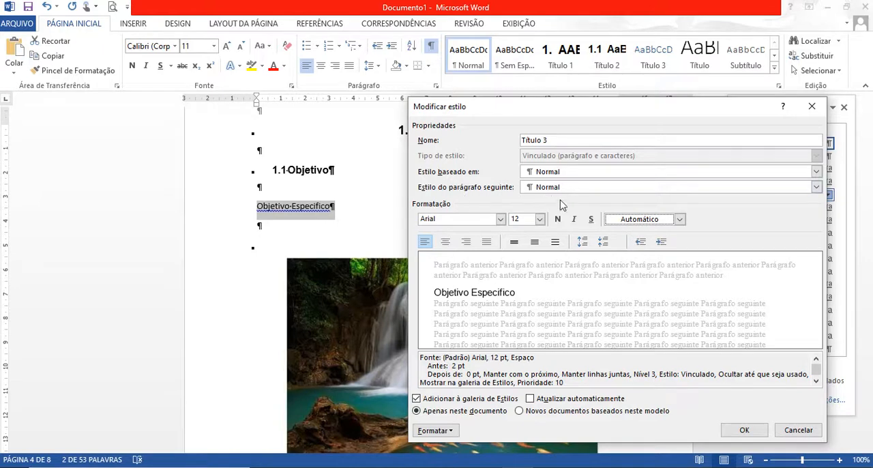
Set the Título 3 style's line spacing to 1,5 linhas and its spacing before to 0 pt.
click(453, 432)
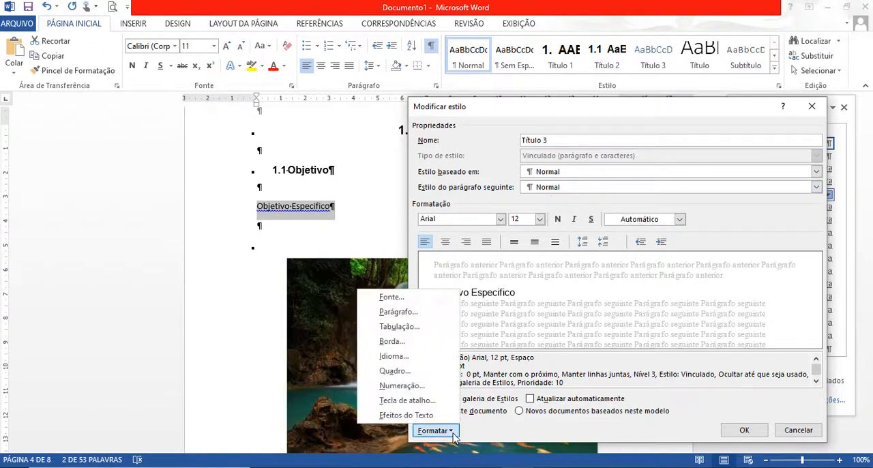
click(414, 315)
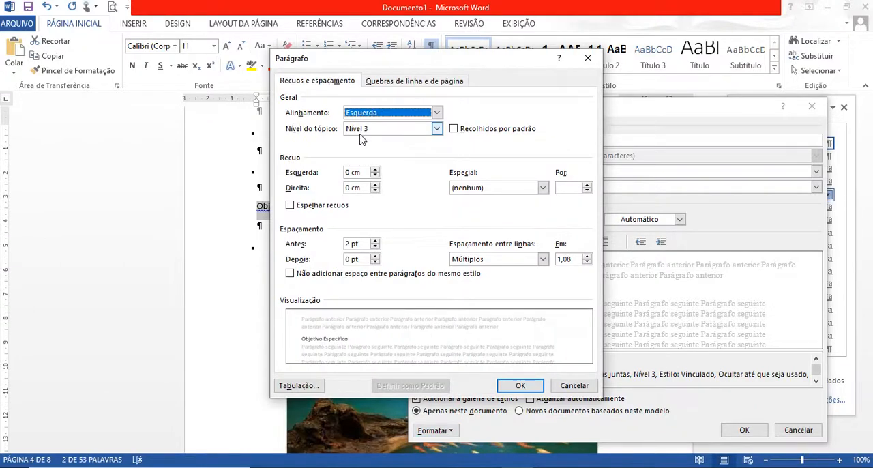
click(542, 262)
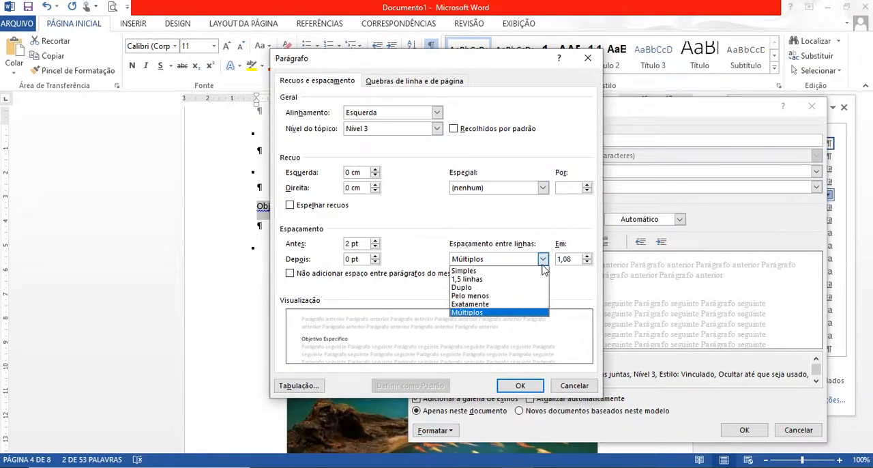
click(481, 281)
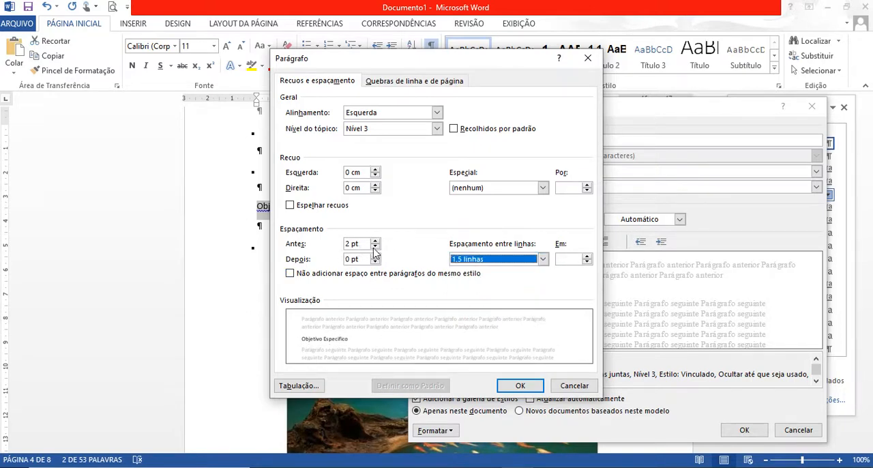
click(374, 247)
click(375, 247)
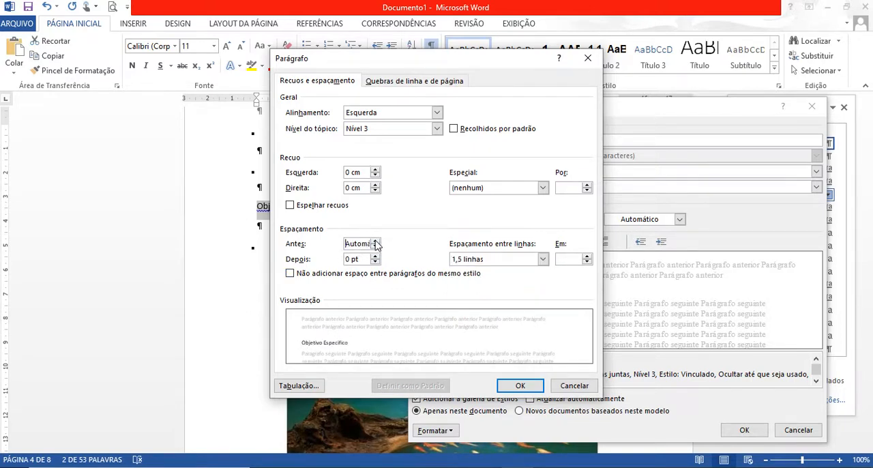
click(374, 241)
click(520, 386)
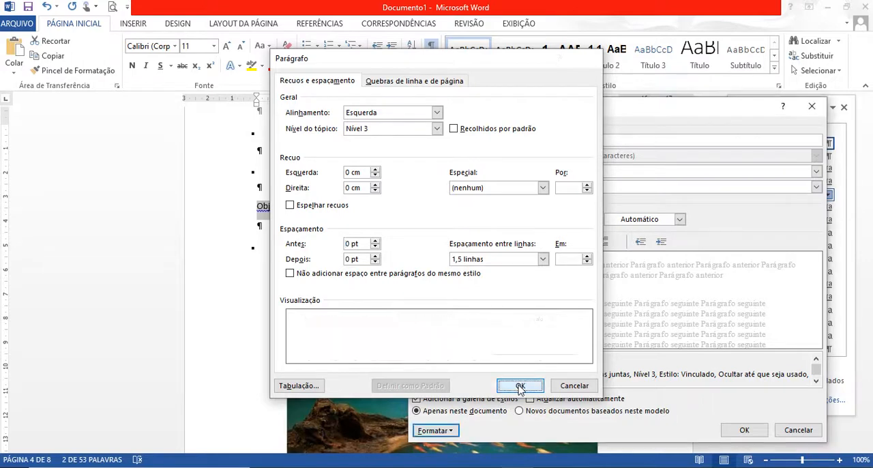
Assign the 1.1.1, 2.1.1, 3.1.1 numbering format to the Título 3 style and save the style changes.
click(454, 431)
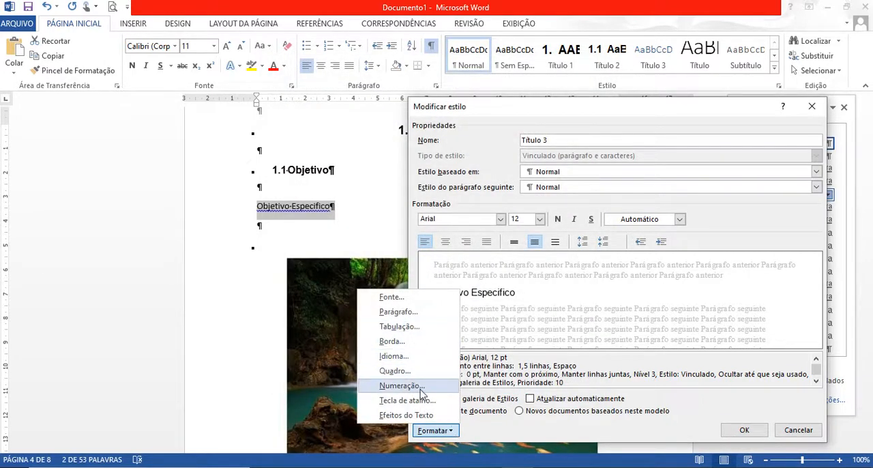
click(402, 385)
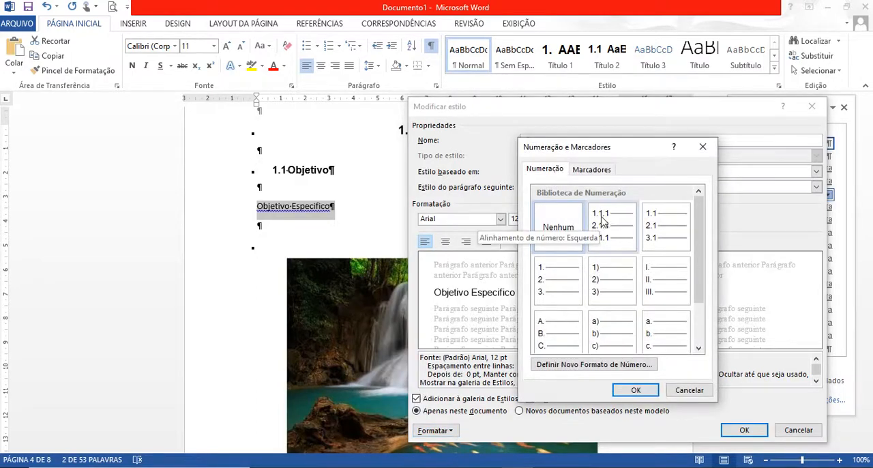
click(604, 223)
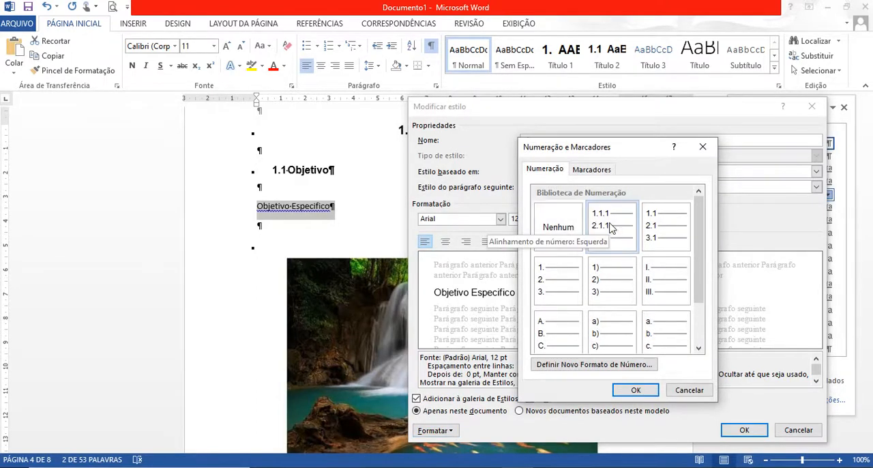
click(633, 391)
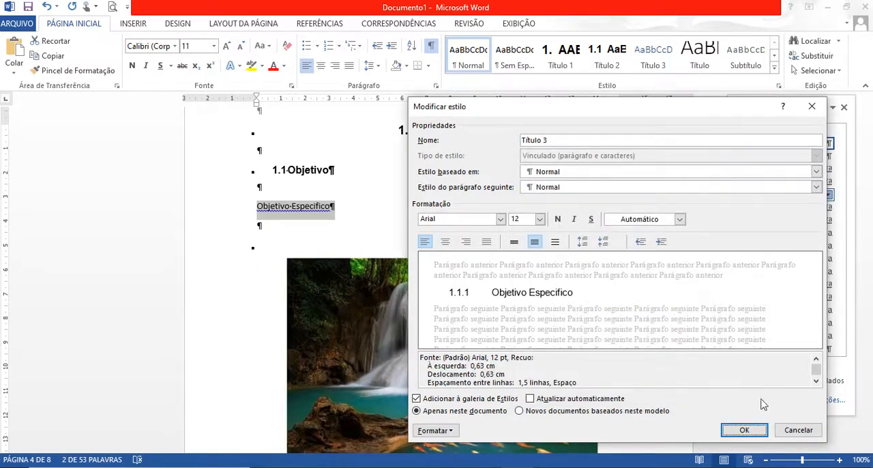
click(744, 431)
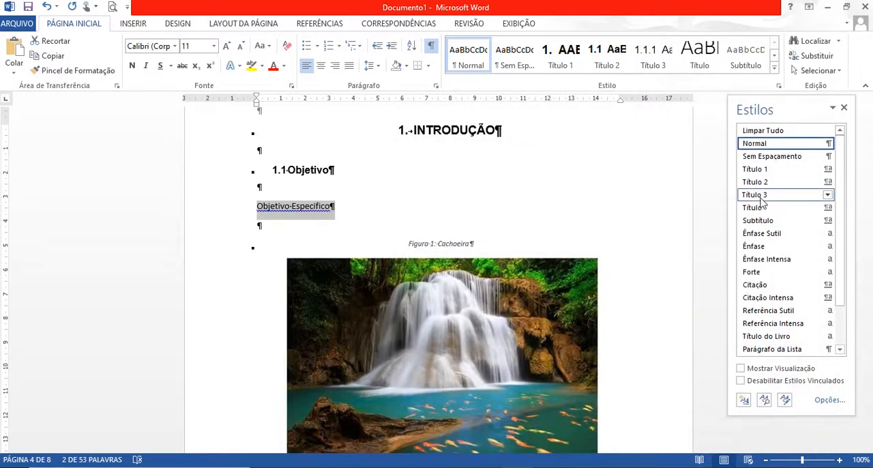
Apply the Título 3 style to the Objetivo Especifico line under INTRODUÇÃO.
click(783, 196)
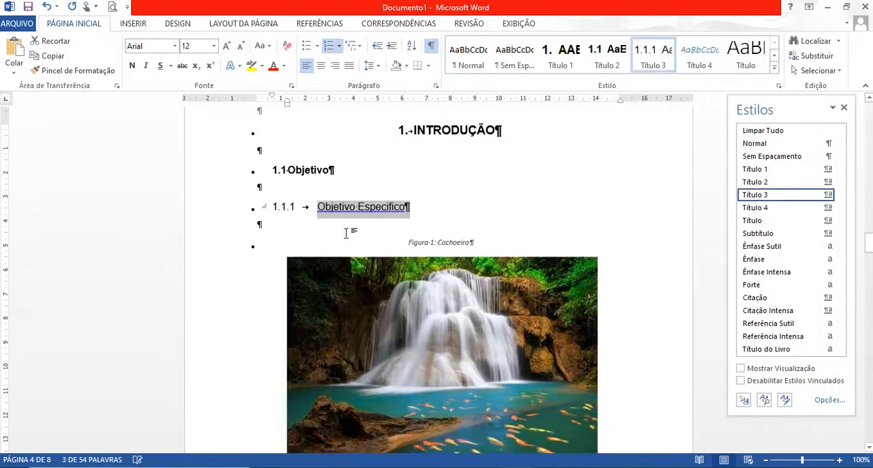
click(276, 249)
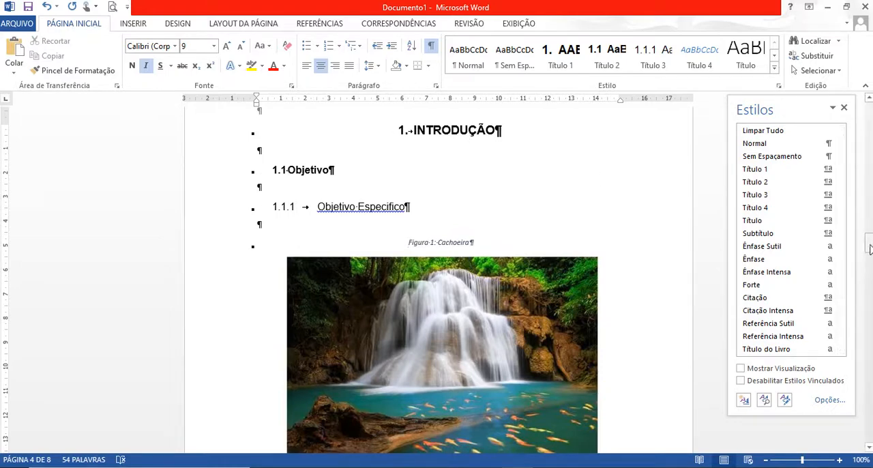
Replace the SUMÁRIO placeholder line on its own page with an automatic table of contents using the Sumário Automático 1 layout.
drag(871, 249, 869, 180)
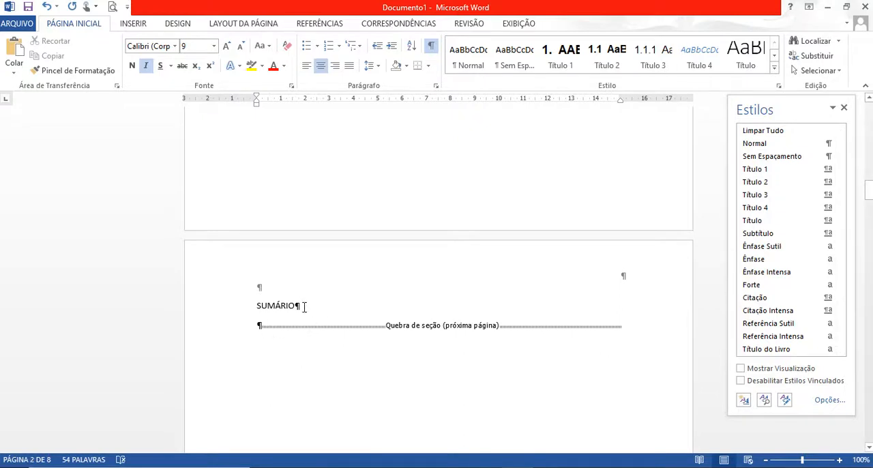
drag(305, 307, 245, 309)
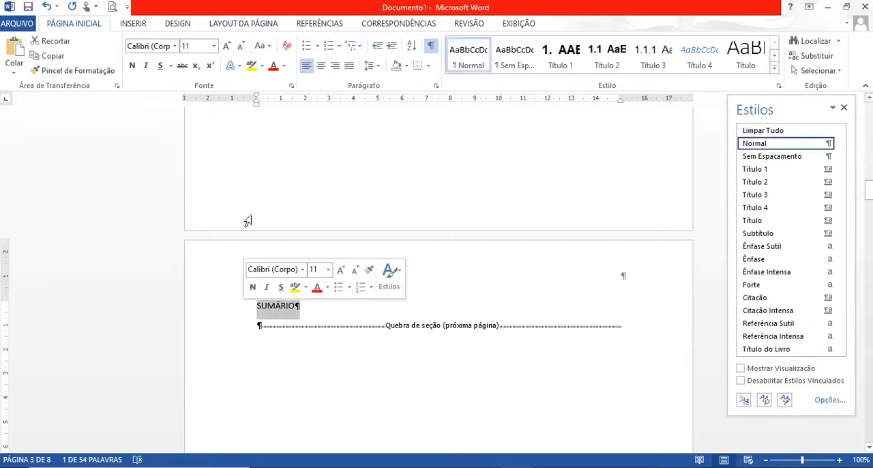
click(321, 23)
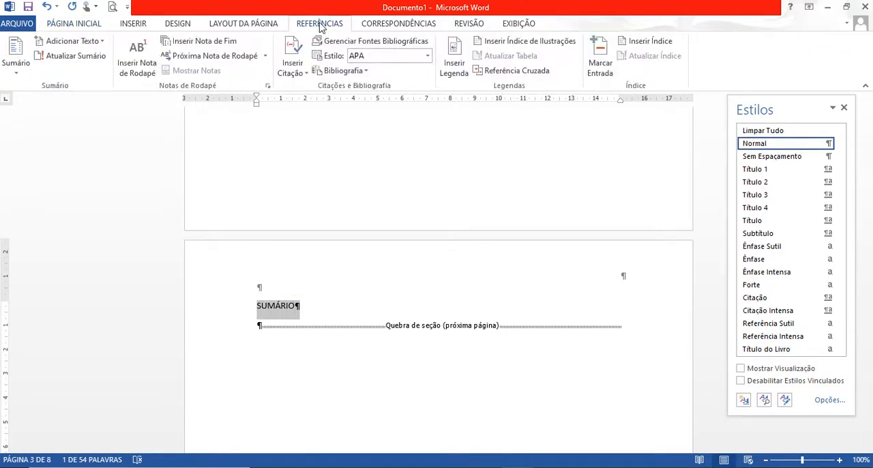
click(15, 75)
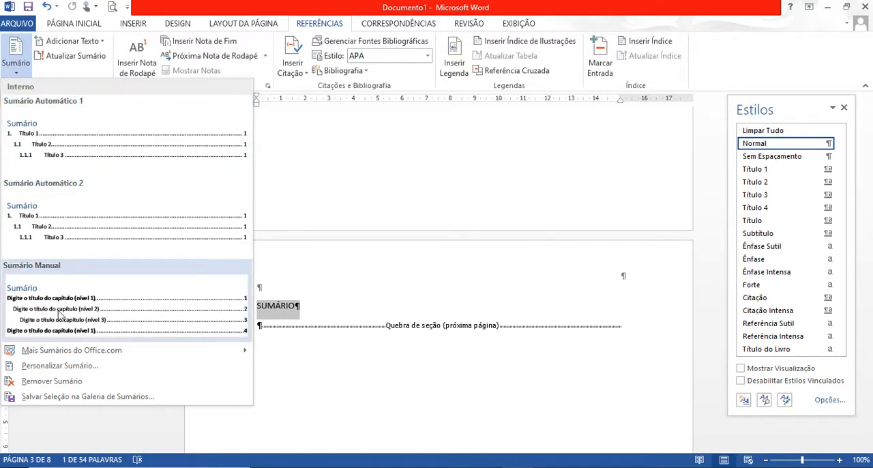
click(66, 141)
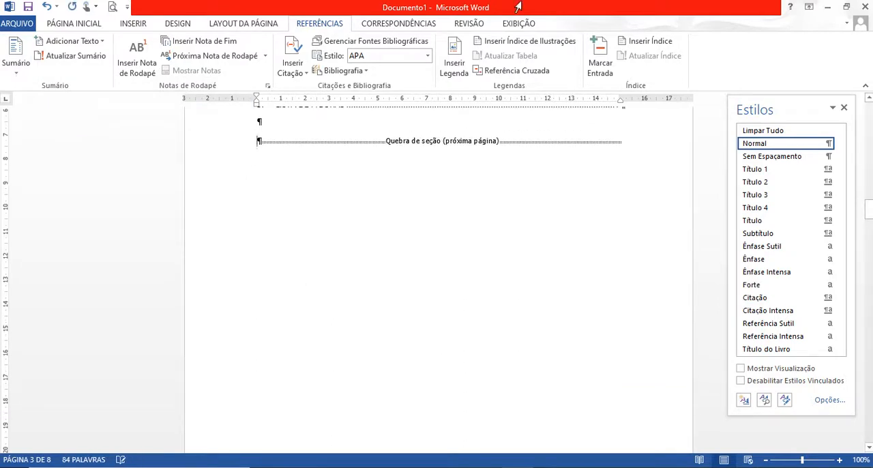
drag(869, 209, 869, 192)
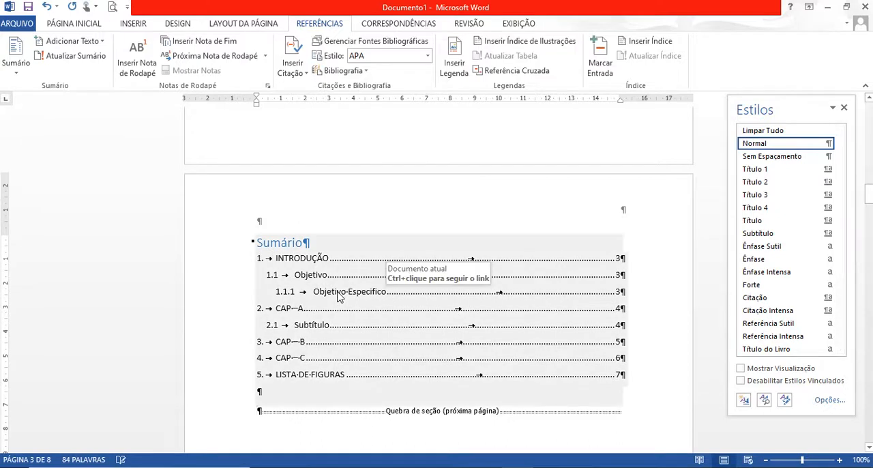
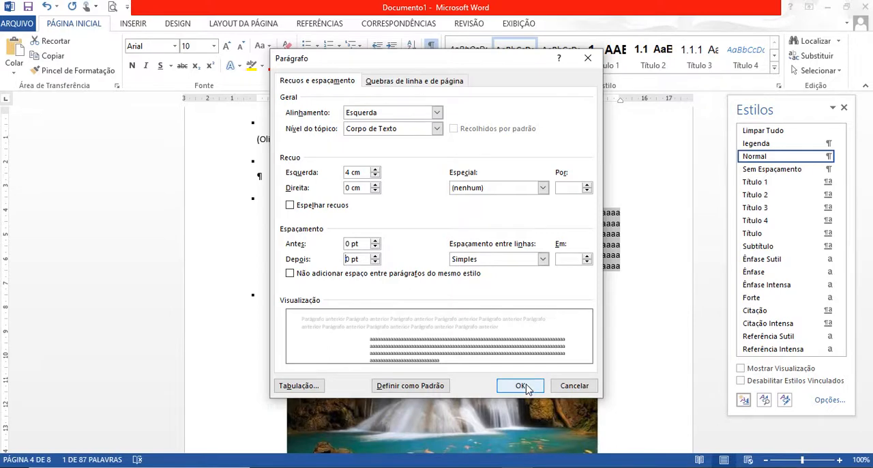
Apply a 4 cm left indent, Simples line spacing and 0 pt spacing to the filler paragraph, and add an empty line below the INTRODUÇÃO citation.
click(522, 386)
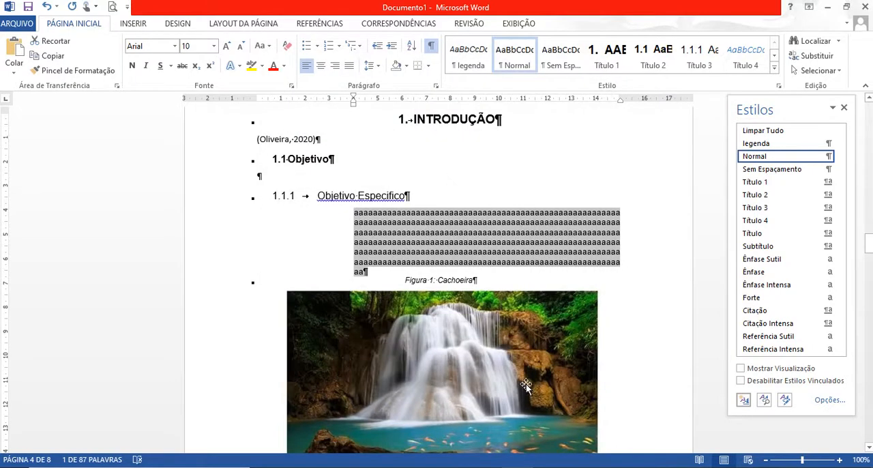
click(384, 279)
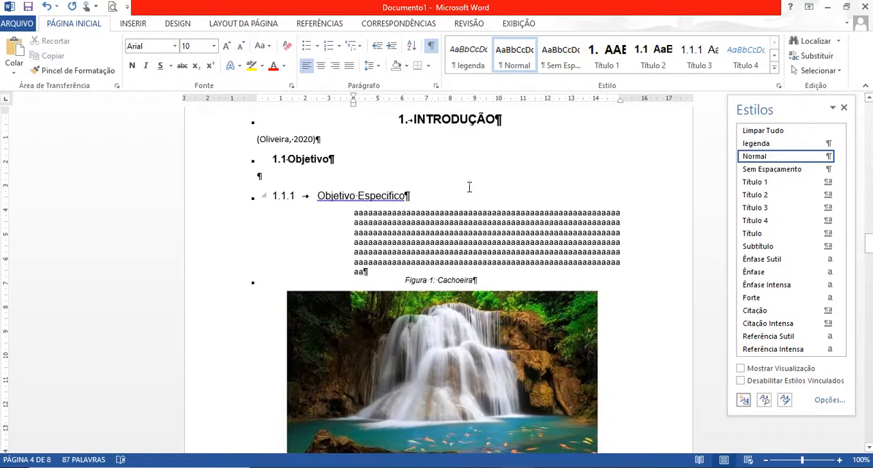
click(326, 138)
key(Return)
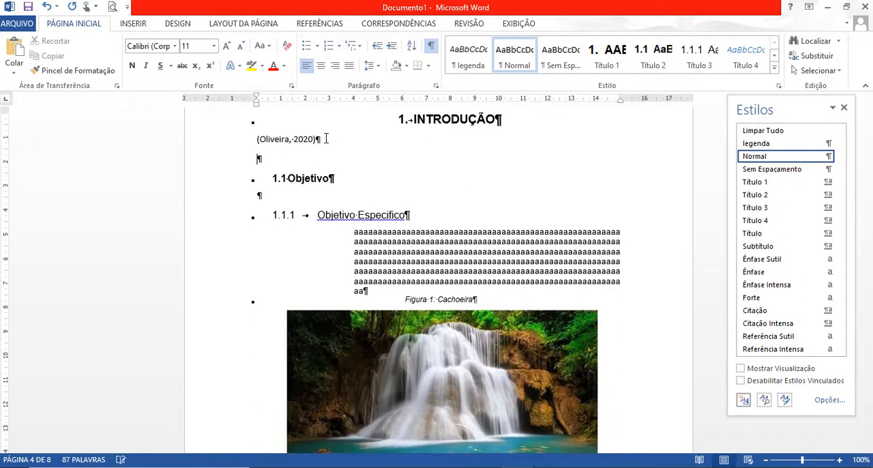
Insert a page break on a new line below the Figura 4 sunset image, before the LISTA DE FIGURAS page.
click(321, 24)
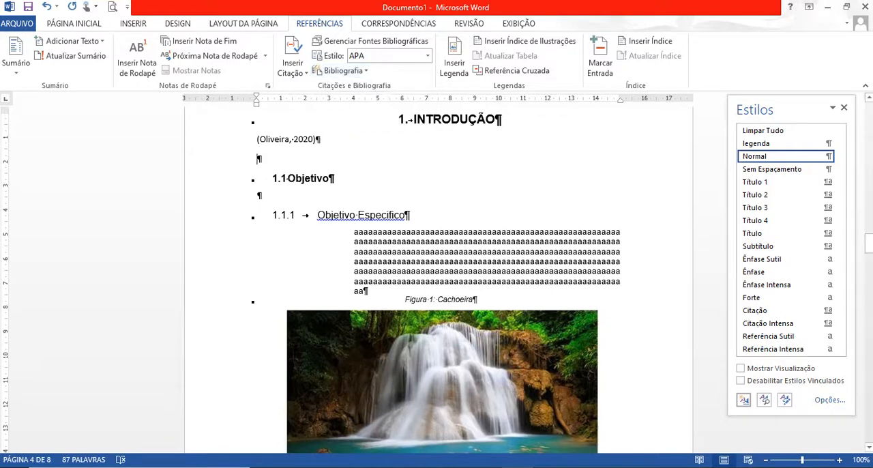
drag(868, 243, 869, 408)
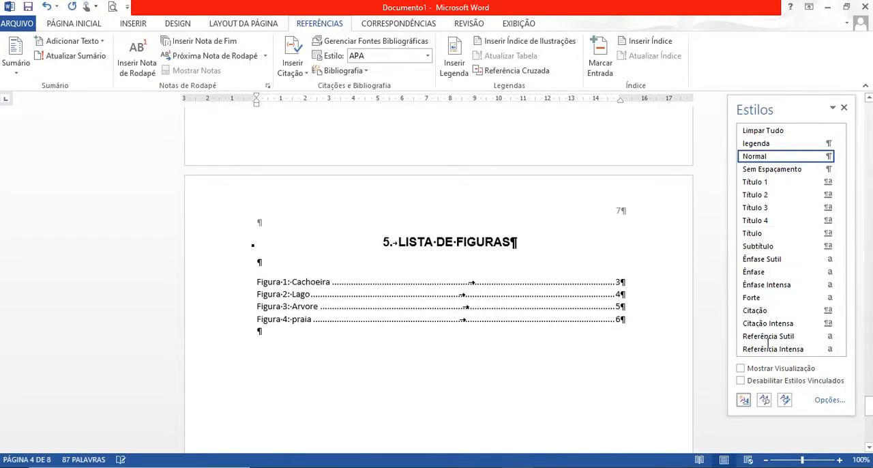
mouse_move(868, 407)
mouse_down()
mouse_move(868, 376)
mouse_move(870, 401)
mouse_up()
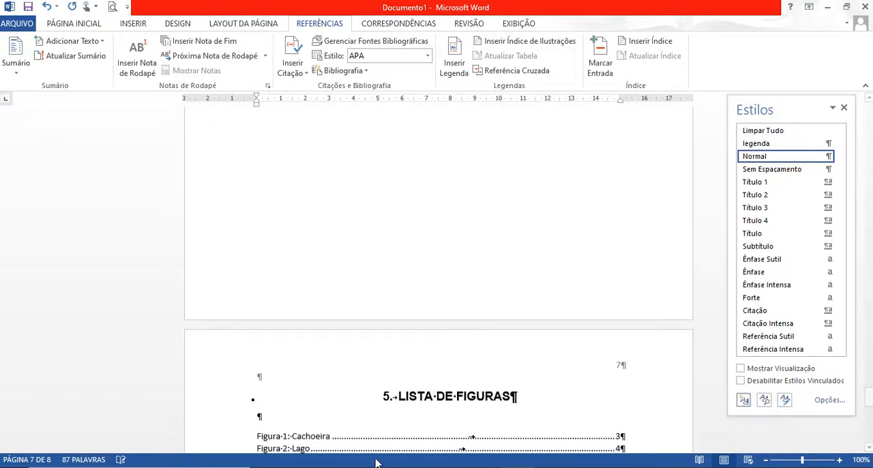
click(376, 402)
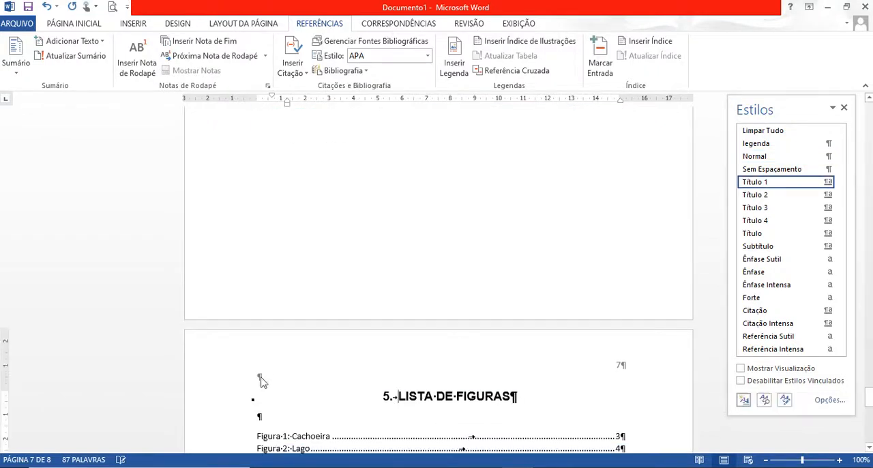
drag(871, 397, 870, 376)
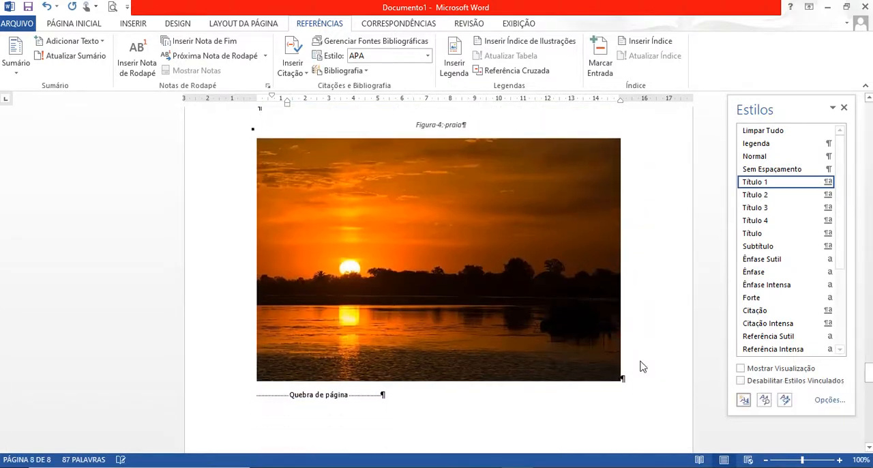
click(641, 377)
key(Return)
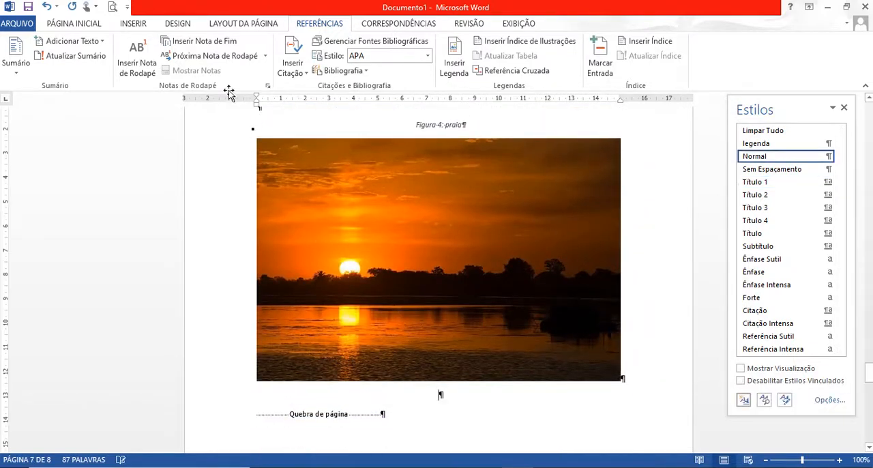
click(225, 25)
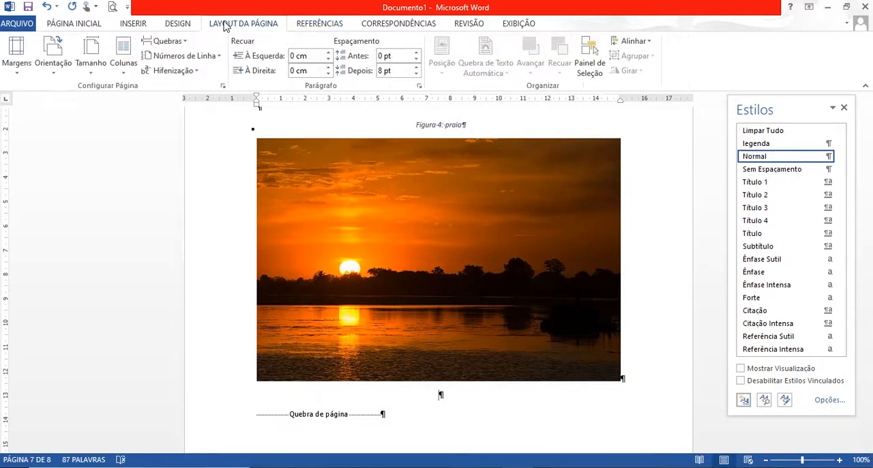
click(145, 45)
click(186, 84)
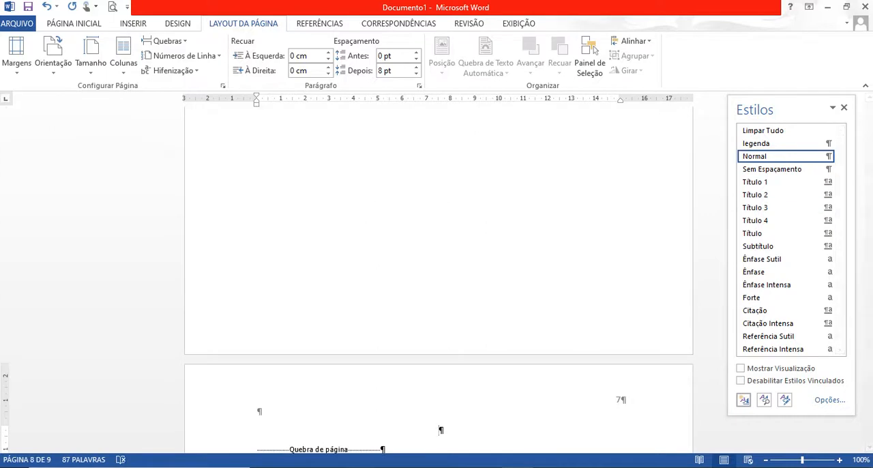
Write the title Referências on the new page, with an empty line above and below it.
key(Return)
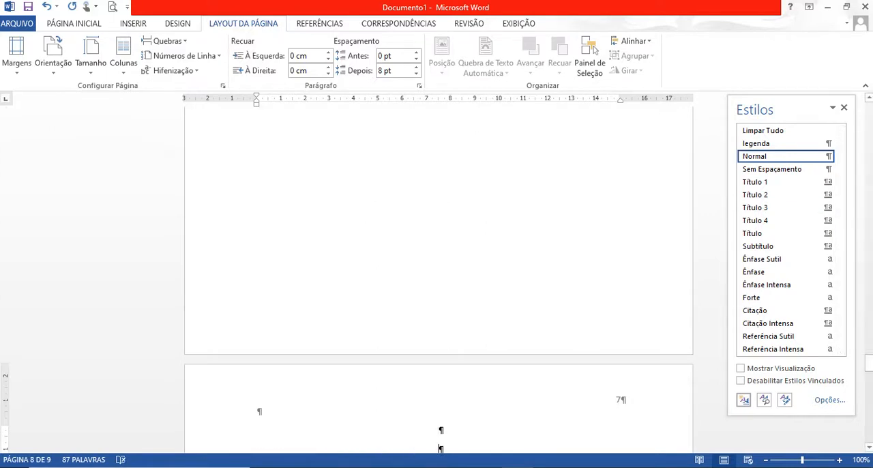
text(Refer)
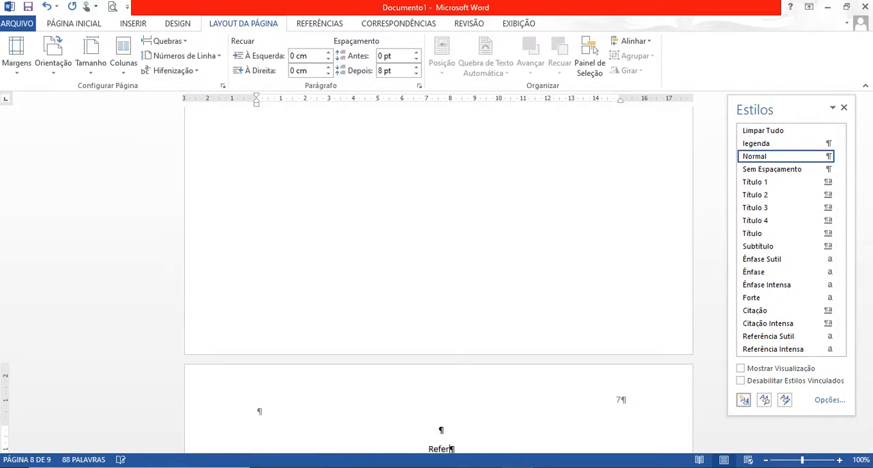
text(ências)
key(Return)
key(ctrl+Return)
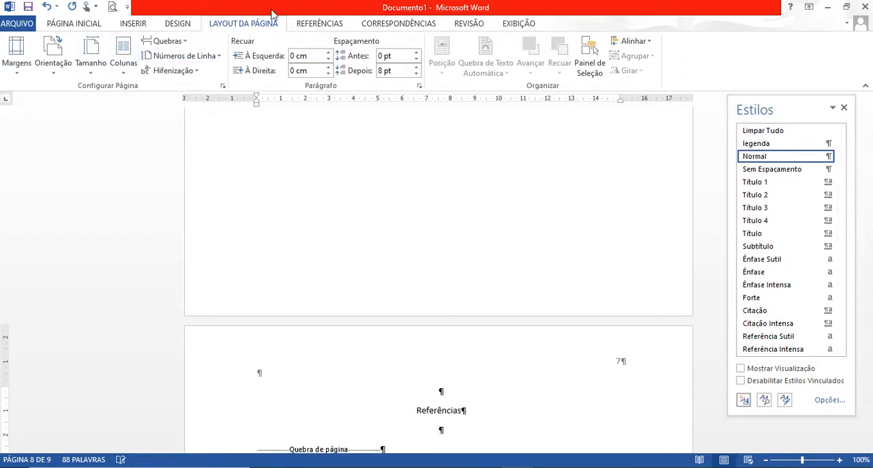
Insert the built-in bibliography with the BIBLIOGRAFIA heading below the Referências line, and delete that manually written title.
click(315, 24)
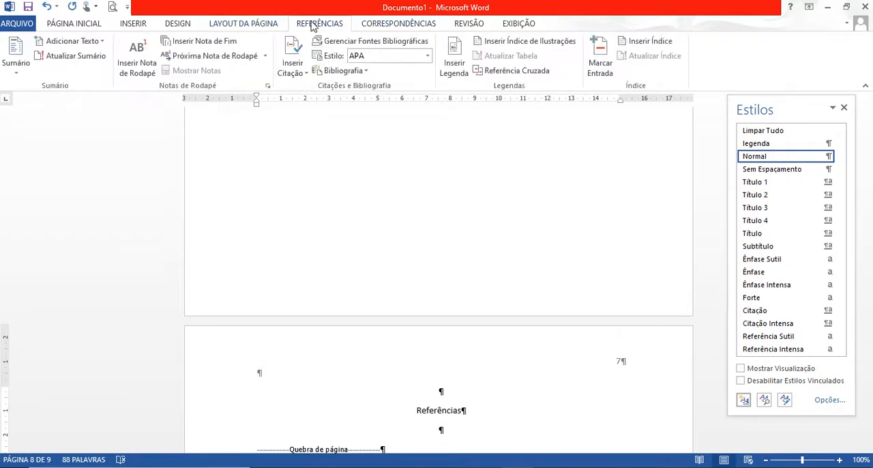
click(367, 72)
click(424, 146)
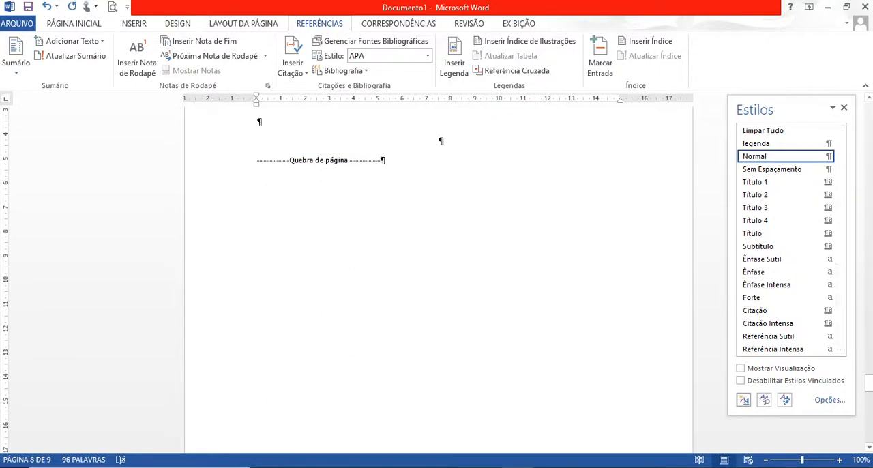
click(869, 99)
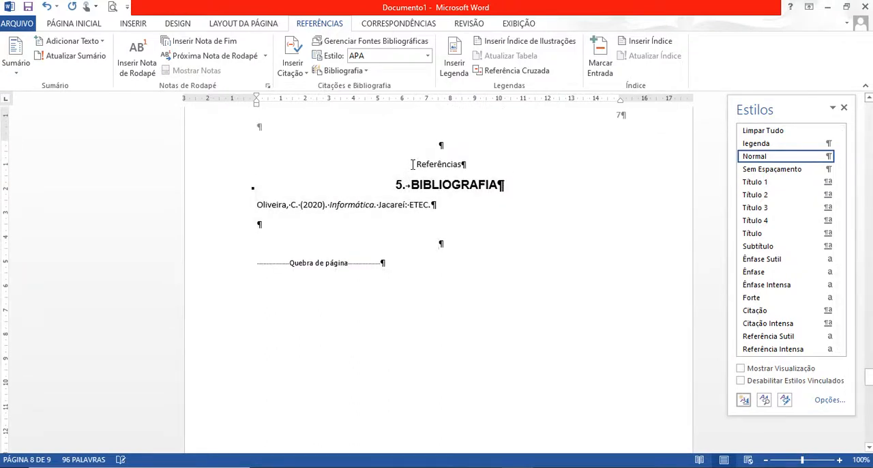
drag(412, 164, 462, 159)
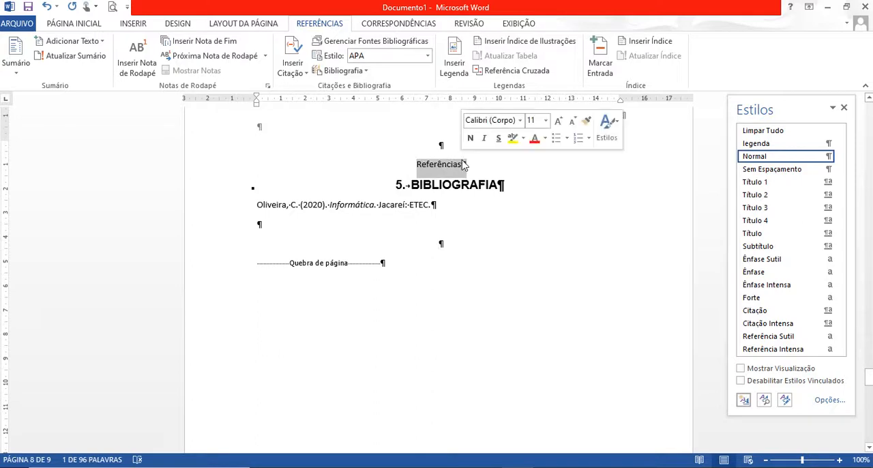
key(Delete)
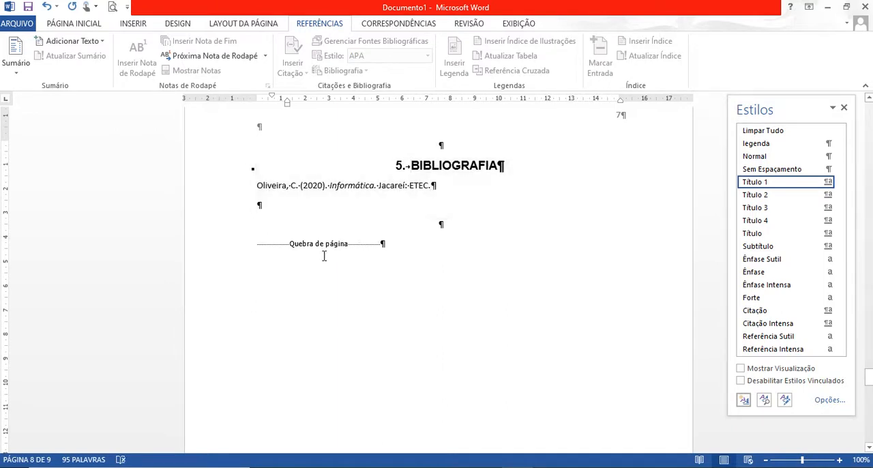
On the FOLHA ROSTO page, leave four empty lines below the title and add a filler paragraph of repeated letter a over about five lines.
drag(870, 386, 869, 152)
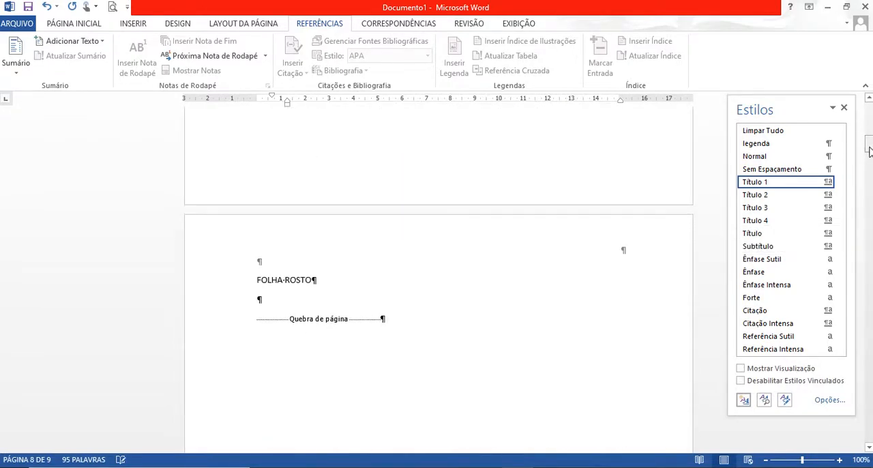
click(275, 299)
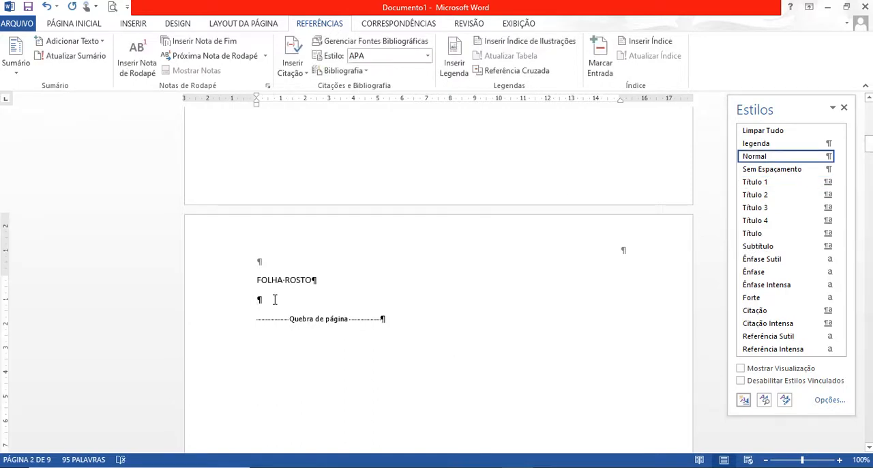
key(Return)
key(Return)
key(Return)
key(Return)
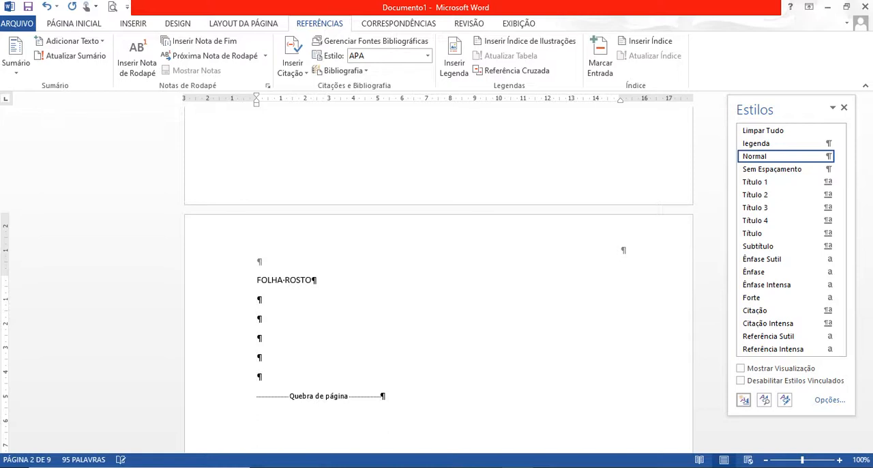
text(aaaaaaaaaaaaaaaaaaaaaaaaaaaaaaaaaaa)
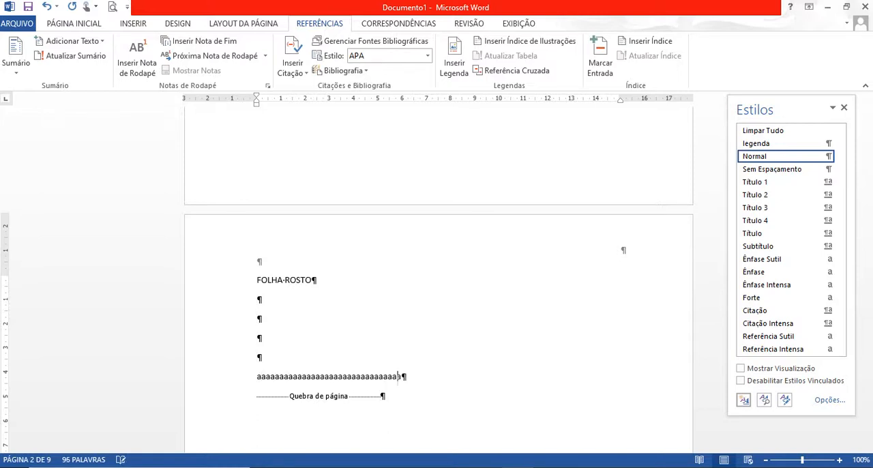
text(aaaaaaaaaaaaaaaaaaaaaaaaaaaaaaaaaaaaaaaaaaaaaaaaaaaaaaaaaaaaaaaaaaaaaaaaaaaaaaaaaaaaaaaaaaaaaaaaaaaaaaaaaaaaaaaaaaaaaaaaaaaa)
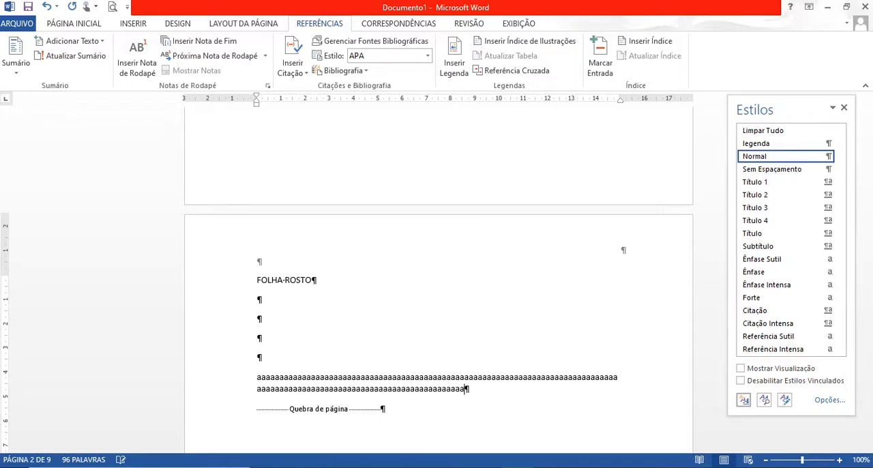
text(aaaaaaaaaaaaaaaaaaaaaaaaaaaaaaaaaaaaaaaaaaaaaaaaaaaaaaaaaaaaaaaaaaaaaaaaa)
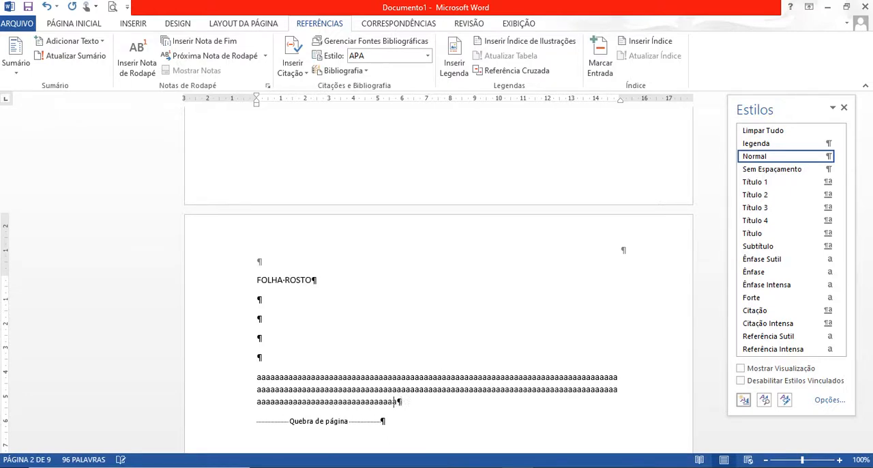
text(aaaaaaaaaaaaaa)
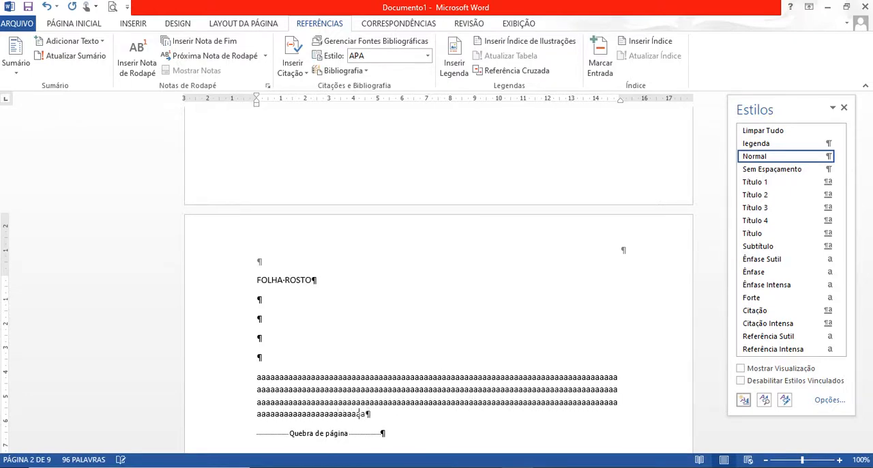
text(aaaaaaaaaaaaaaaaaaaaaaaaaaaaaaaaaaaaaaaaaaaaaaaaaaaaa)
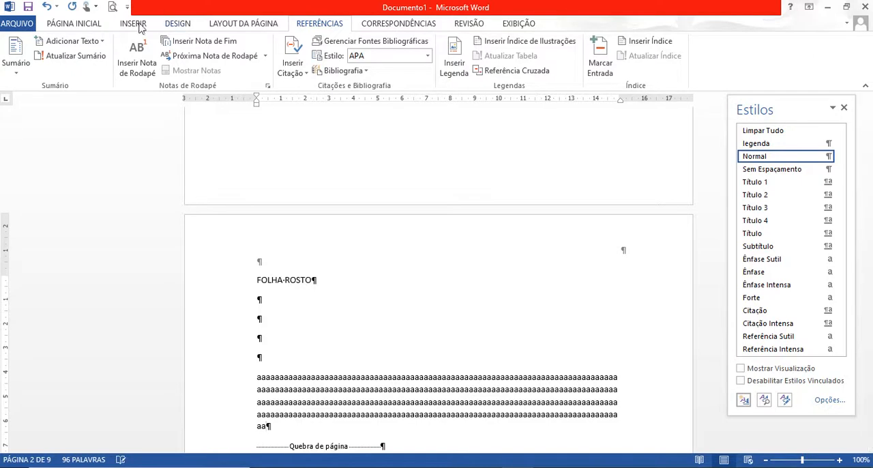
Lay out the filler paragraph on the FOLHA ROSTO page in two columns.
click(228, 25)
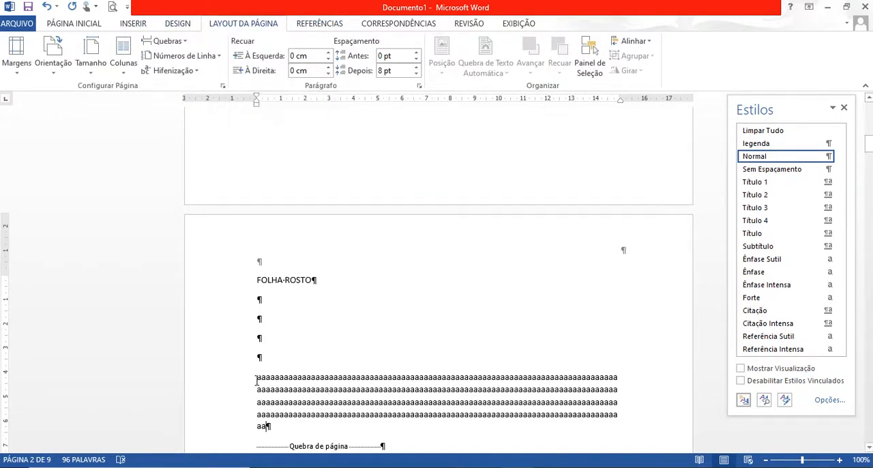
drag(257, 381, 273, 428)
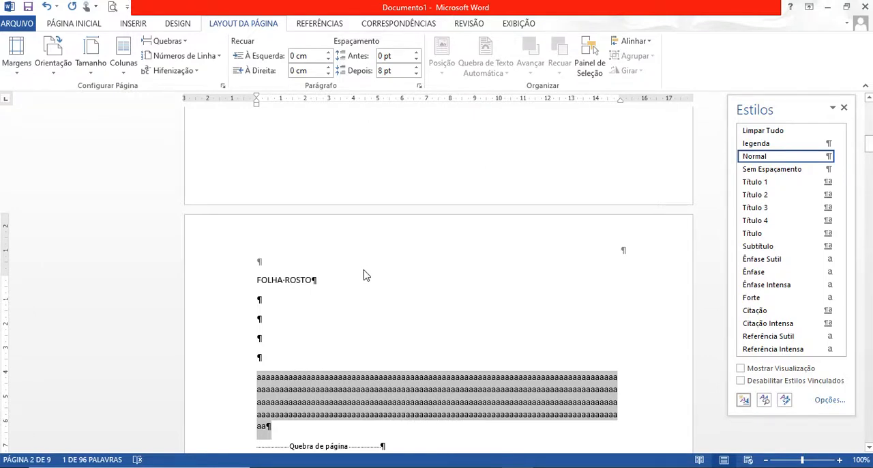
click(123, 75)
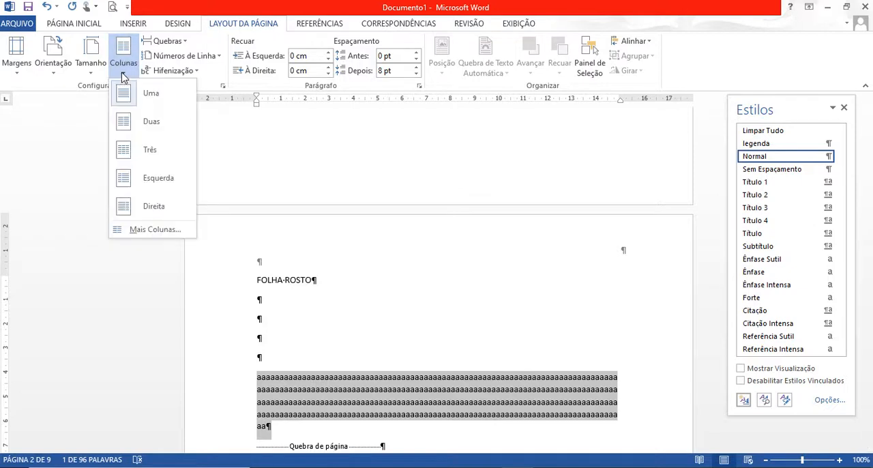
click(151, 121)
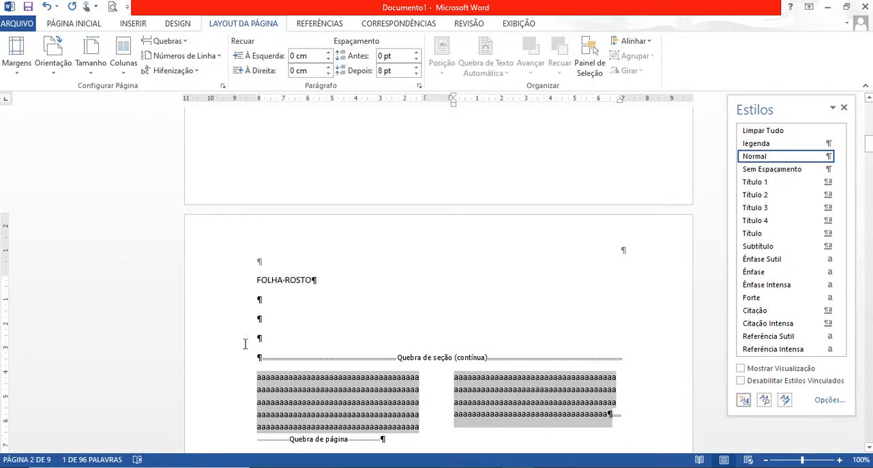
Insert a column break before the two-column filler text so that it starts in the second column.
click(259, 380)
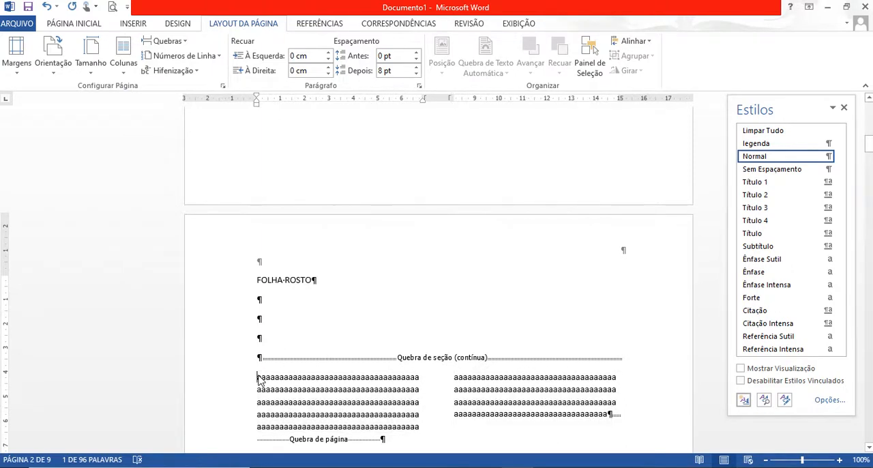
click(185, 42)
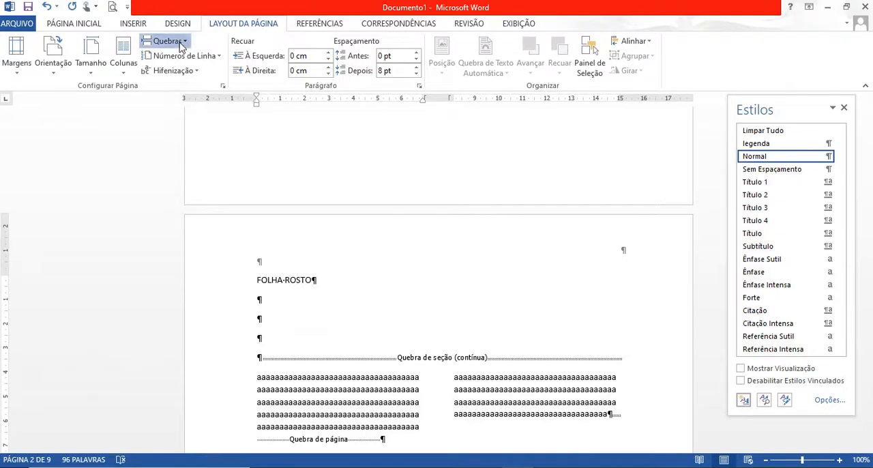
click(214, 123)
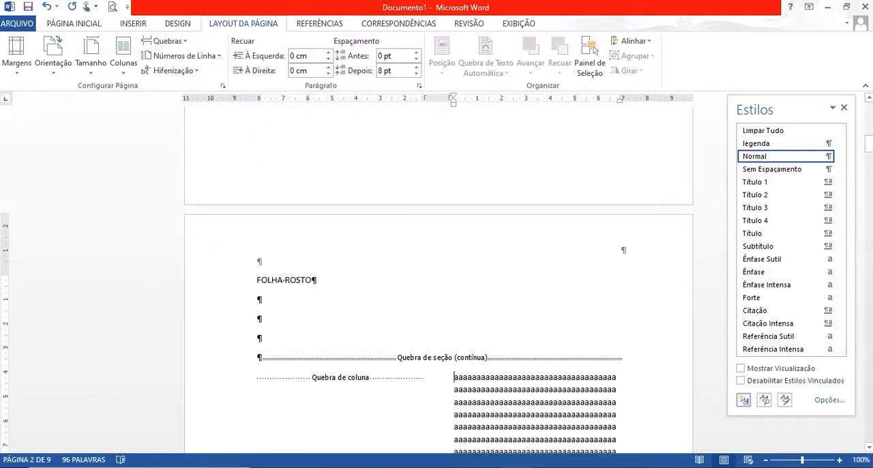
drag(869, 144, 869, 153)
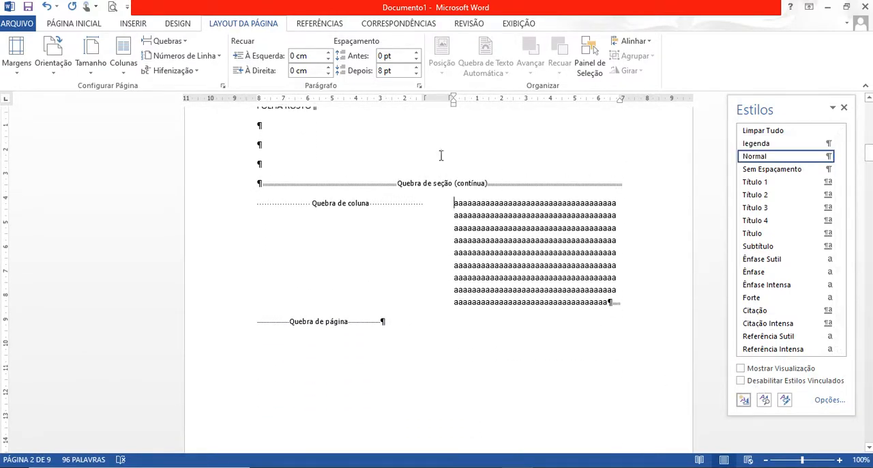
Write H2O on the empty line below the CAP – B heading, above the Arvore figure caption.
drag(869, 154, 869, 135)
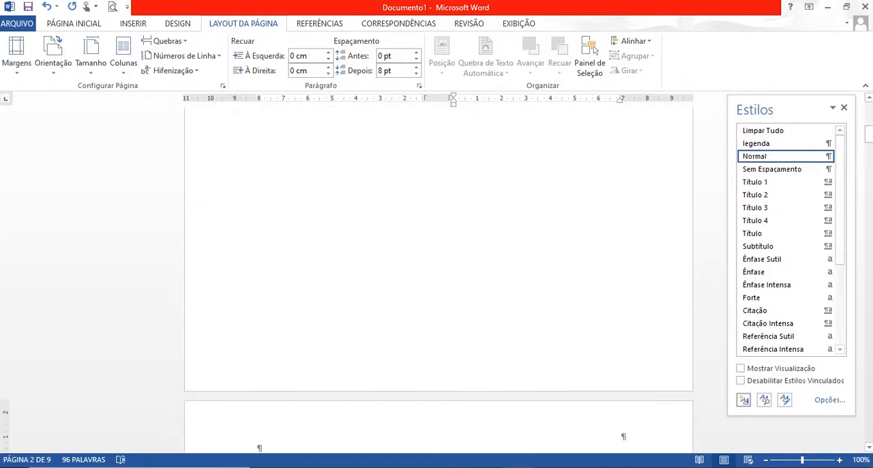
click(317, 25)
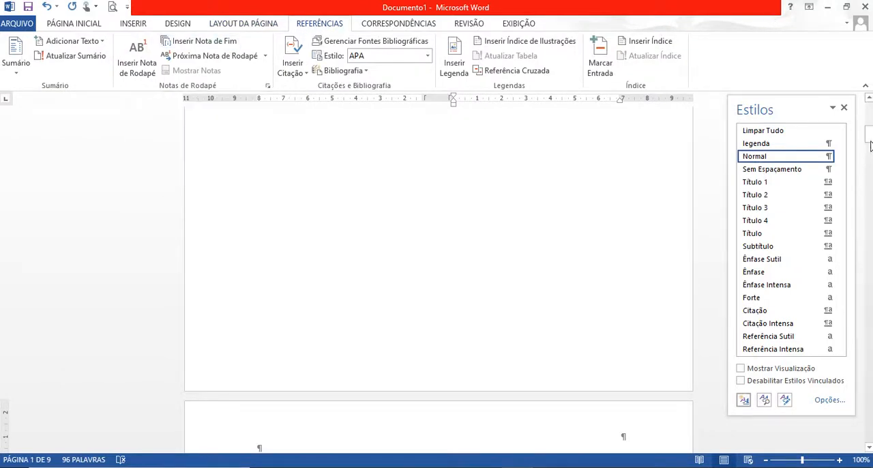
drag(871, 145, 870, 301)
click(276, 175)
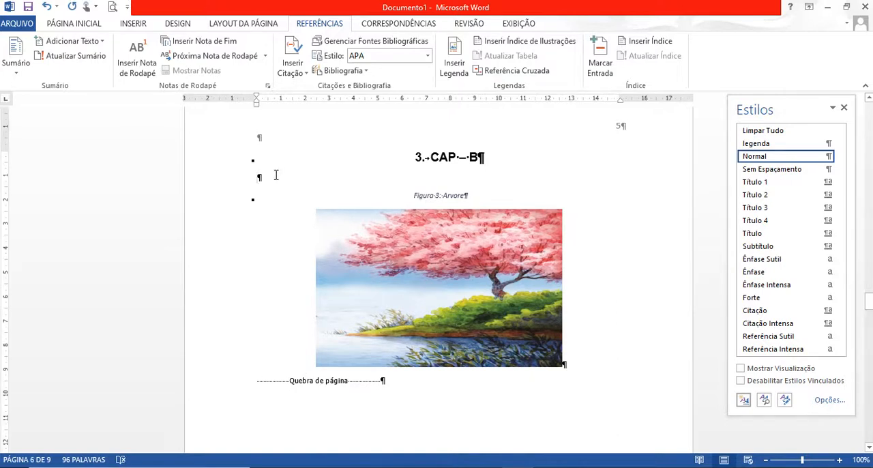
text(H2O)
Format the 2 in H2O below the CAP – B heading as subscript.
drag(267, 179, 262, 179)
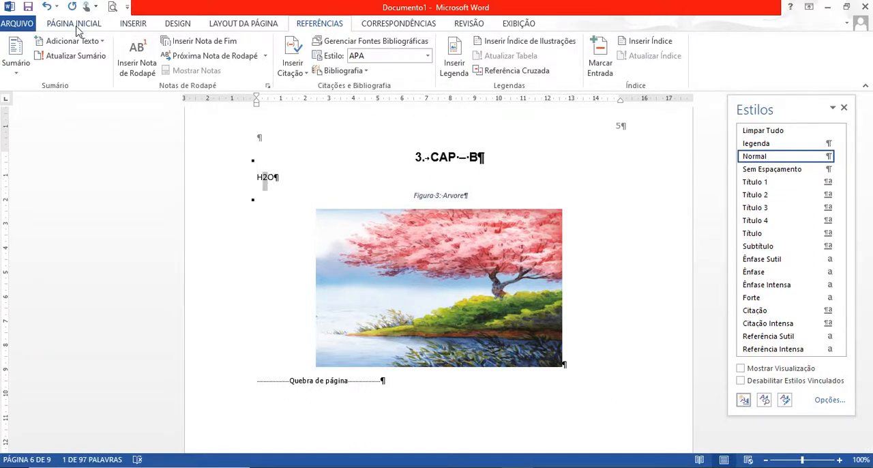
click(76, 28)
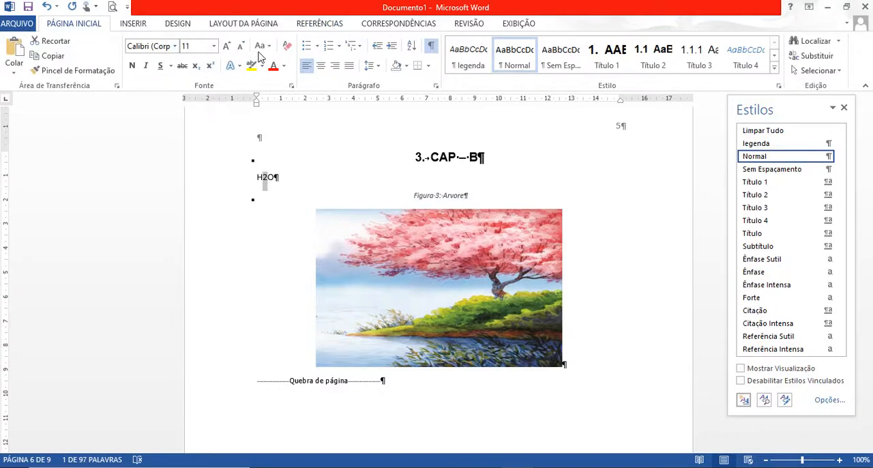
click(196, 66)
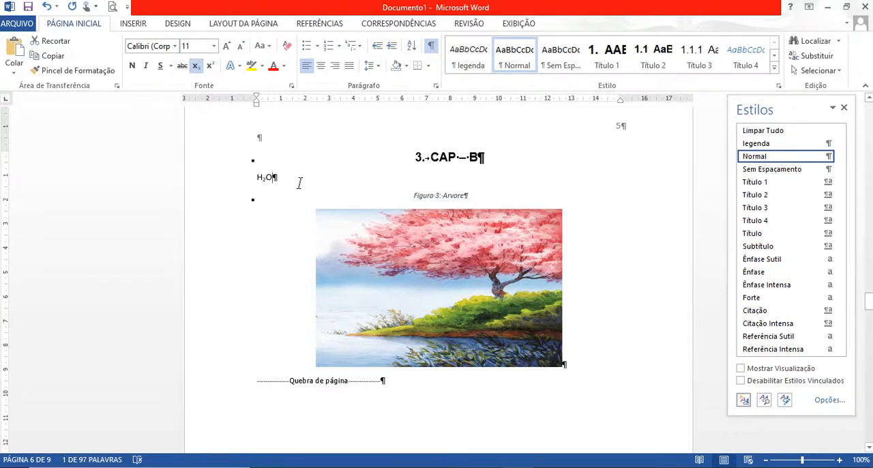
Insert a footnote for the H₂O text under the CAP – B heading and write Hidrogênio as the note.
drag(298, 185, 244, 179)
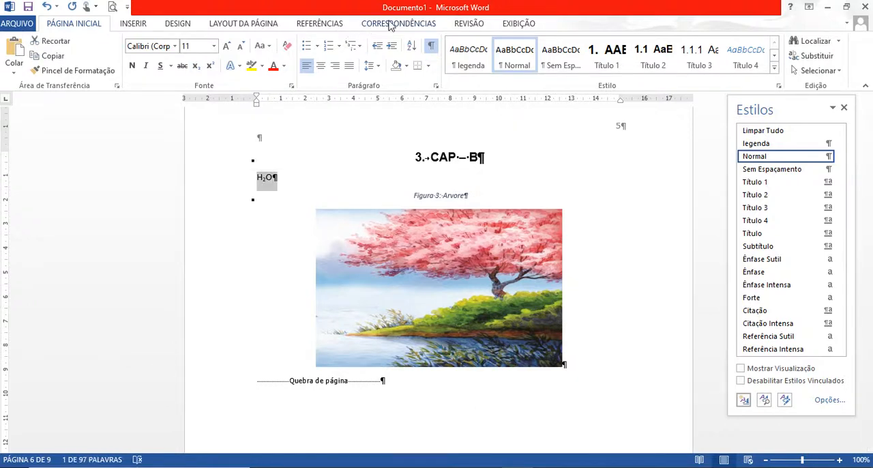
click(328, 27)
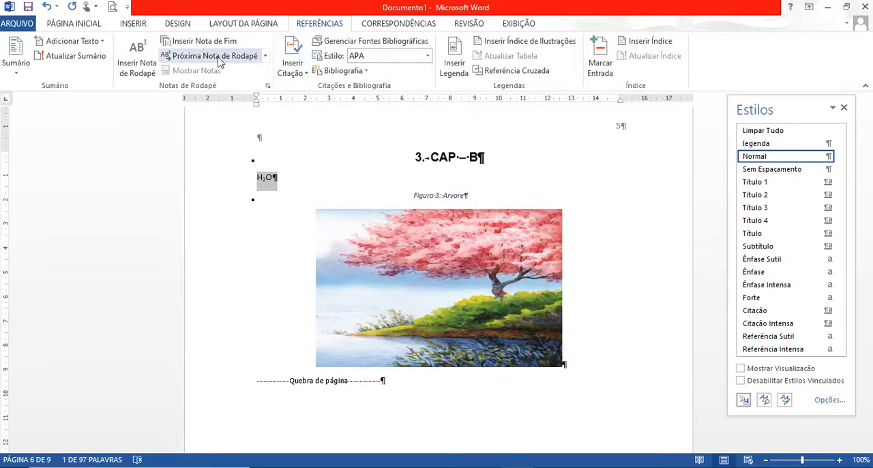
click(142, 55)
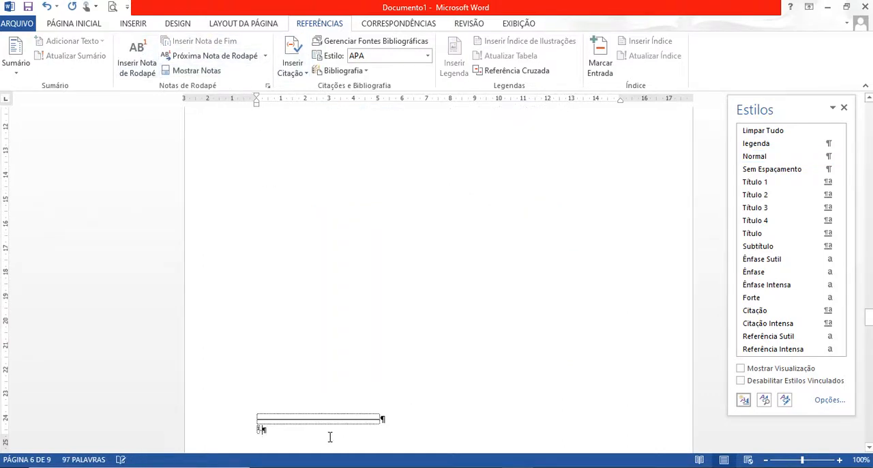
text(H)
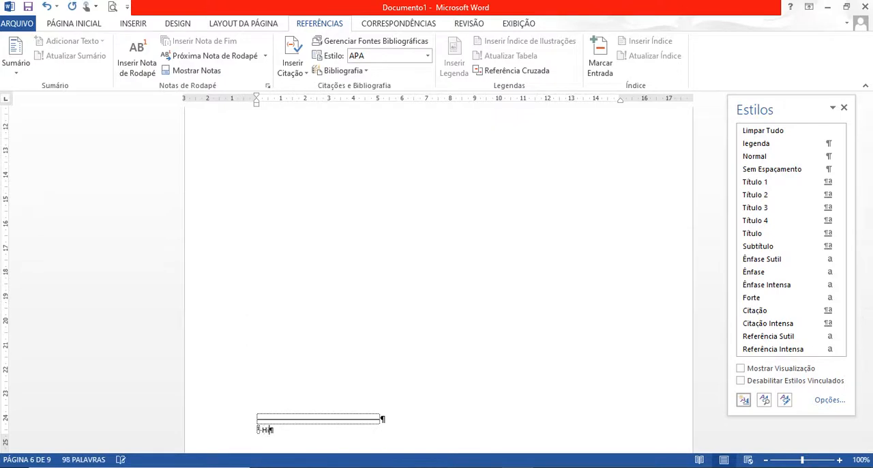
text(idrogênio)
Replace the Hidrogênio footnote text with água and return to the H₂O line in the body.
key(BackSpace)
key(BackSpace)
key(BackSpace)
key(BackSpace)
key(BackSpace)
key(BackSpace)
key(BackSpace)
key(BackSpace)
text(água)
drag(869, 318, 869, 297)
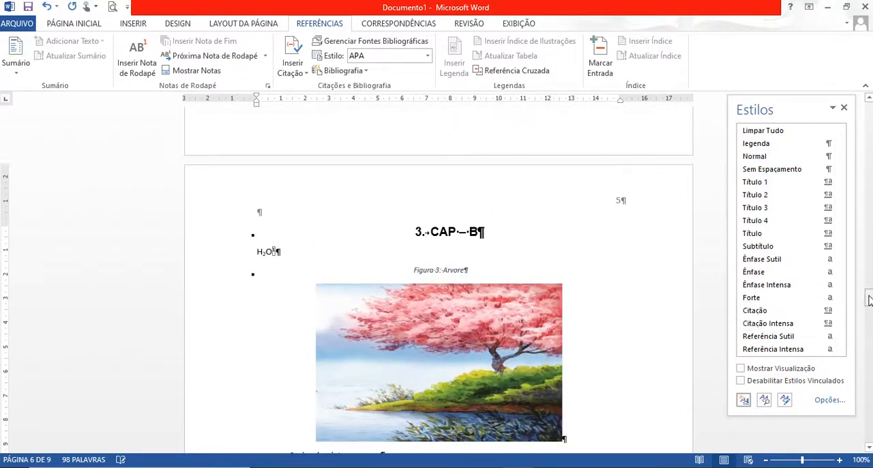
click(303, 252)
click(263, 282)
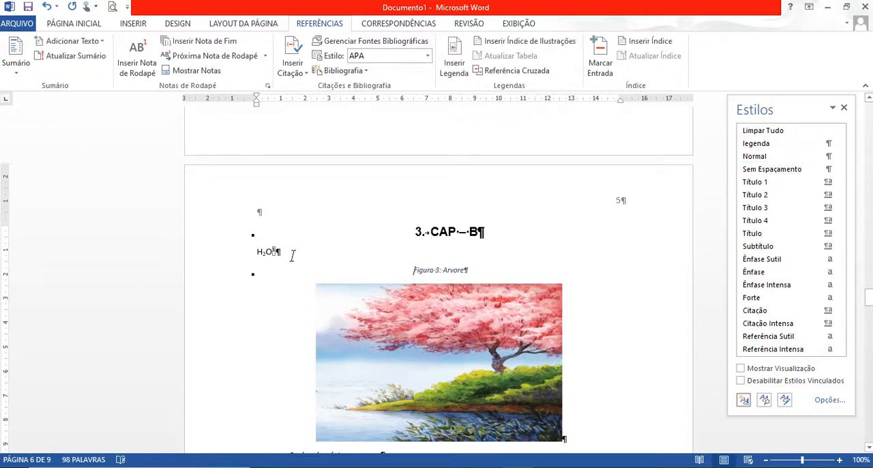